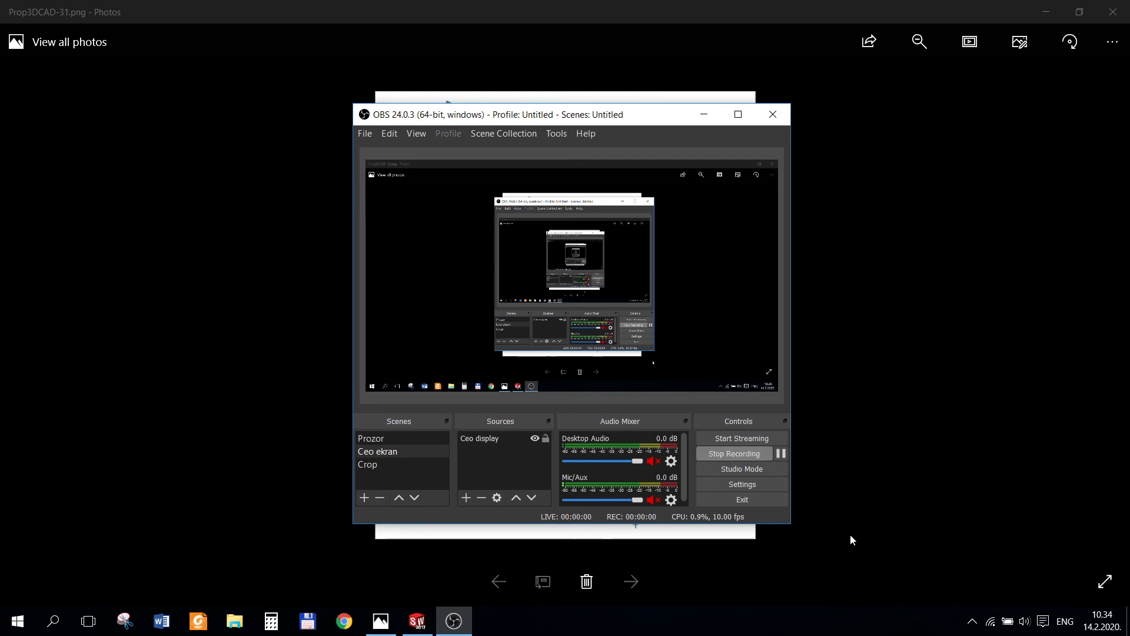
- Review the bracket reference drawing in Photos, then return to the empty SOLIDWORKS Part2
{"action": "left_click", "coordinate": [851, 536]}
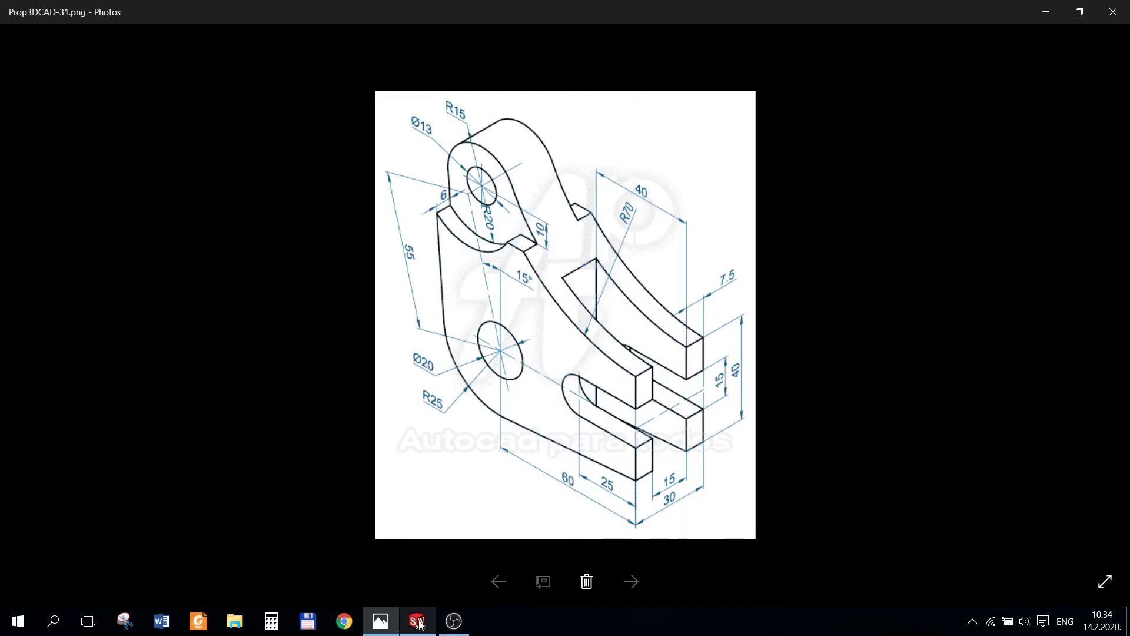
{"action": "mouse_move", "coordinate": [416, 620]}
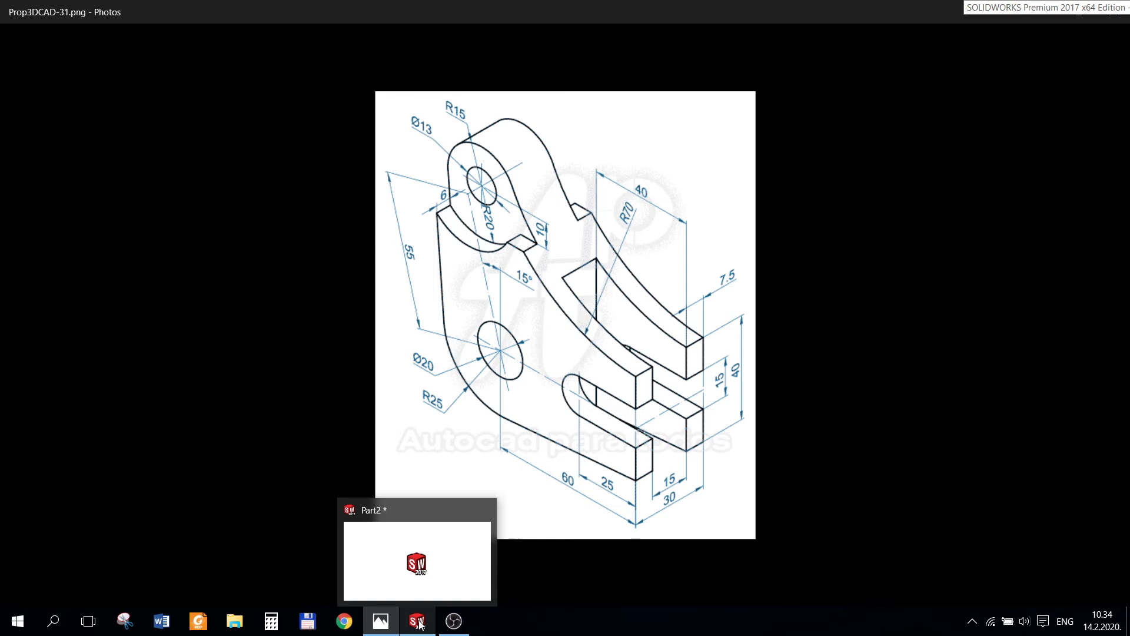
{"action": "left_click", "coordinate": [419, 625]}
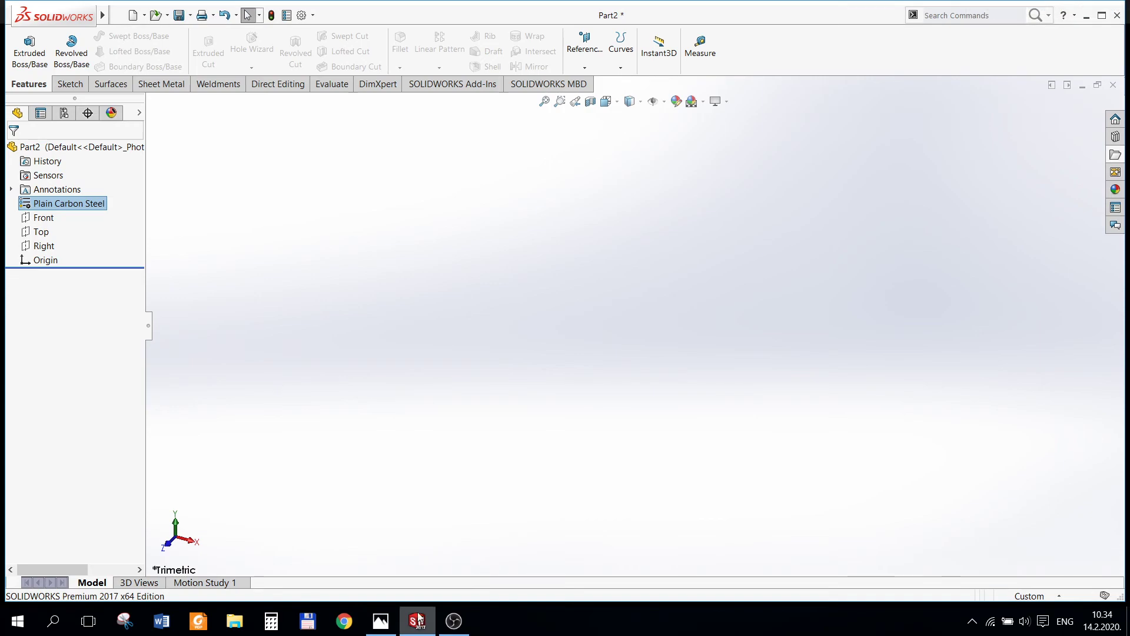
- Start a sketch on the Front plane and draw a circle centred at the origin
{"action": "left_click", "coordinate": [42, 218]}
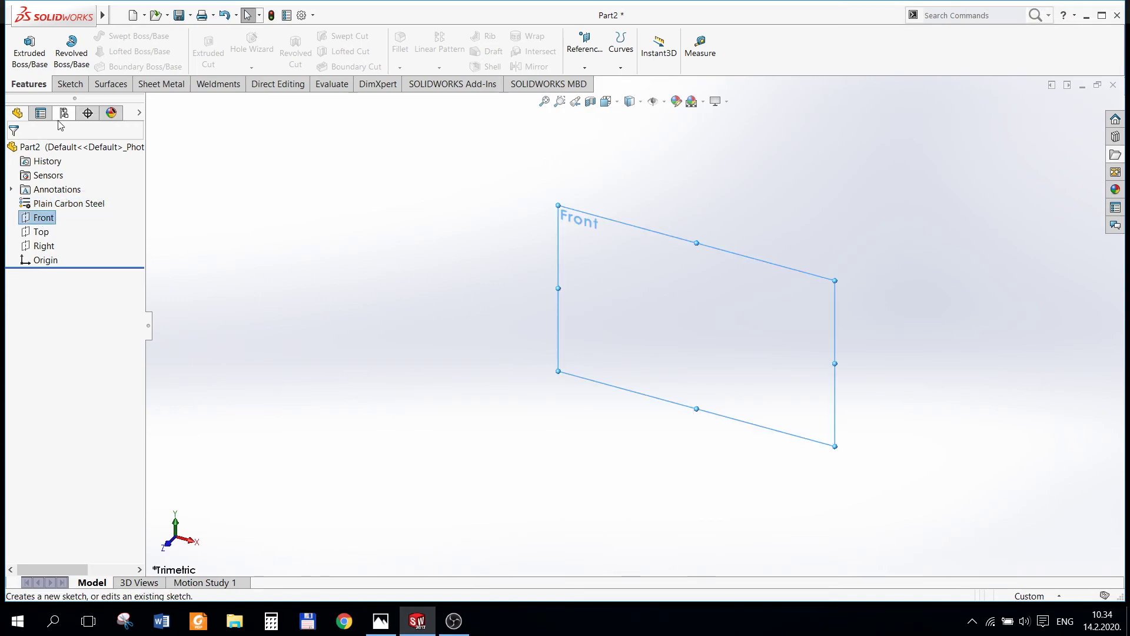
{"action": "left_click", "coordinate": [71, 84]}
{"action": "left_click", "coordinate": [23, 44]}
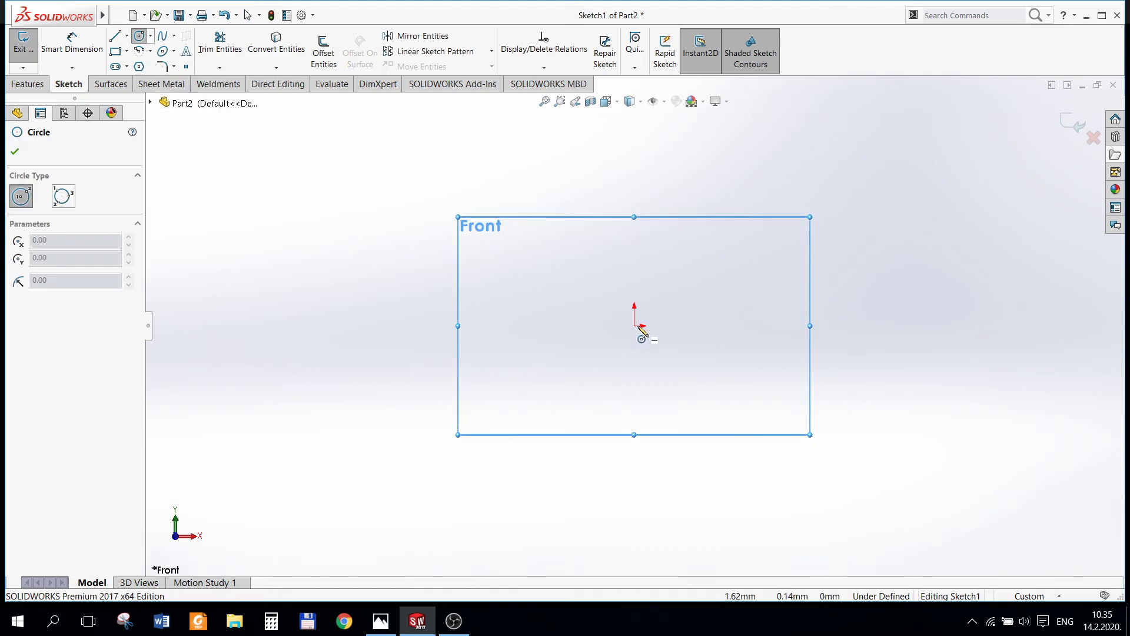
{"action": "left_click", "coordinate": [634, 325]}
{"action": "left_click", "coordinate": [603, 394]}
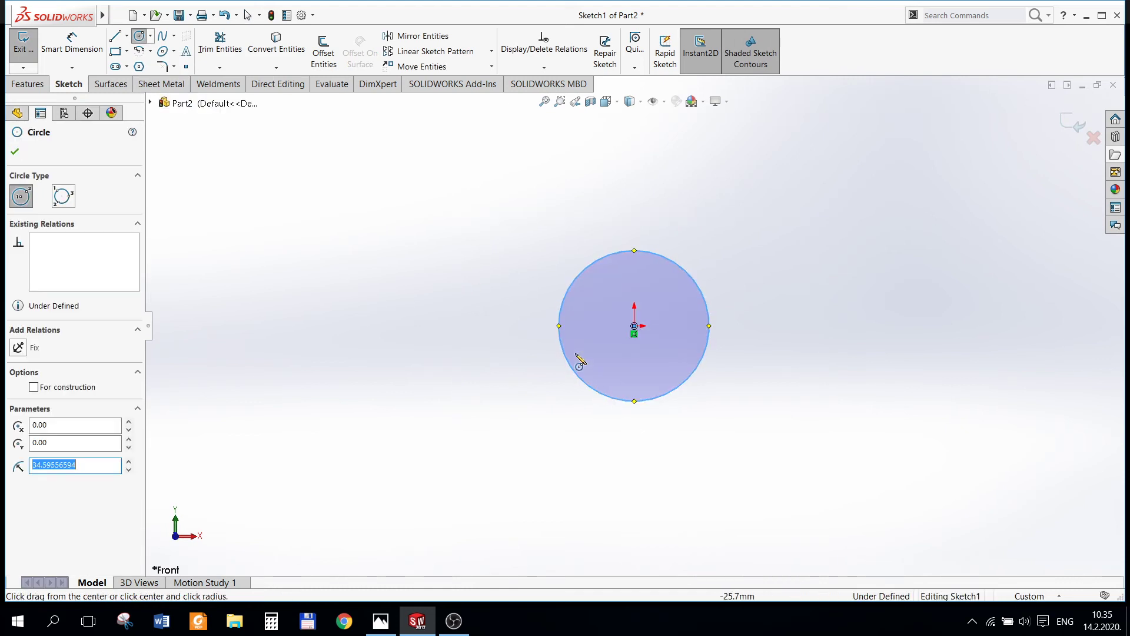
{"action": "key", "text": "Escape"}
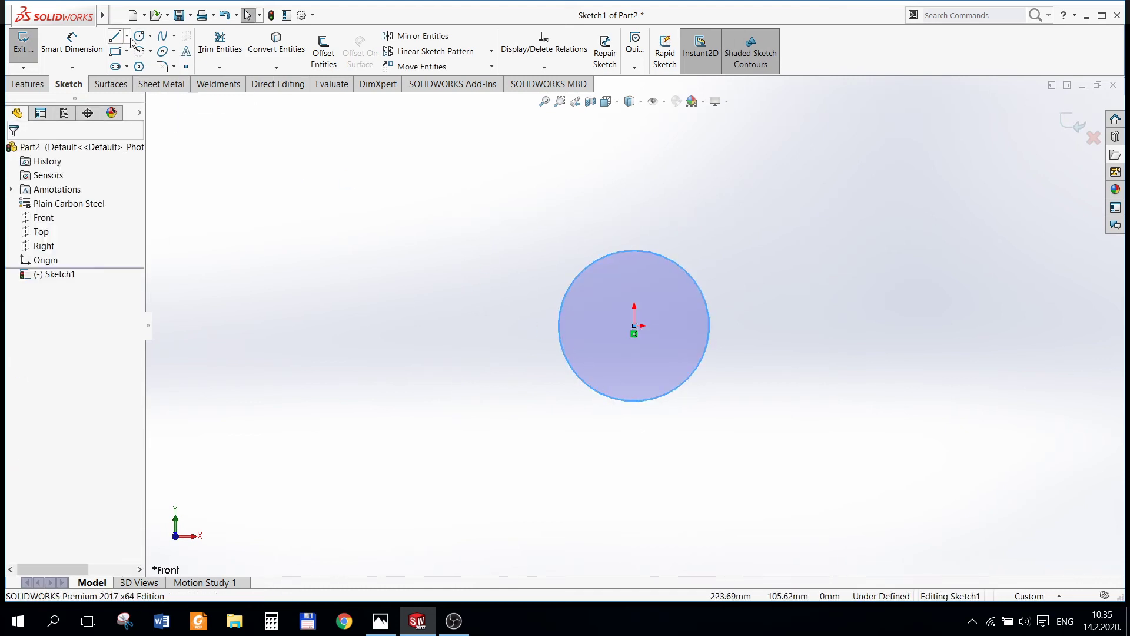
- Draw a second, smaller circle above and to the left of the origin circle
{"action": "left_click", "coordinate": [139, 37]}
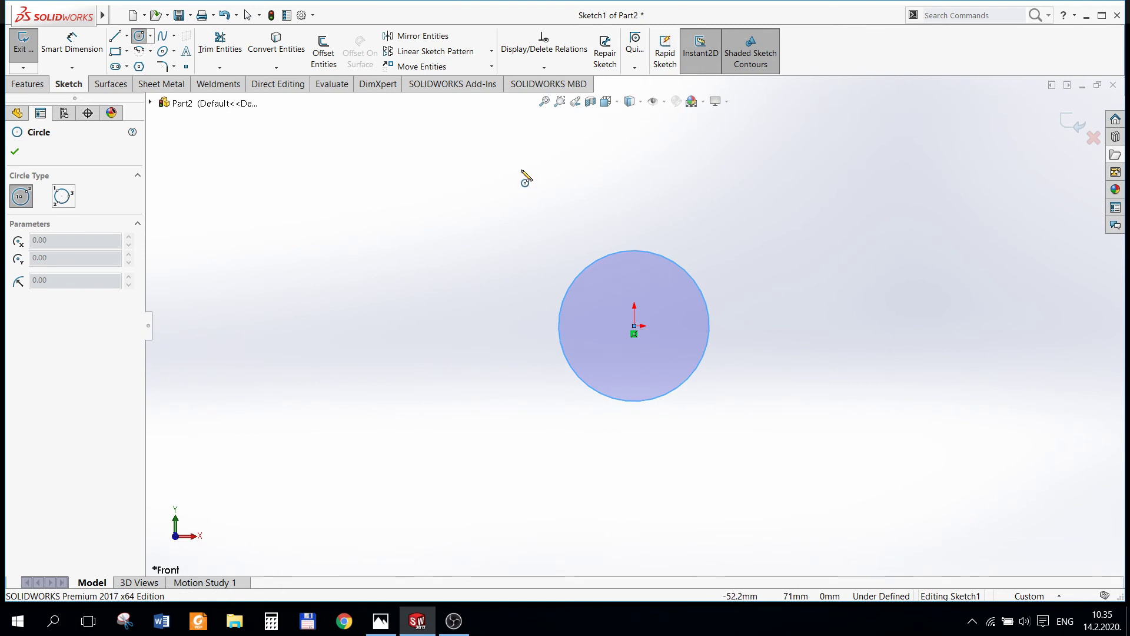
{"action": "key", "text": "z"}
{"action": "left_click", "coordinate": [509, 186]}
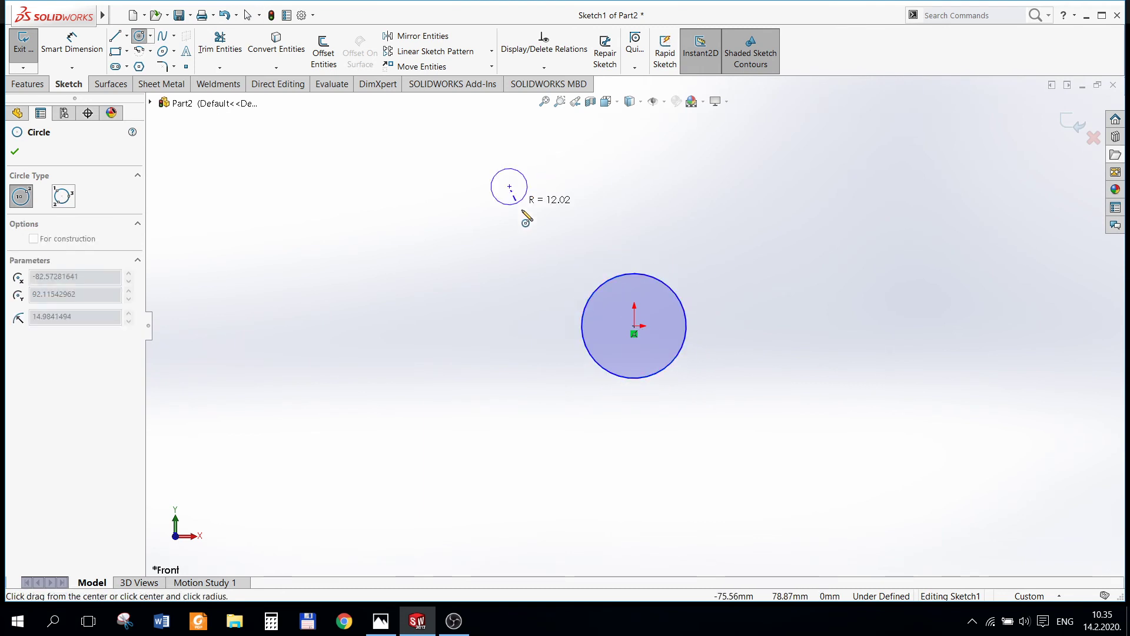
{"action": "left_click", "coordinate": [530, 218]}
{"action": "key", "text": "Escape"}
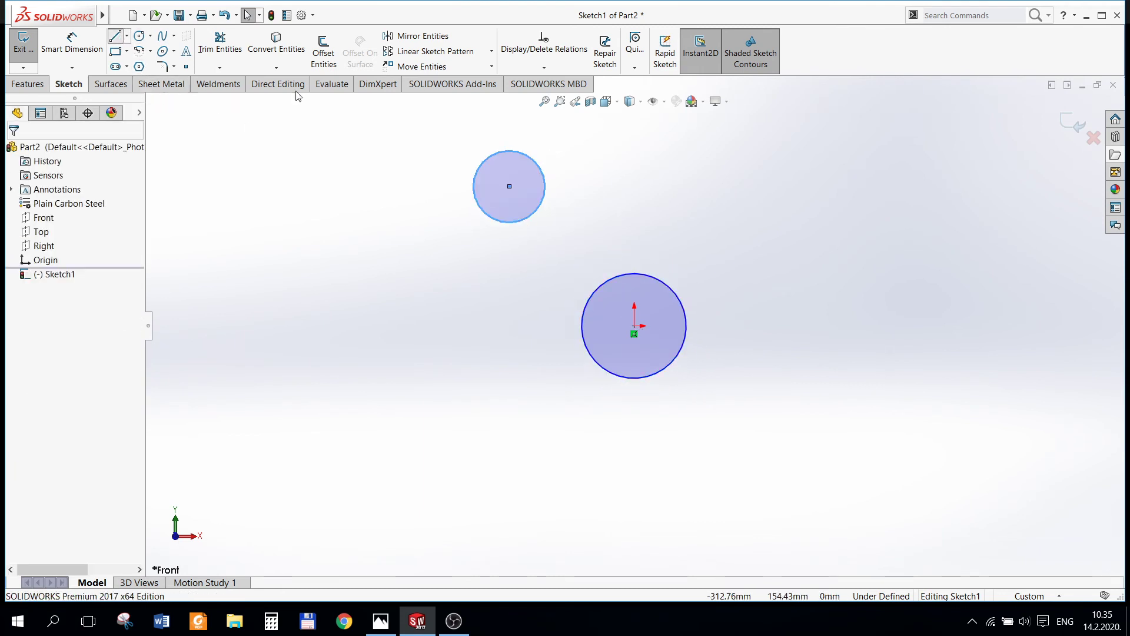
- Draw construction lines from the upper circle centre to the origin and vertically up from the origin
{"action": "key", "text": "l"}
{"action": "left_click_drag", "start_coordinate": [510, 187], "coordinate": [634, 326]}
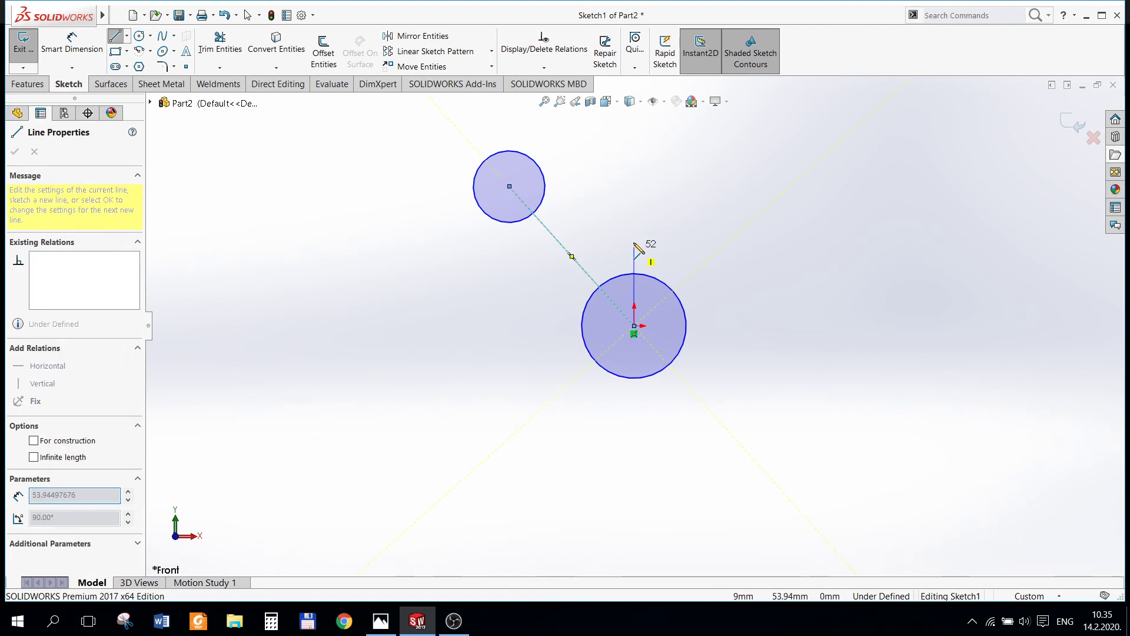
{"action": "double_click", "coordinate": [634, 229]}
{"action": "key", "text": "Escape"}
{"action": "left_click", "coordinate": [634, 247]}
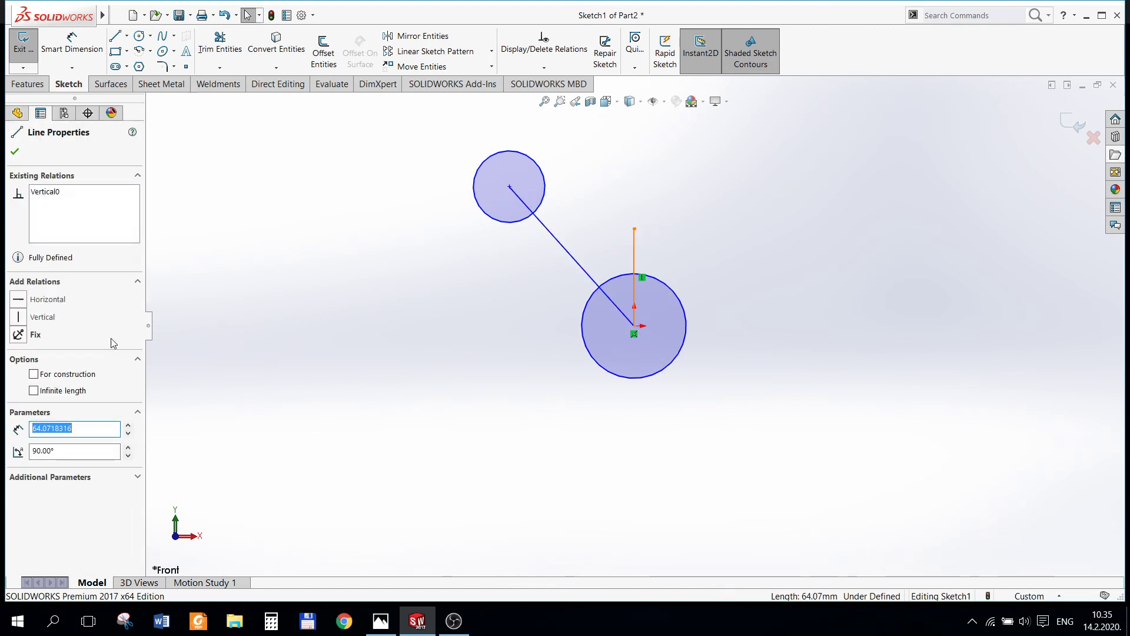
{"action": "left_click", "coordinate": [34, 375]}
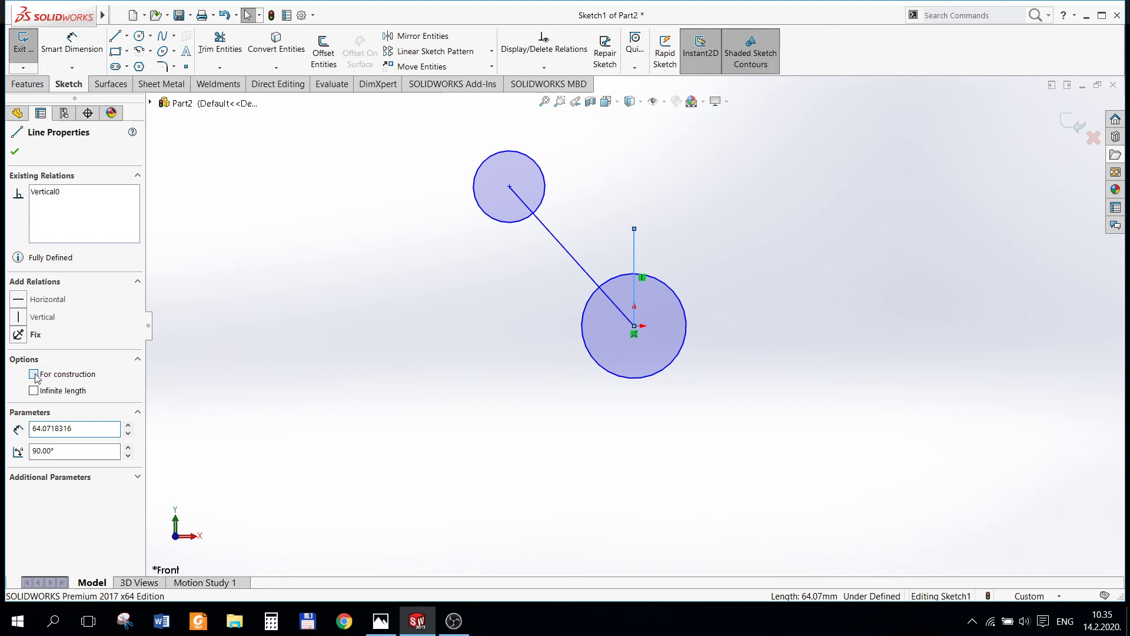
{"action": "left_click", "coordinate": [574, 258]}
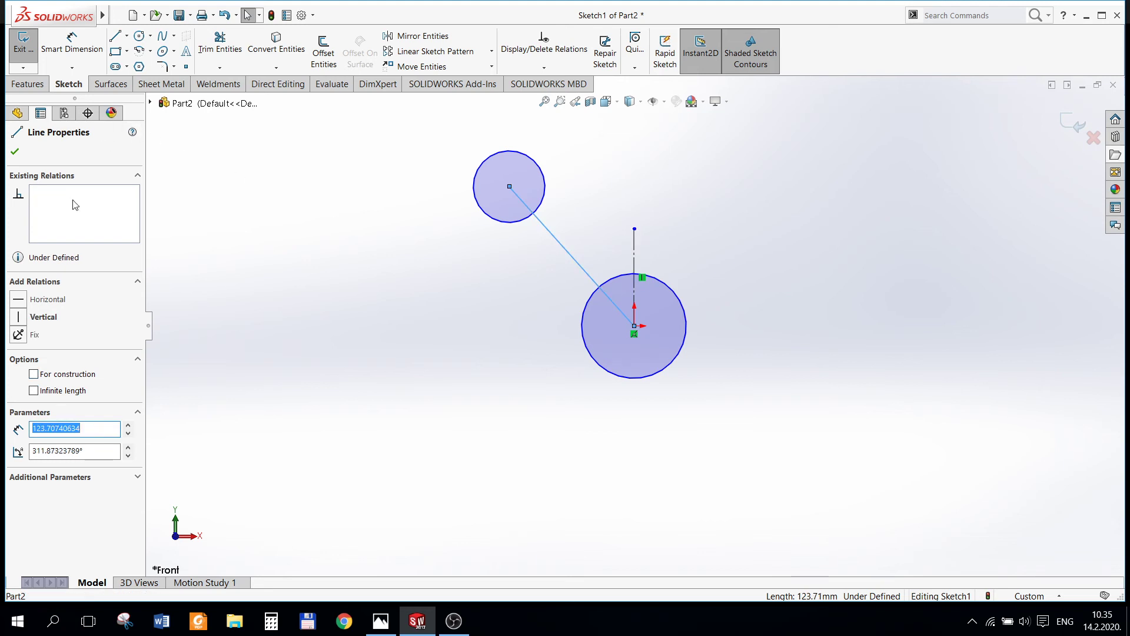
{"action": "left_click", "coordinate": [556, 302]}
- Dimension the angle between the diagonal and vertical construction lines as 15°
{"action": "left_click", "coordinate": [72, 44]}
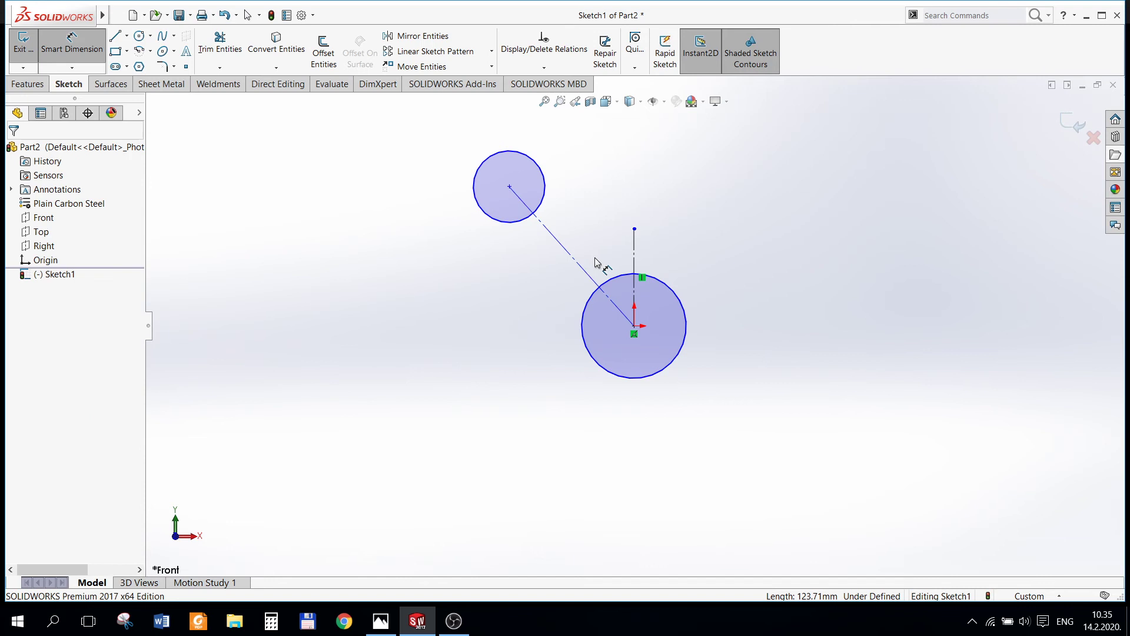
{"action": "left_click", "coordinate": [587, 275]}
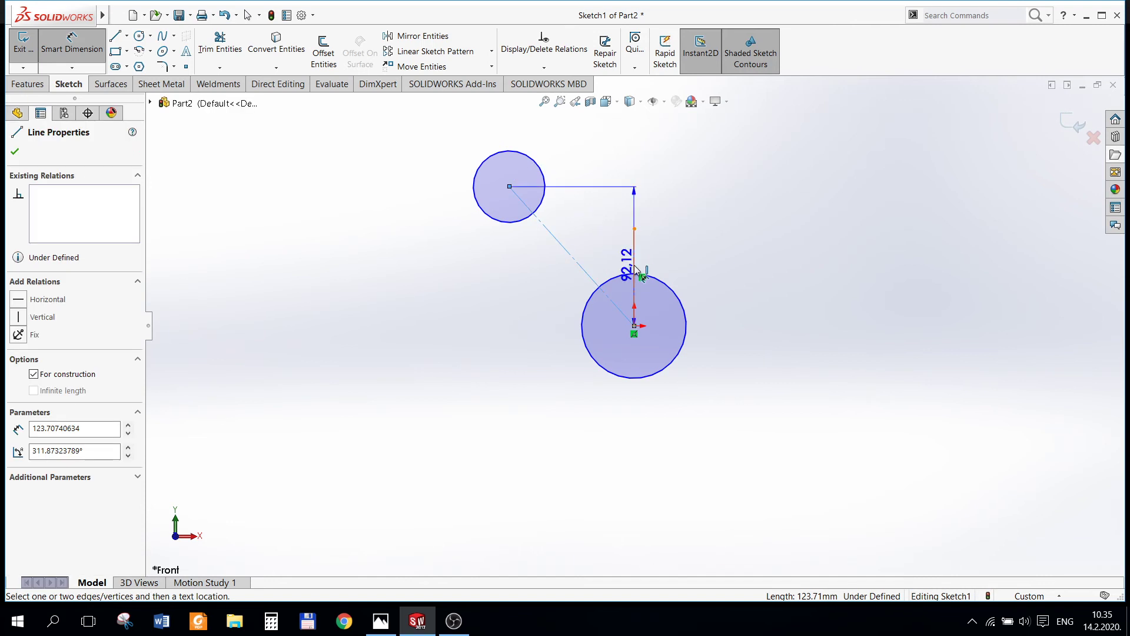
{"action": "left_click", "coordinate": [633, 264]}
{"action": "left_click", "coordinate": [605, 246]}
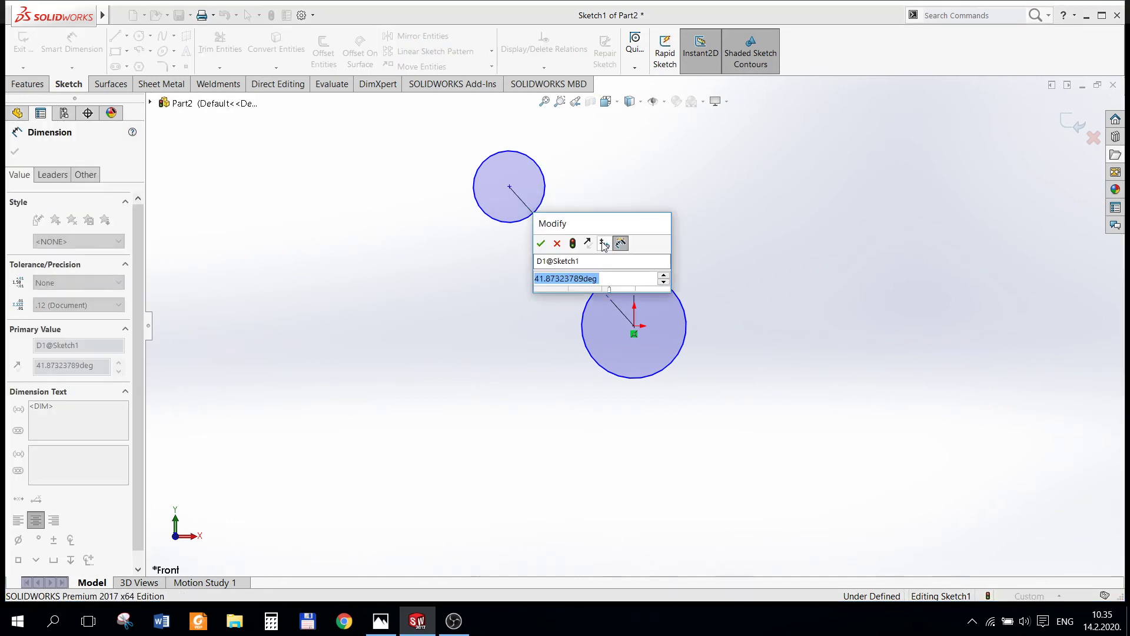
{"action": "key", "text": "Escape"}
{"action": "type", "text": "15"}
{"action": "key", "text": "Return"}
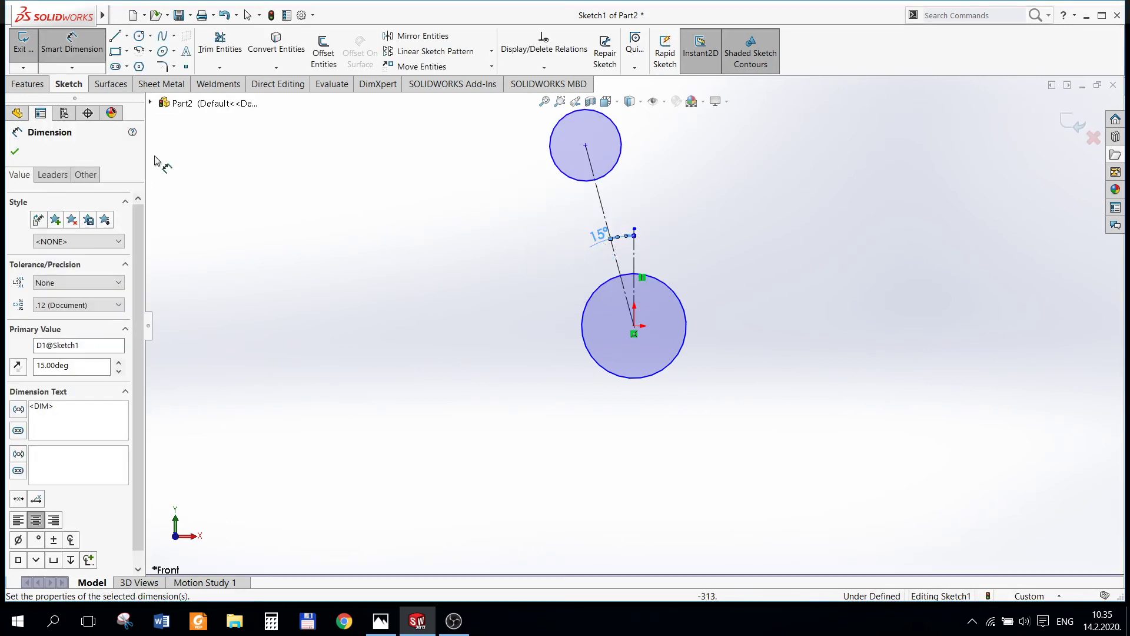
{"action": "left_click", "coordinate": [26, 153]}
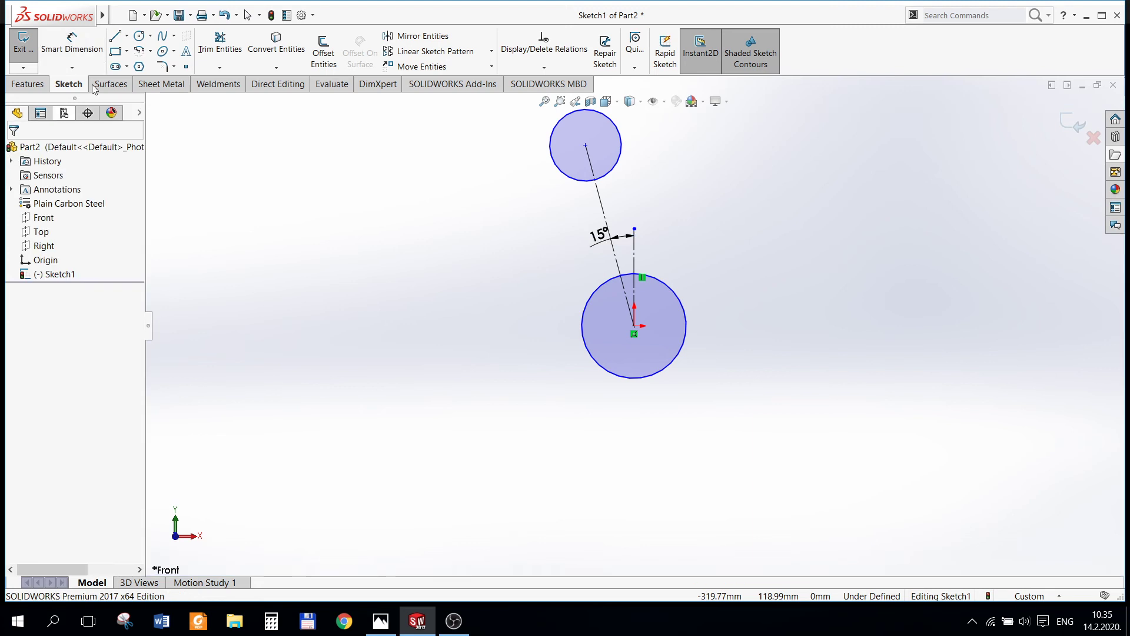
- Dimension the diagonal construction line's length as 55 mm
{"action": "left_click", "coordinate": [602, 211]}
{"action": "scroll", "coordinate": [594, 224], "scroll_direction": "down", "scroll_amount": 2}
{"action": "scroll", "coordinate": [593, 226], "scroll_direction": "down", "scroll_amount": 3}
{"action": "left_click", "coordinate": [593, 225]}
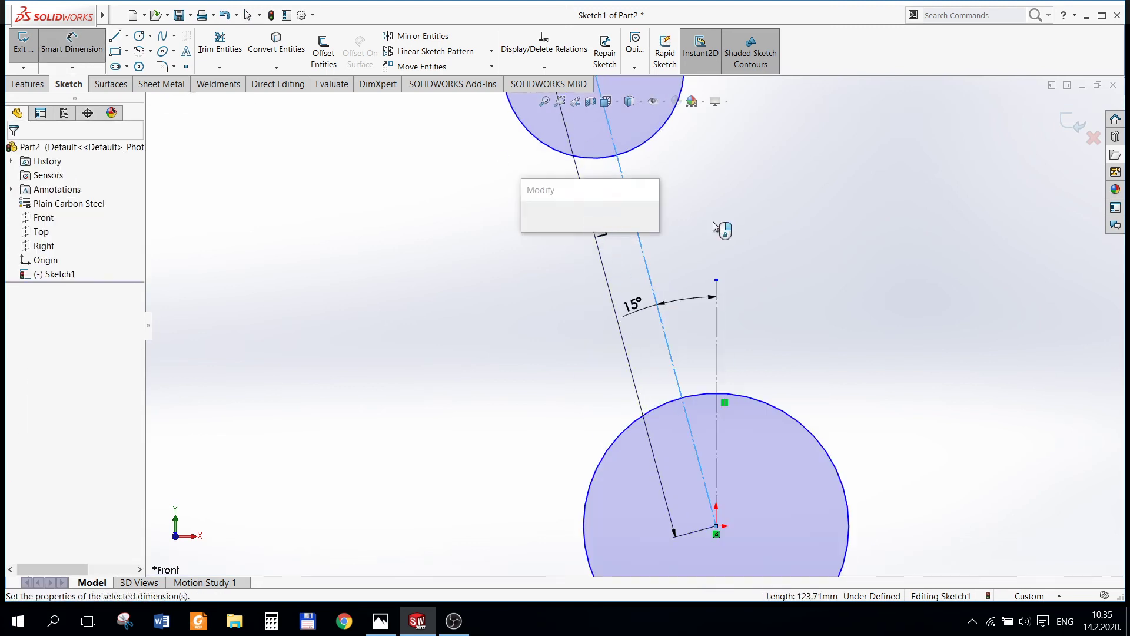
{"action": "type", "text": "55"}
{"action": "key", "text": "Return"}
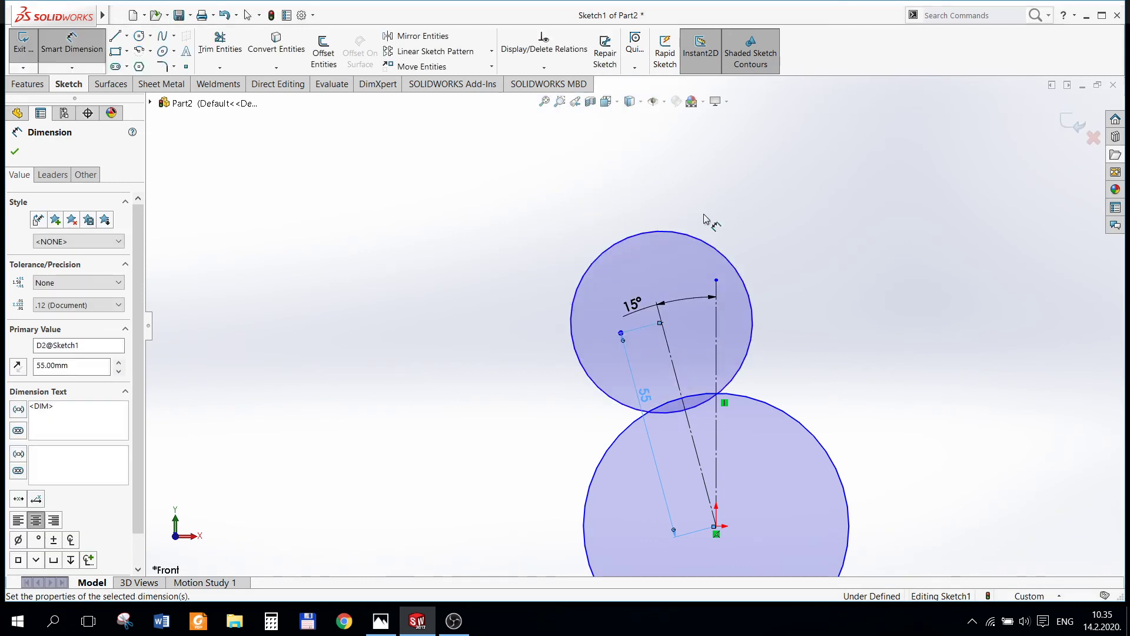
{"action": "scroll", "coordinate": [715, 259], "scroll_direction": "down", "scroll_amount": 2}
{"action": "scroll", "coordinate": [721, 281], "scroll_direction": "down", "scroll_amount": 2}
{"action": "scroll", "coordinate": [718, 281], "scroll_direction": "up", "scroll_amount": 3}
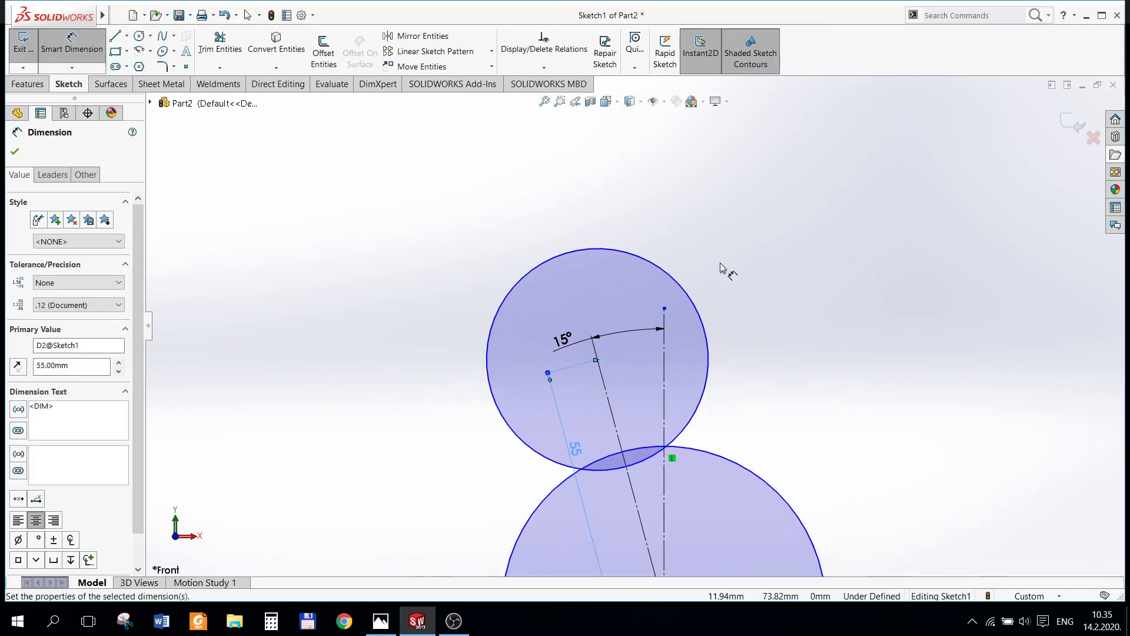
{"action": "key", "text": "Escape"}
- After checking the reference drawing, set the upper circle radius to 15 mm and the origin circle to 25 mm
{"action": "left_click", "coordinate": [381, 621]}
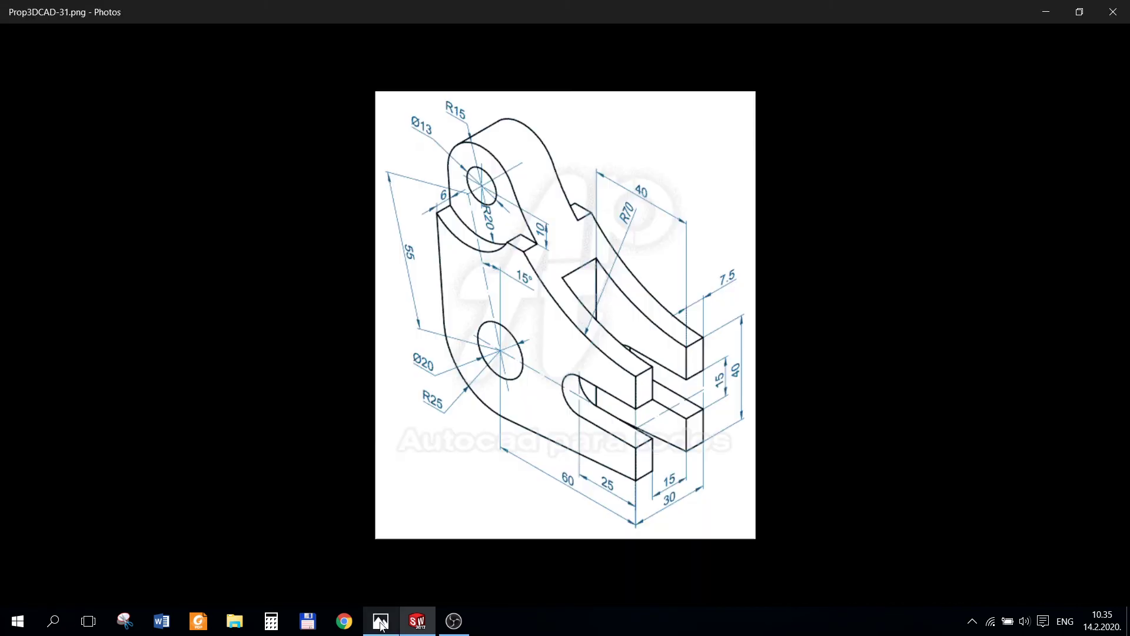
{"action": "left_click", "coordinate": [418, 622]}
{"action": "left_click", "coordinate": [590, 250]}
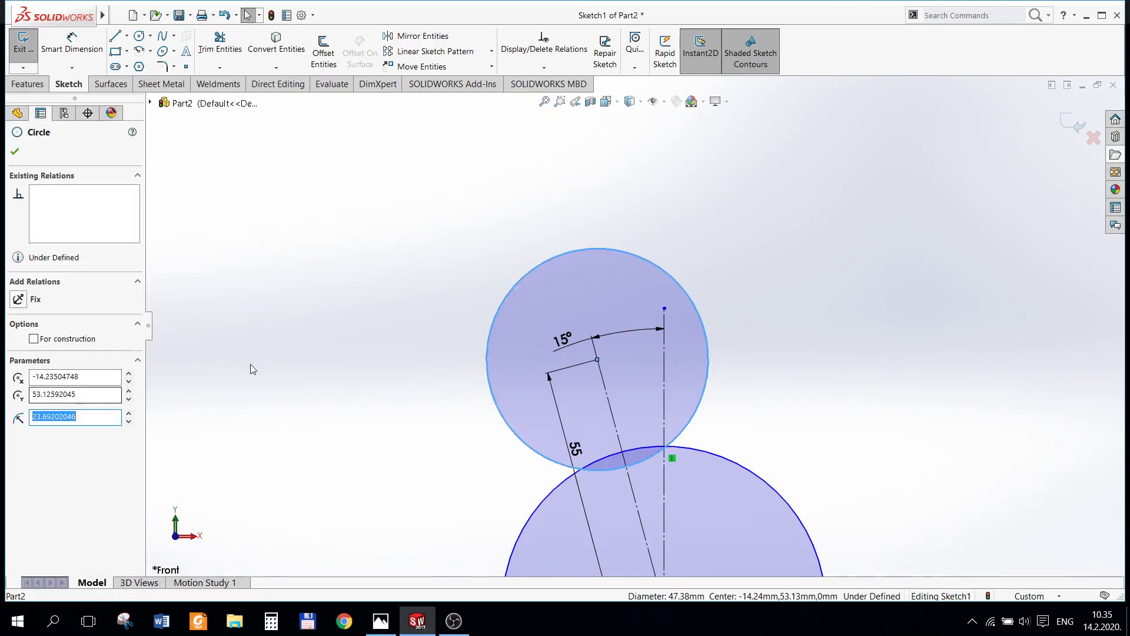
{"action": "type", "text": "15"}
{"action": "key", "text": "Return"}
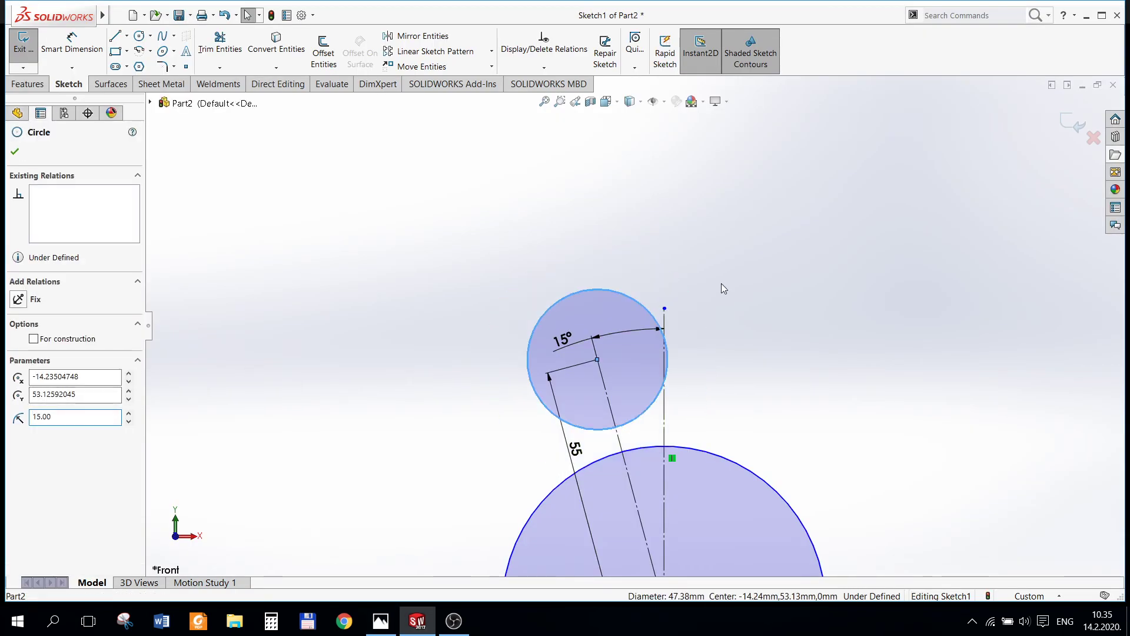
{"action": "left_click", "coordinate": [715, 452]}
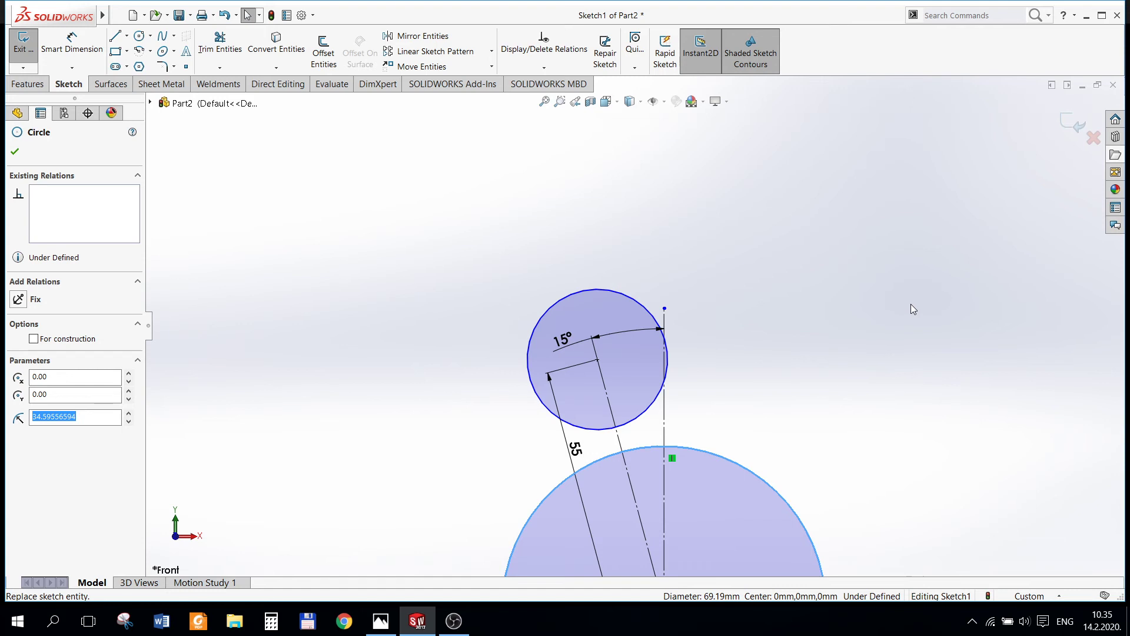
{"action": "type", "text": "25"}
{"action": "key", "text": "Return"}
- Shorten the vertical construction line by dragging its top end downward
{"action": "scroll", "coordinate": [849, 359], "scroll_direction": "up", "scroll_amount": 3}
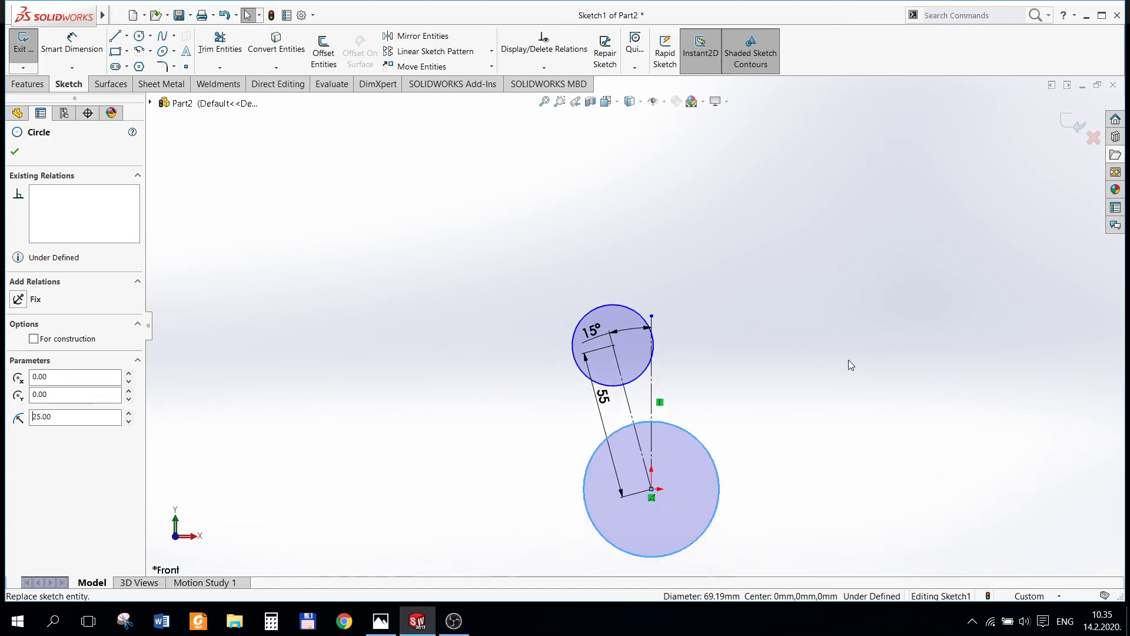
{"action": "scroll", "coordinate": [776, 360], "scroll_direction": "up", "scroll_amount": 2}
{"action": "scroll", "coordinate": [520, 313], "scroll_direction": "down", "scroll_amount": 4}
{"action": "key", "text": "Escape"}
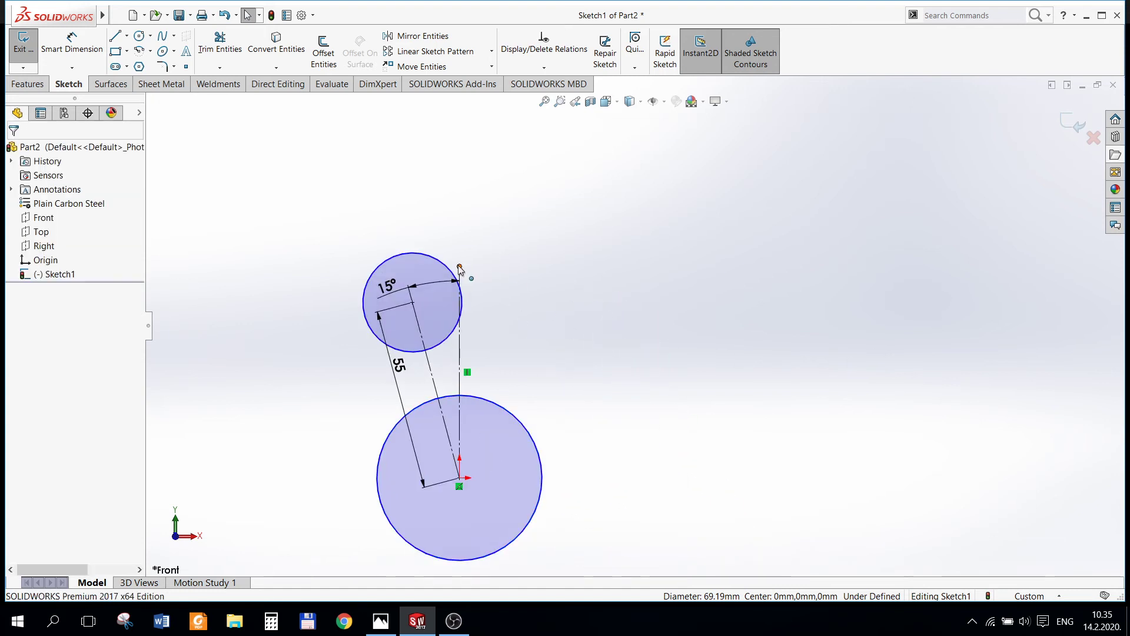
{"action": "left_click_drag", "start_coordinate": [460, 268], "coordinate": [460, 359]}
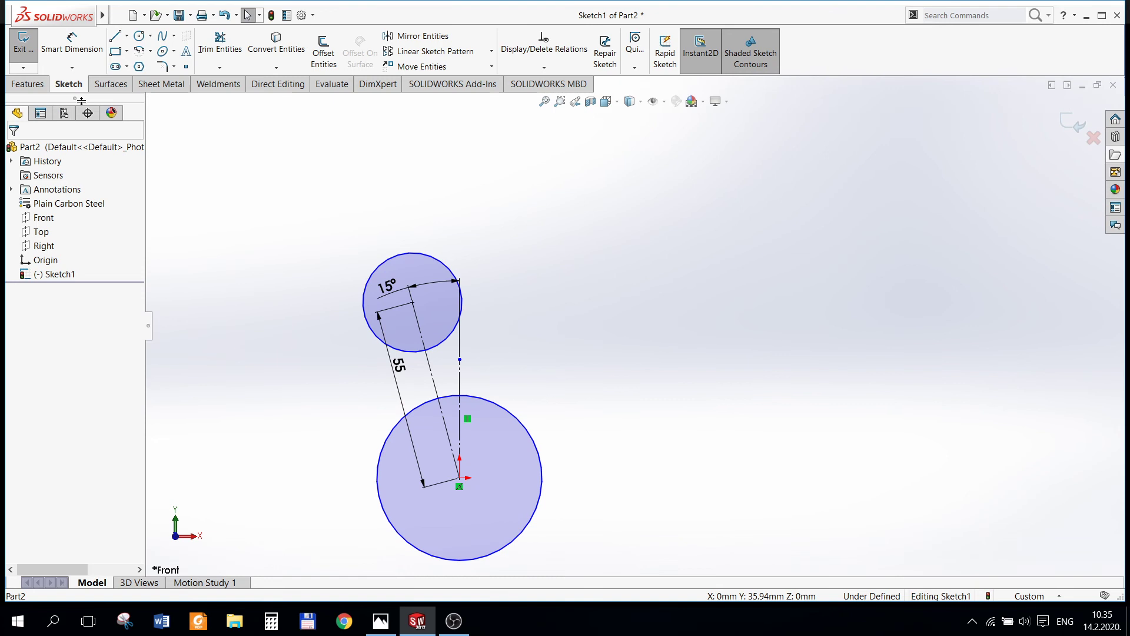
{"action": "left_click", "coordinate": [114, 35]}
- Draw a slanted line and make it tangent to both the large and small circles
{"action": "left_click", "coordinate": [209, 129]}
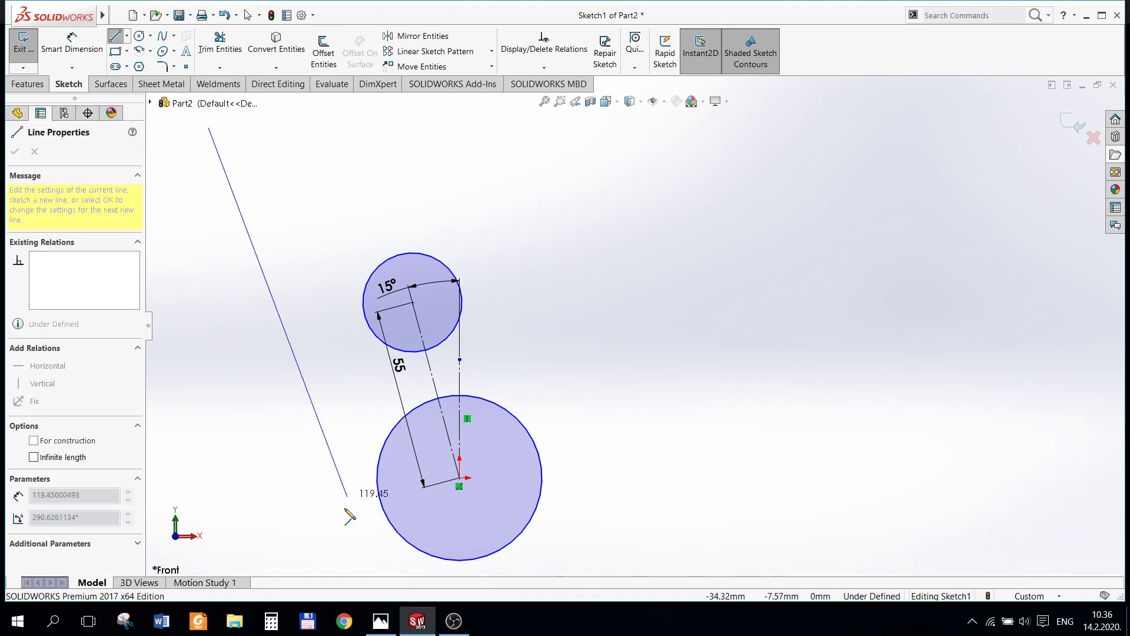
{"action": "left_click", "coordinate": [344, 557]}
{"action": "key", "text": "Escape"}
{"action": "left_click", "coordinate": [339, 536]}
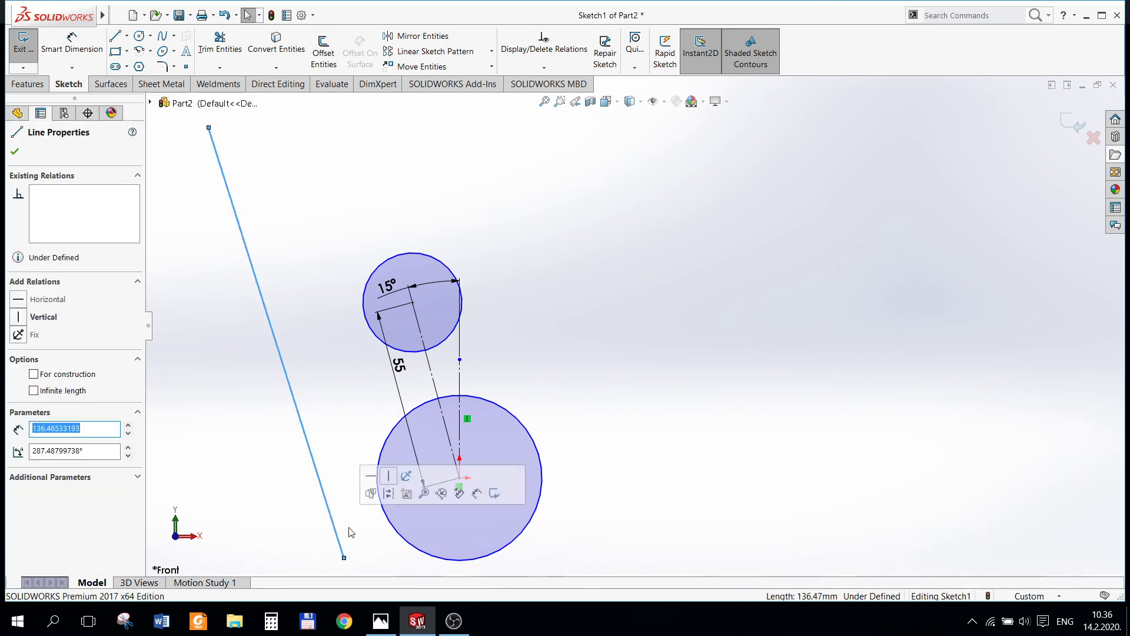
{"action": "left_click", "coordinate": [390, 531], "text": "ctrl"}
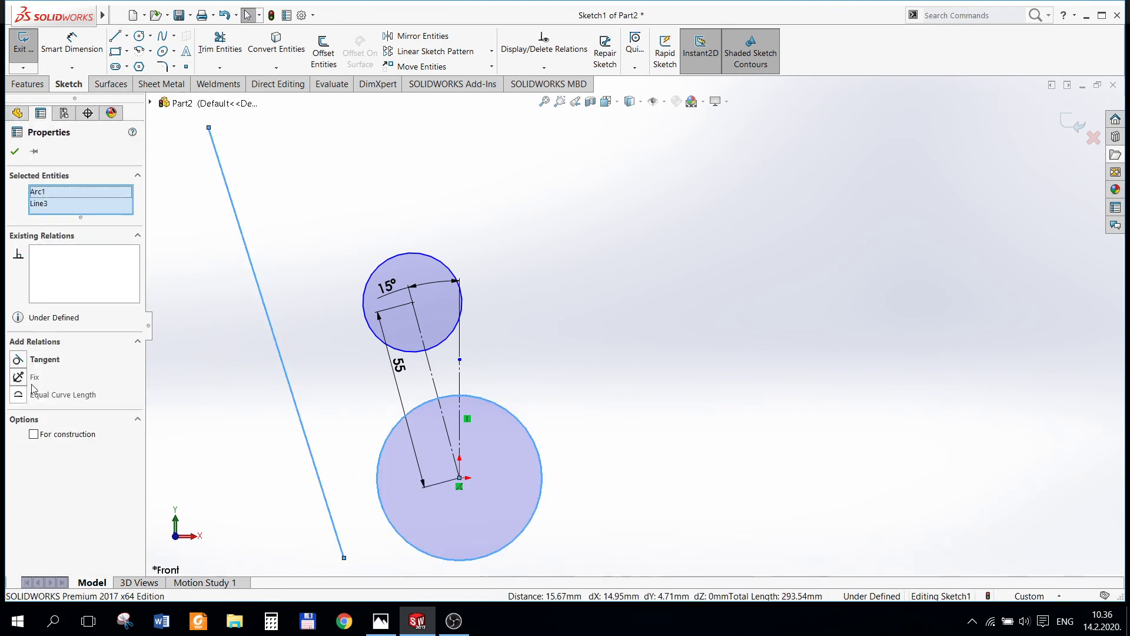
{"action": "left_click", "coordinate": [18, 359]}
{"action": "left_click", "coordinate": [226, 302]}
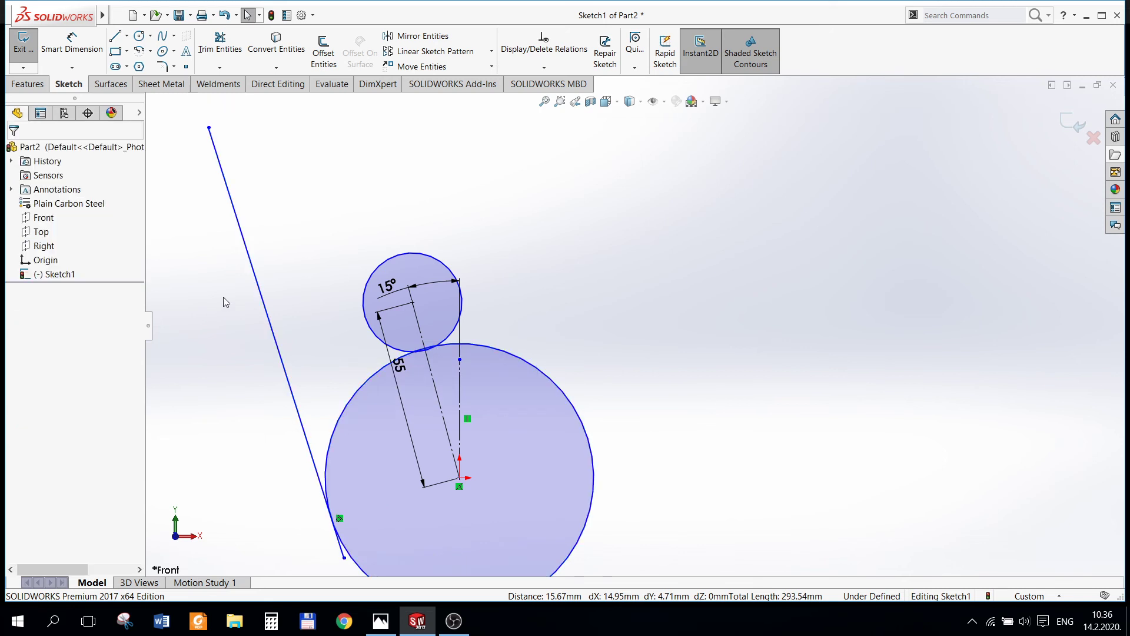
{"action": "left_click", "coordinate": [362, 314]}
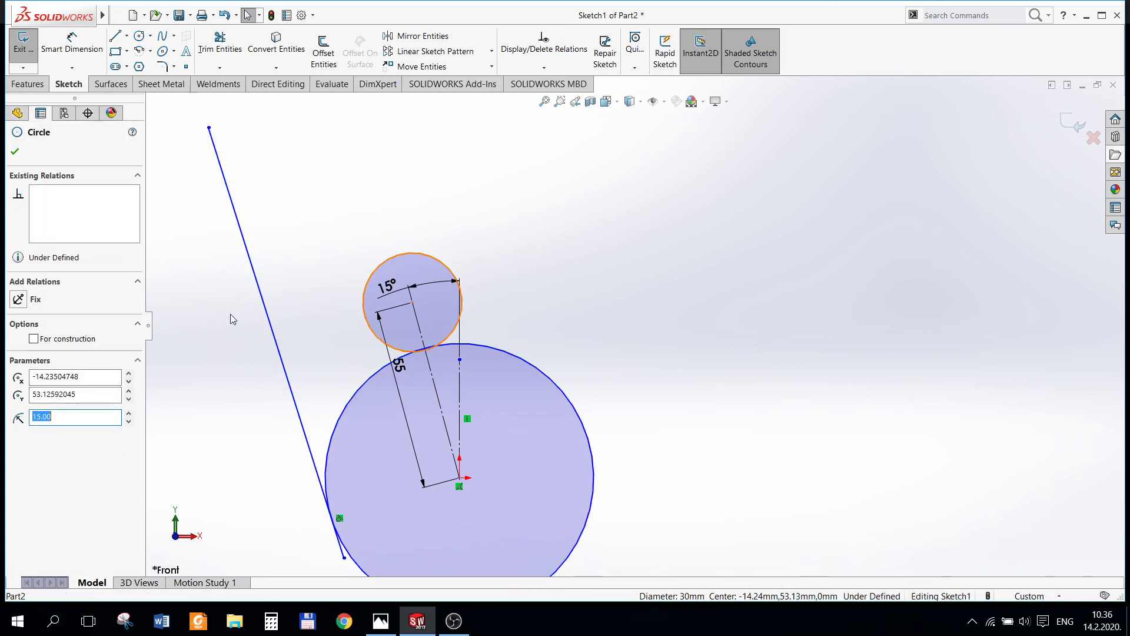
{"action": "left_click", "coordinate": [266, 320], "text": "ctrl"}
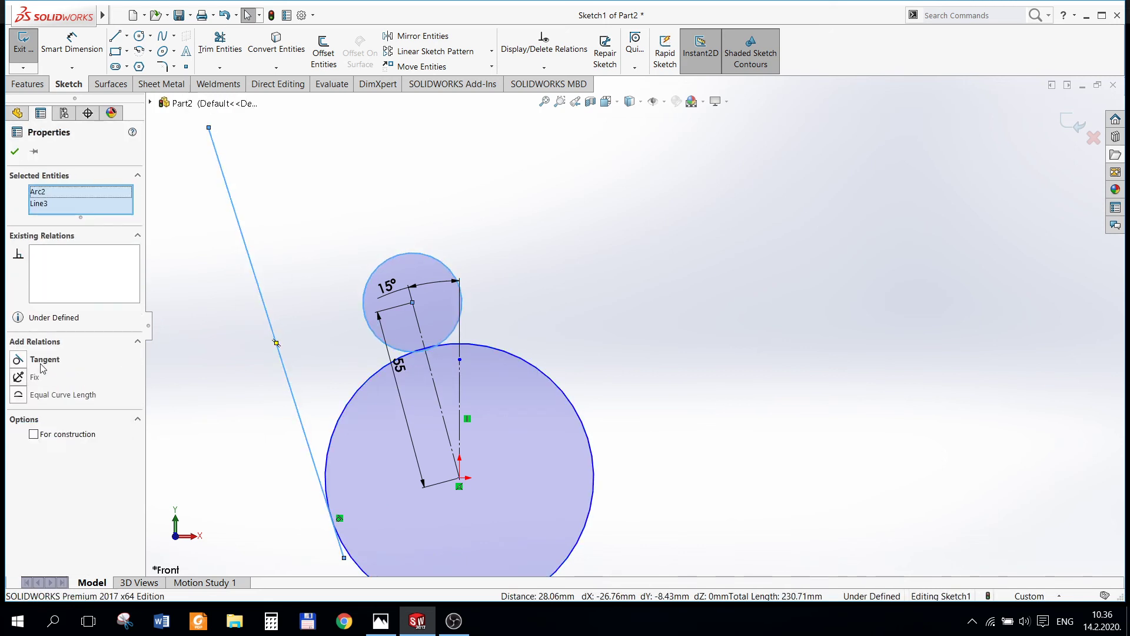
{"action": "left_click", "coordinate": [18, 359]}
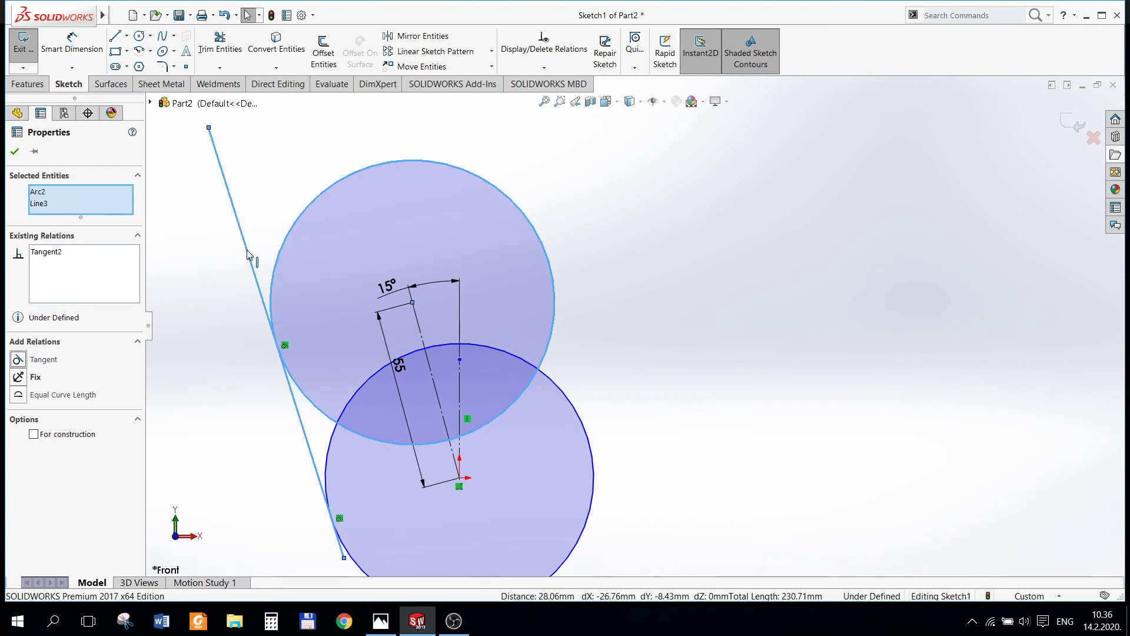
{"action": "key", "text": "Escape"}
- Trim the slanted line at both tangent points and reset the lower circle radius to 25 mm
{"action": "left_click", "coordinate": [220, 44]}
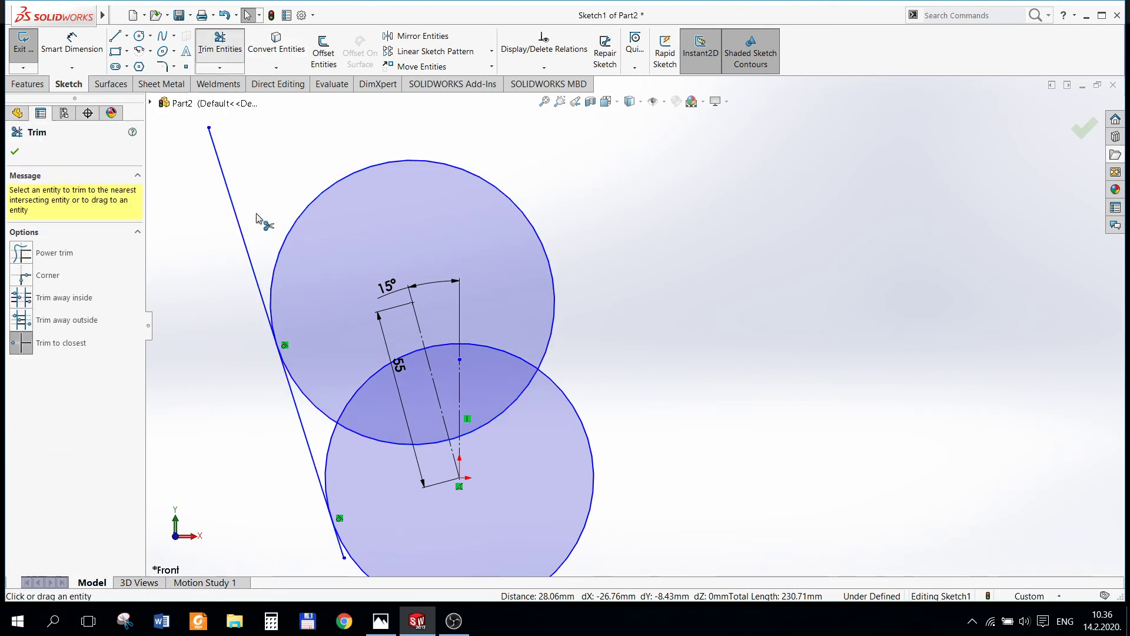
{"action": "left_click", "coordinate": [246, 252]}
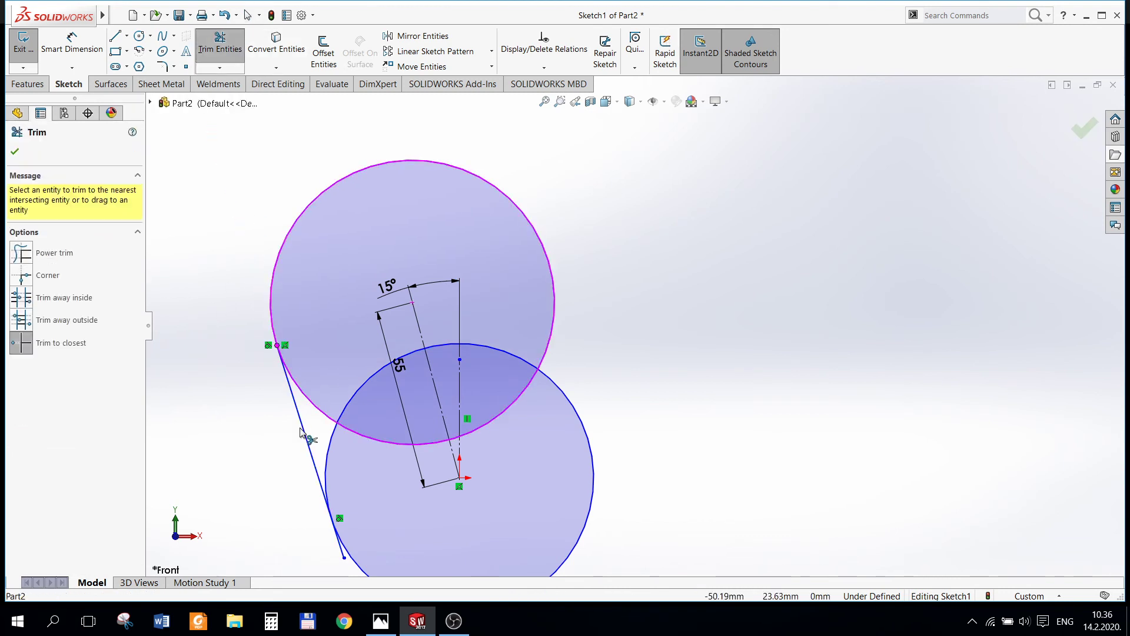
{"action": "left_click", "coordinate": [342, 556]}
{"action": "key", "text": "Escape"}
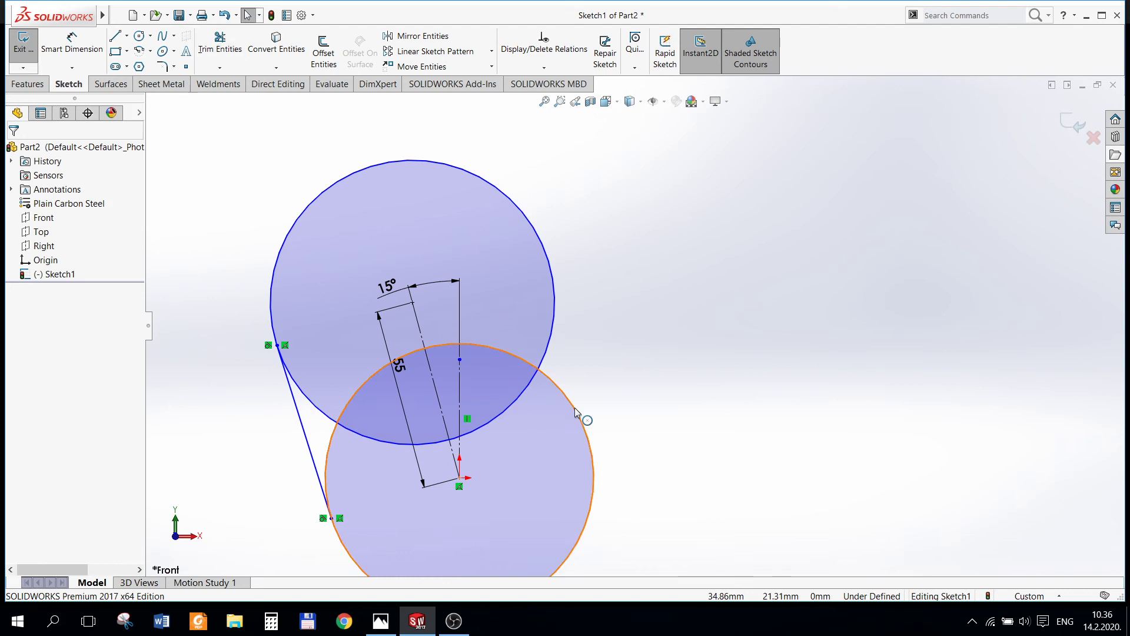
{"action": "left_click", "coordinate": [583, 418]}
{"action": "type", "text": "25"}
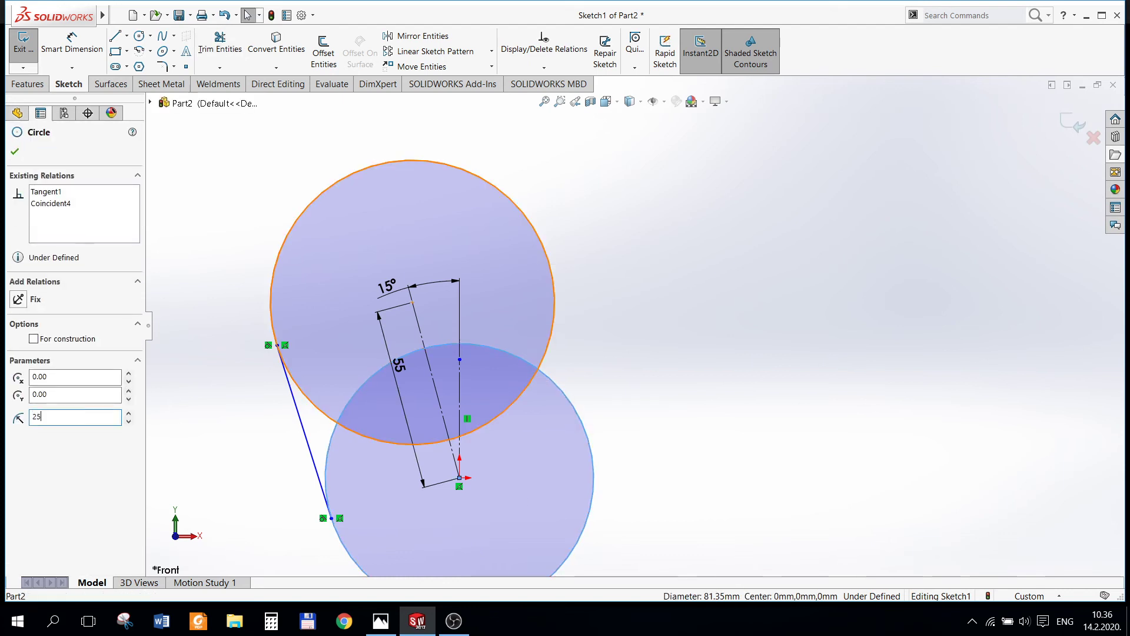
{"action": "key", "text": "Return"}
- Set the upper circle's radius to 15 mm
{"action": "left_click", "coordinate": [490, 253]}
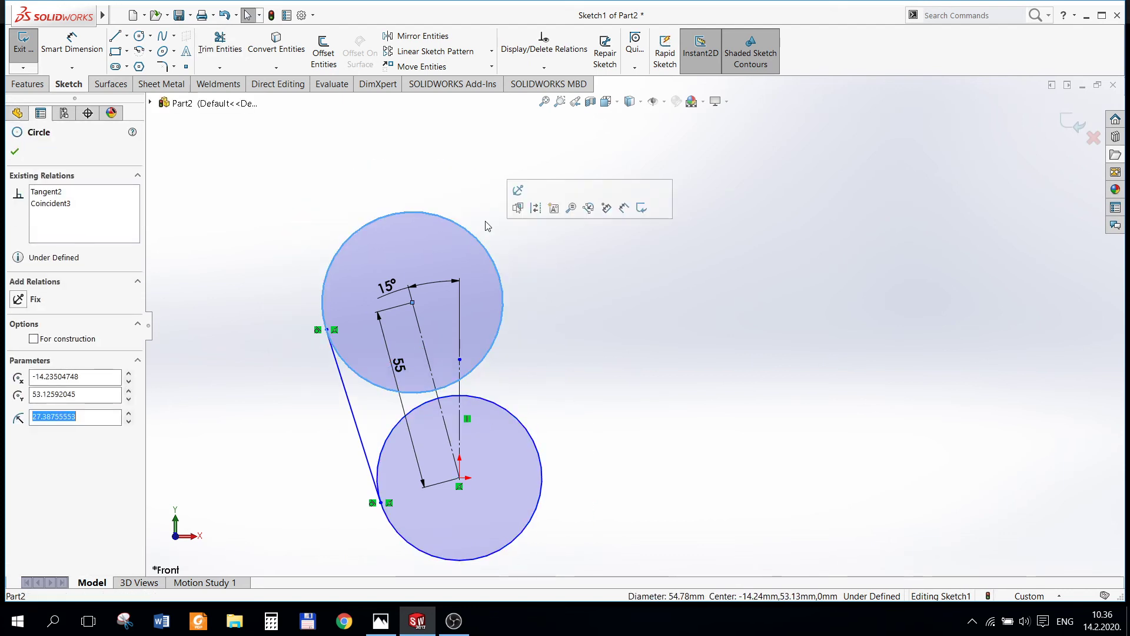
{"action": "type", "text": "15"}
{"action": "key", "text": "Return"}
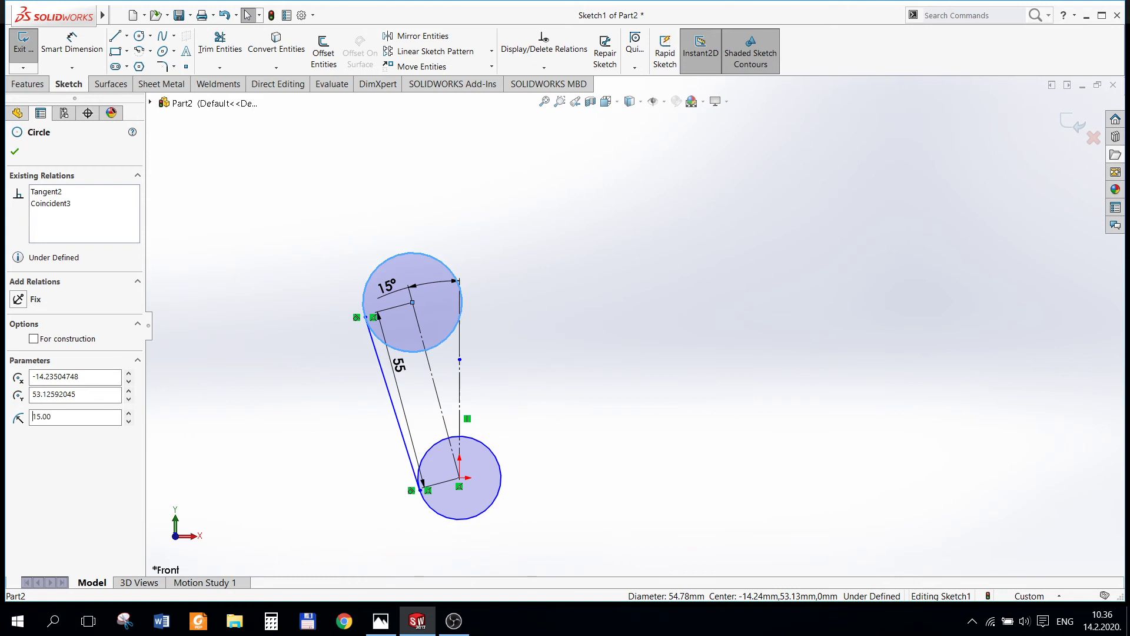
{"action": "left_click", "coordinate": [14, 153]}
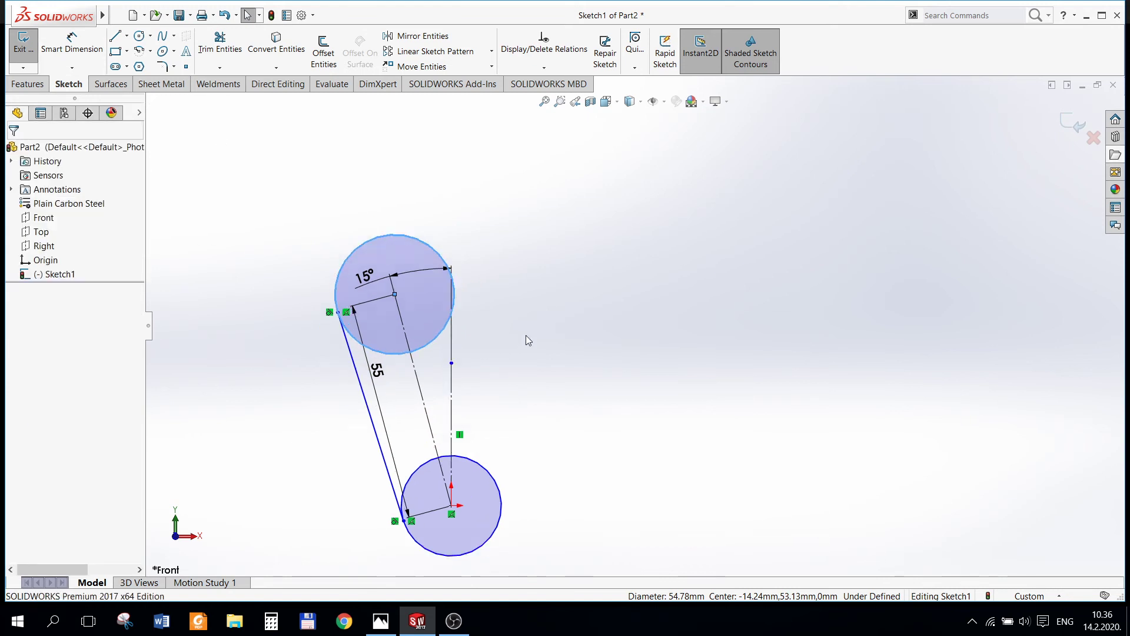
{"action": "scroll", "coordinate": [525, 334], "scroll_direction": "up", "scroll_amount": 1}
- Draw a horizontal line from the lower circle's bottom and dimension it to 60 mm
{"action": "key", "text": "l"}
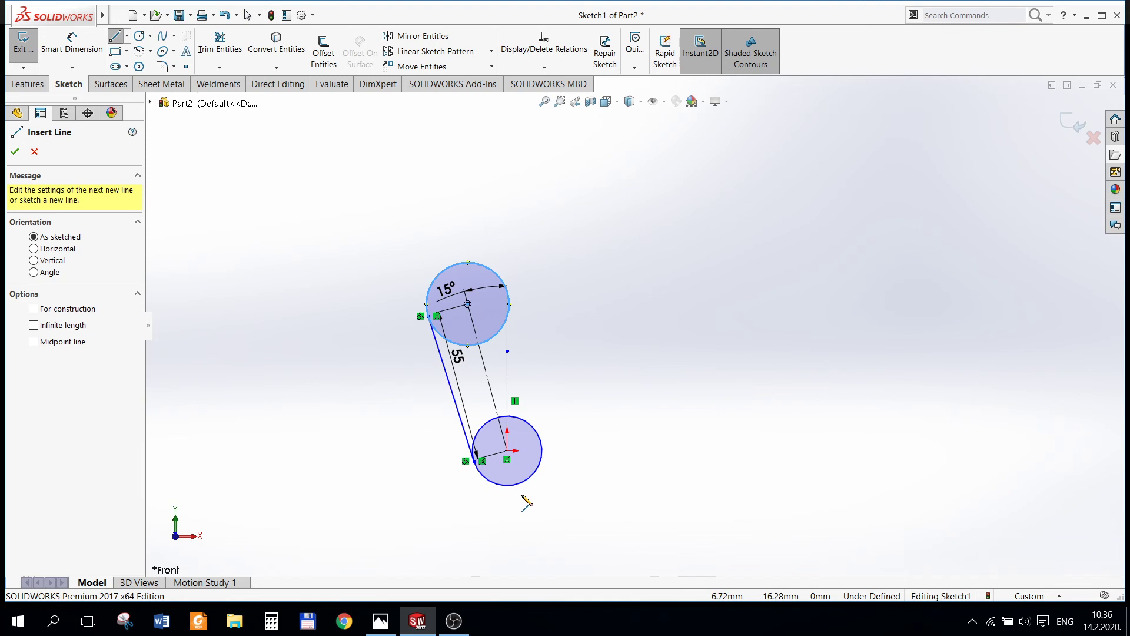
{"action": "left_click", "coordinate": [507, 485]}
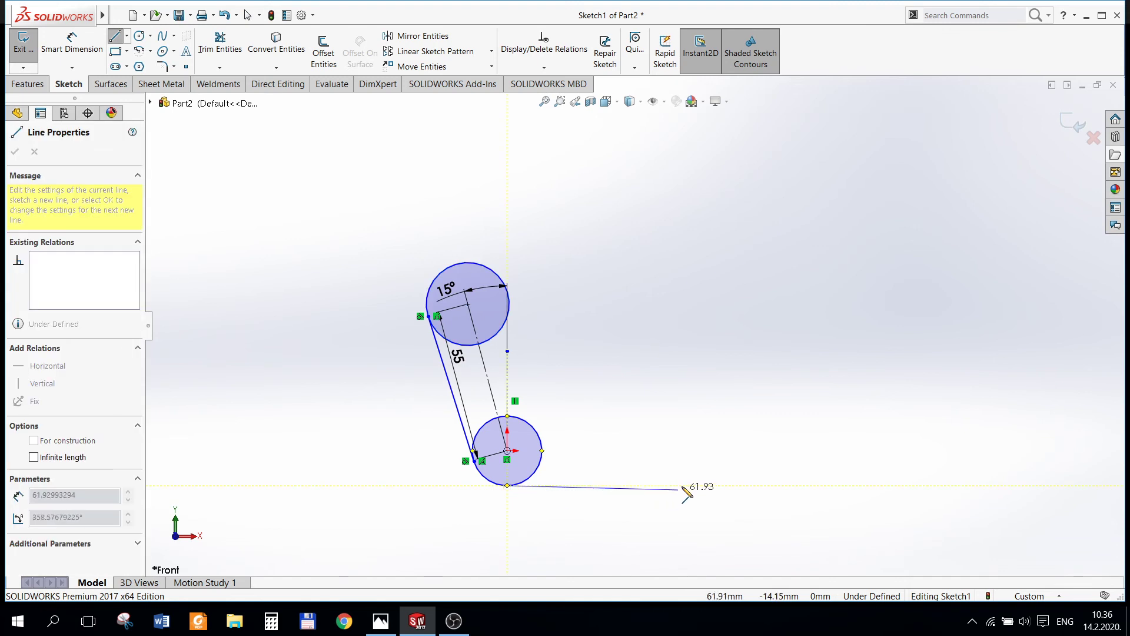
{"action": "left_click", "coordinate": [683, 486]}
{"action": "key", "text": "Escape"}
{"action": "key", "text": "d"}
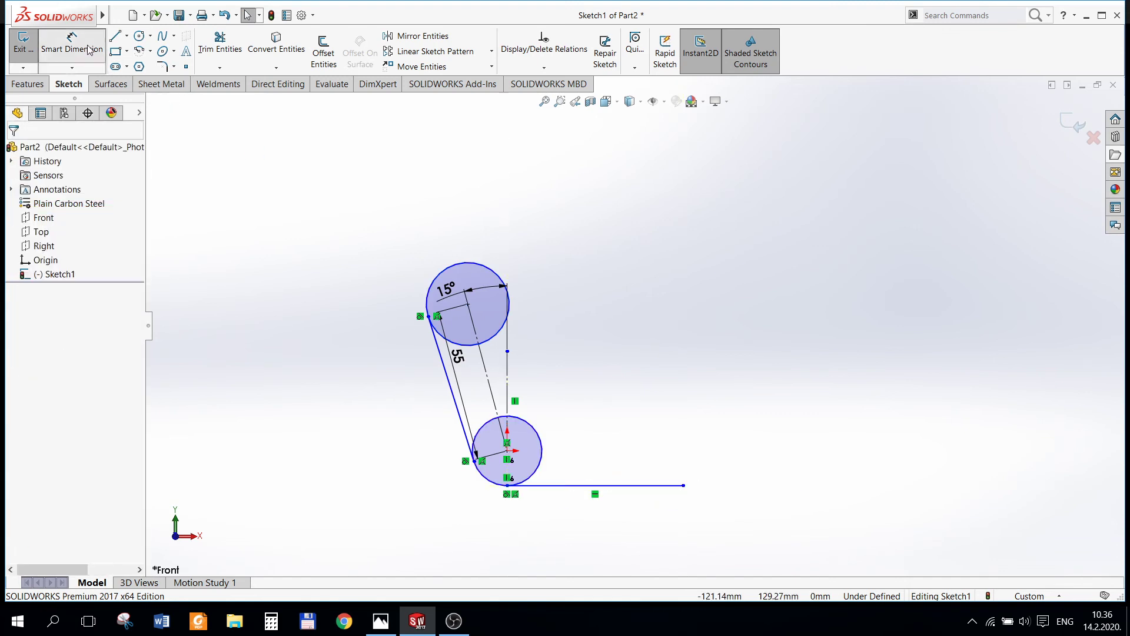
{"action": "left_click", "coordinate": [611, 490]}
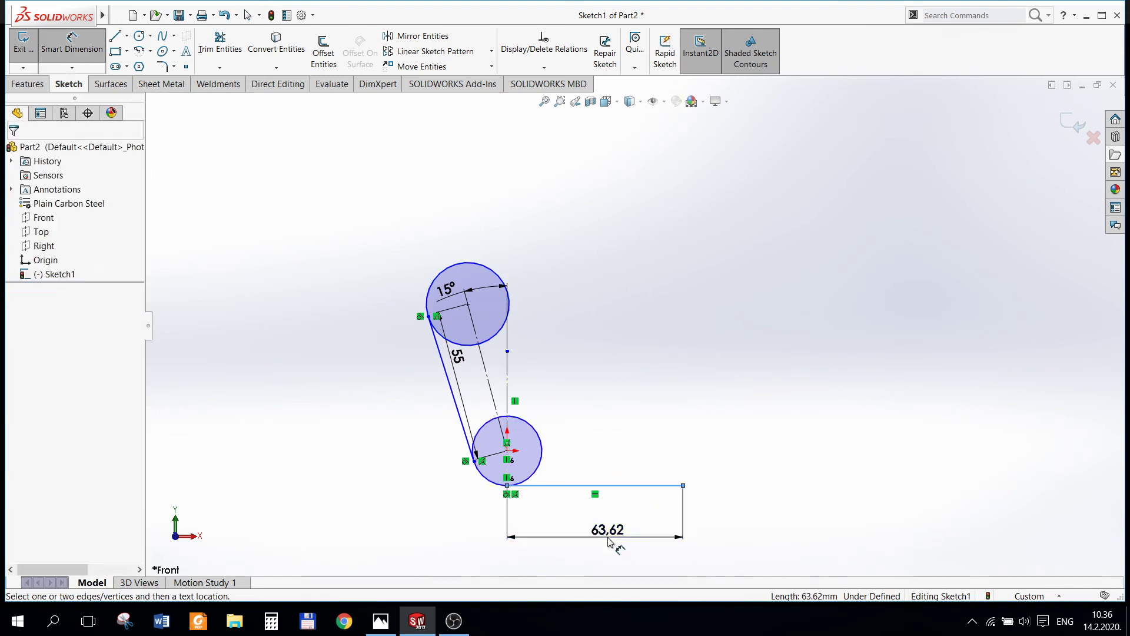
{"action": "left_click", "coordinate": [595, 535]}
{"action": "type", "text": "60"}
{"action": "key", "text": "Return"}
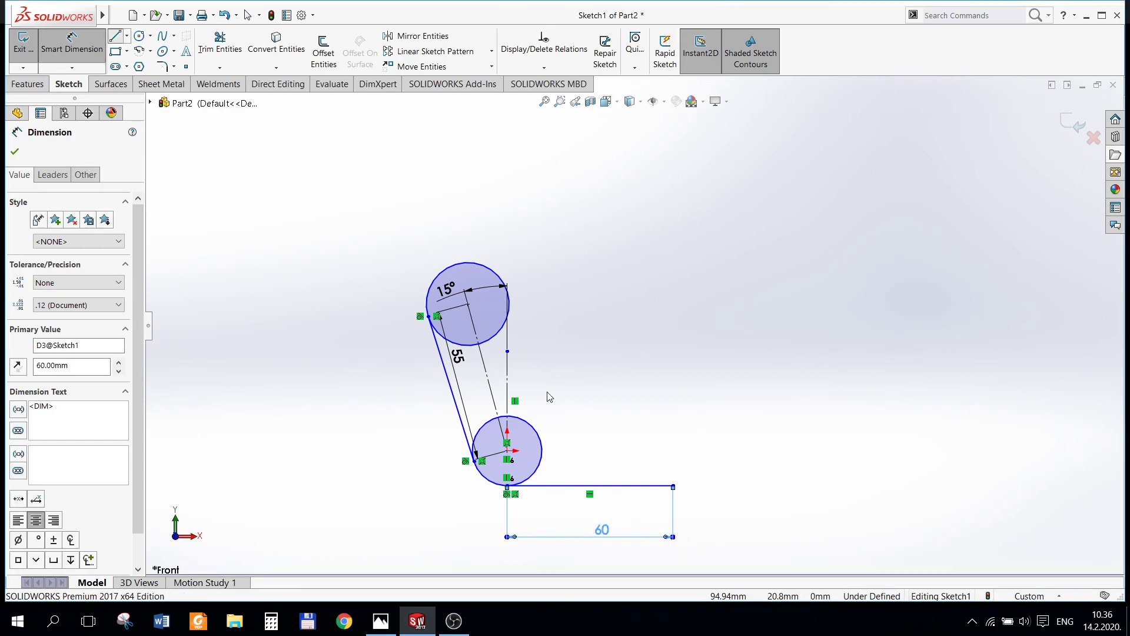
- Draw a vertical line up from the horizontal line's end and dimension it to 40 mm
{"action": "key", "text": "l"}
{"action": "left_click_drag", "start_coordinate": [673, 486], "coordinate": [673, 404]}
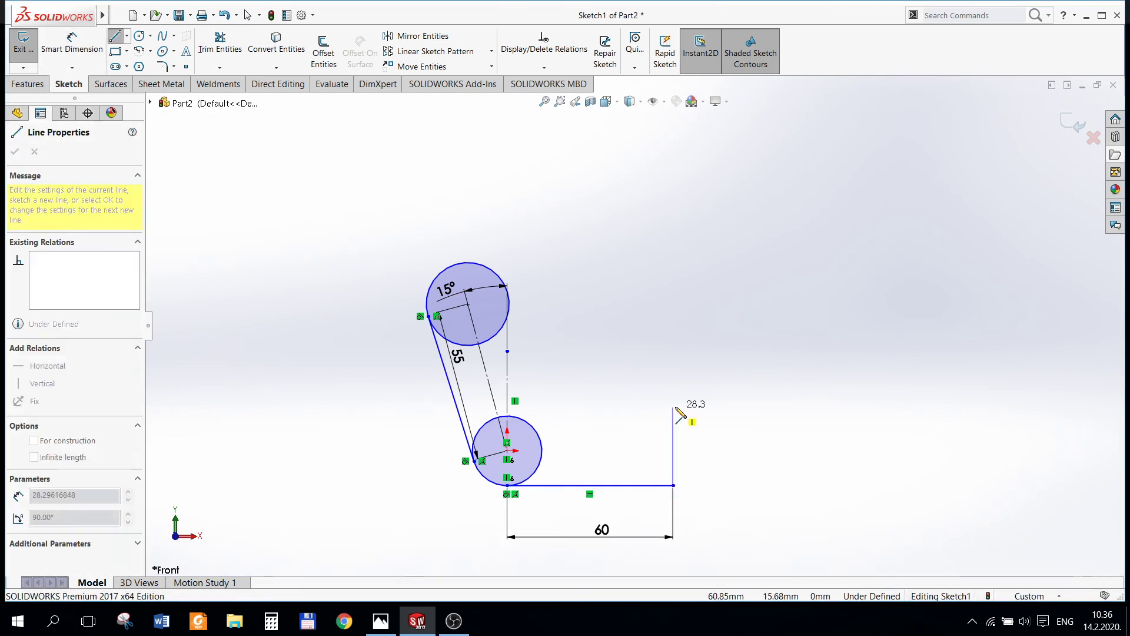
{"action": "key", "text": "Escape"}
{"action": "key", "text": "d"}
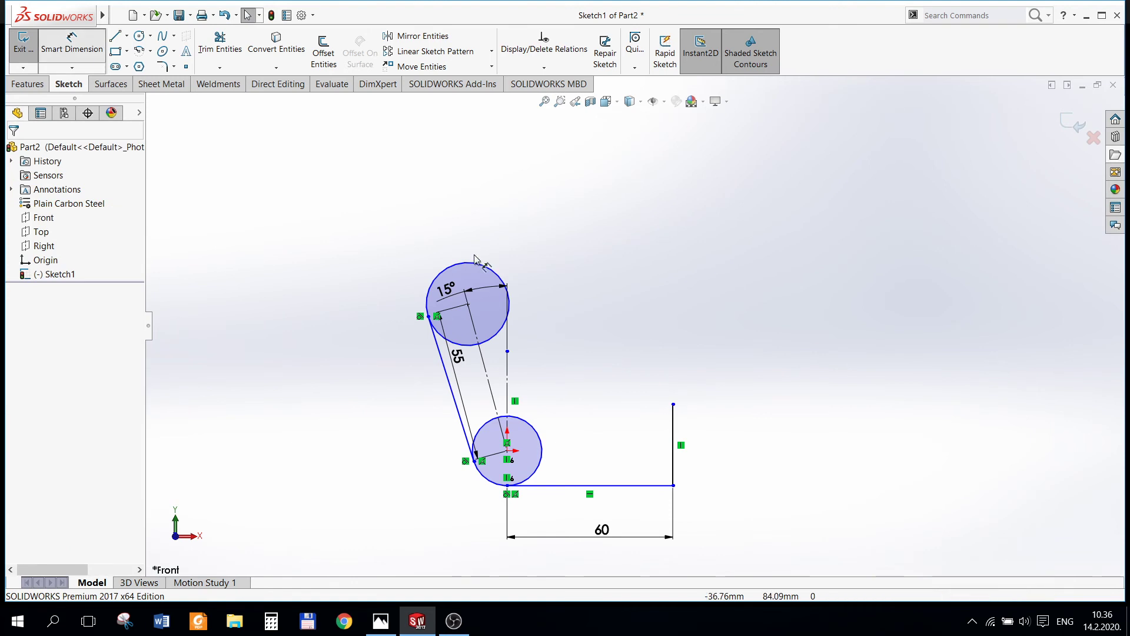
{"action": "left_click", "coordinate": [693, 451]}
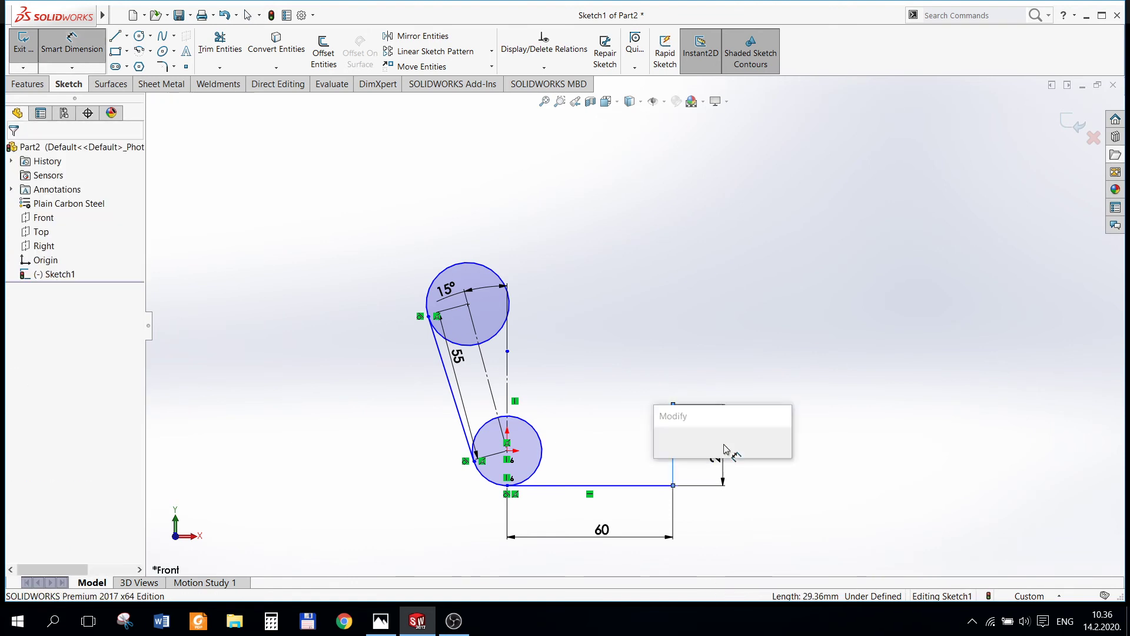
{"action": "type", "text": "40"}
{"action": "key", "text": "Return"}
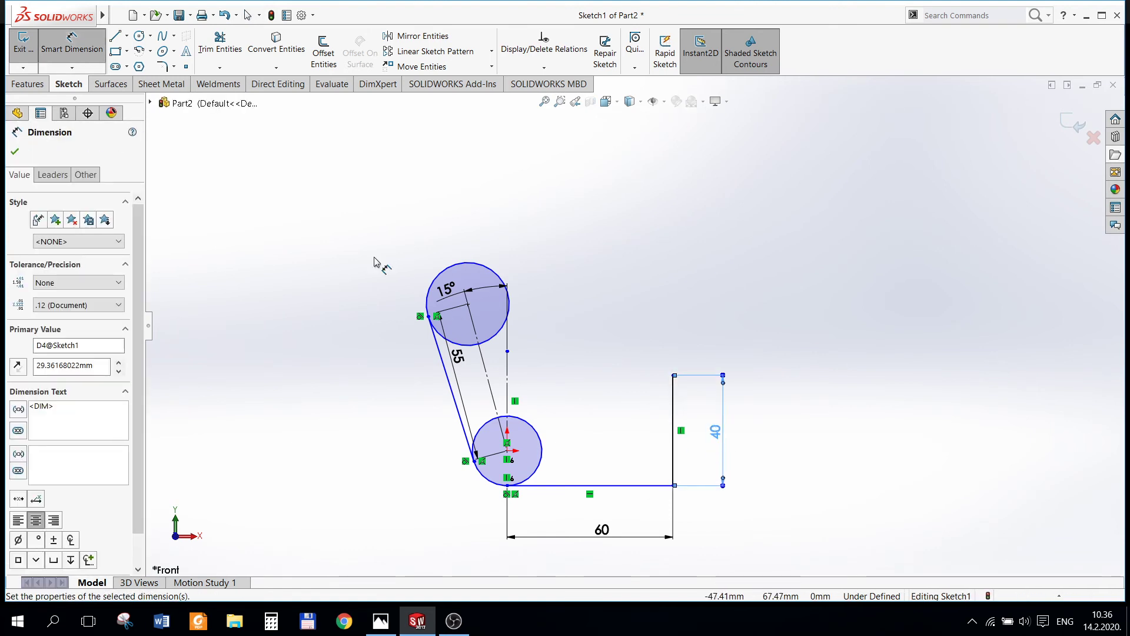
{"action": "left_click", "coordinate": [15, 151]}
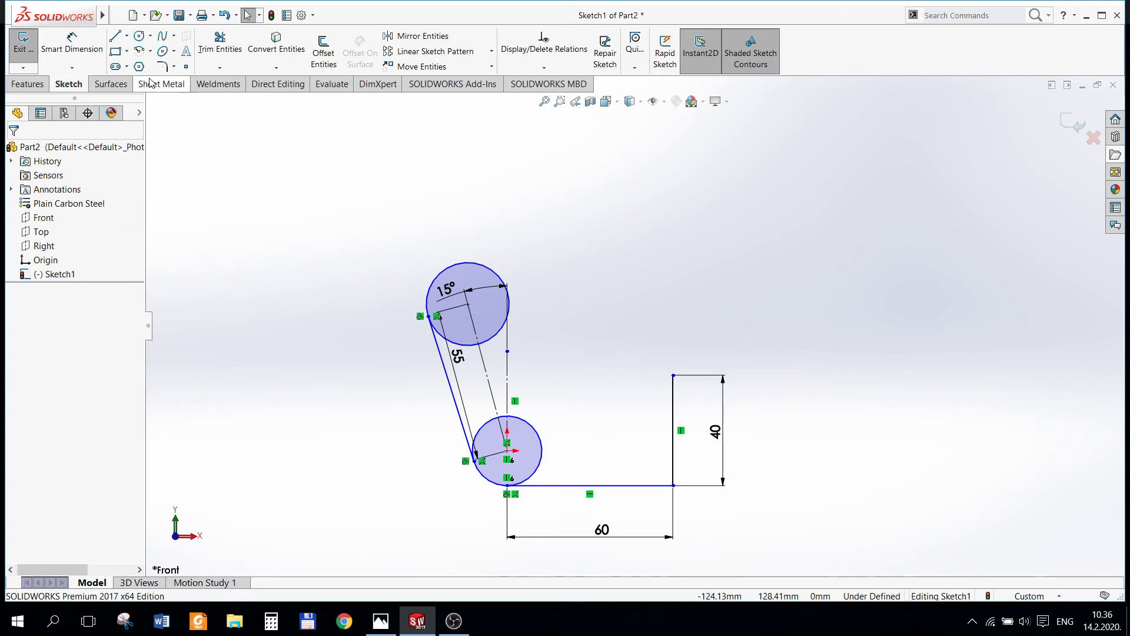
- Draw a big circle of radius 70 and move it up and to the right
{"action": "left_click", "coordinate": [139, 35]}
{"action": "left_click", "coordinate": [672, 193]}
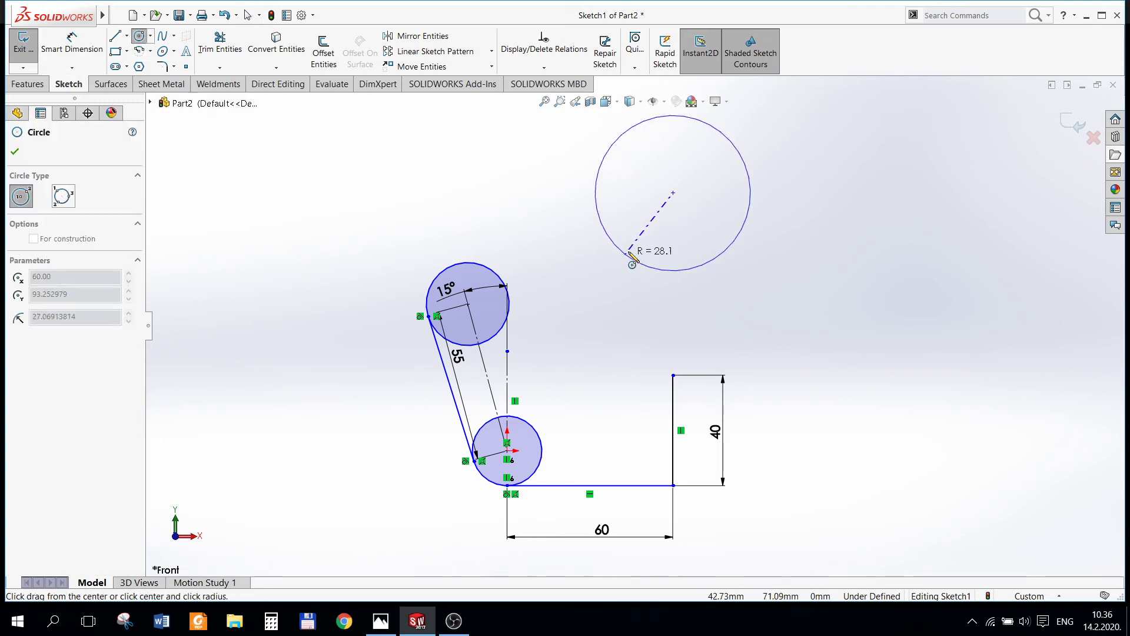
{"action": "key", "text": "Escape"}
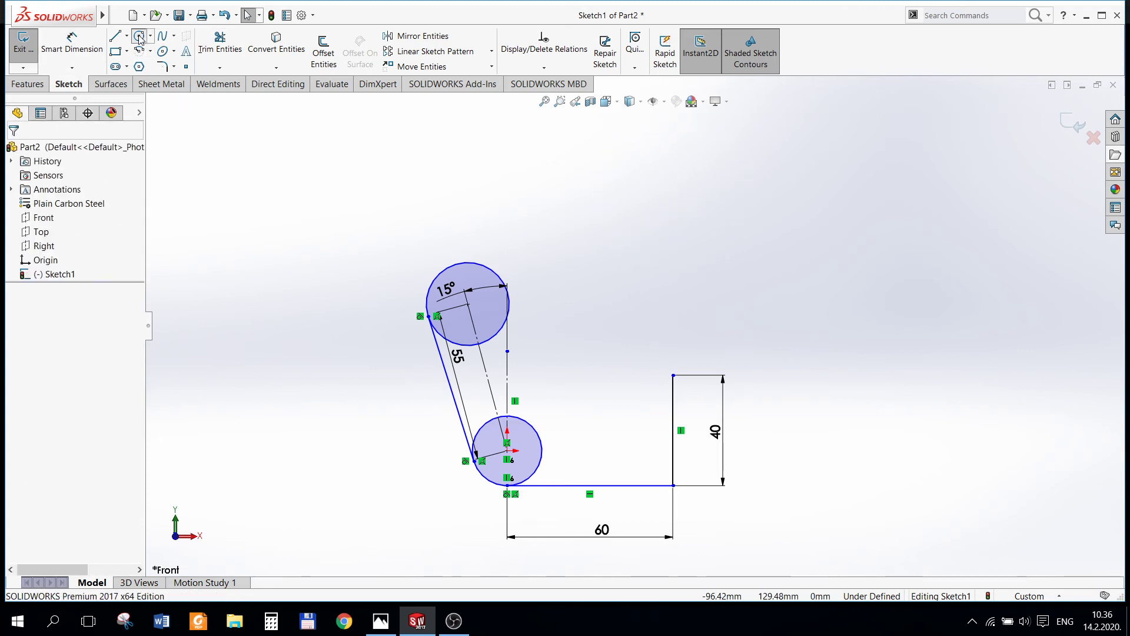
{"action": "left_click", "coordinate": [139, 36]}
{"action": "left_click_drag", "start_coordinate": [643, 221], "coordinate": [614, 289]}
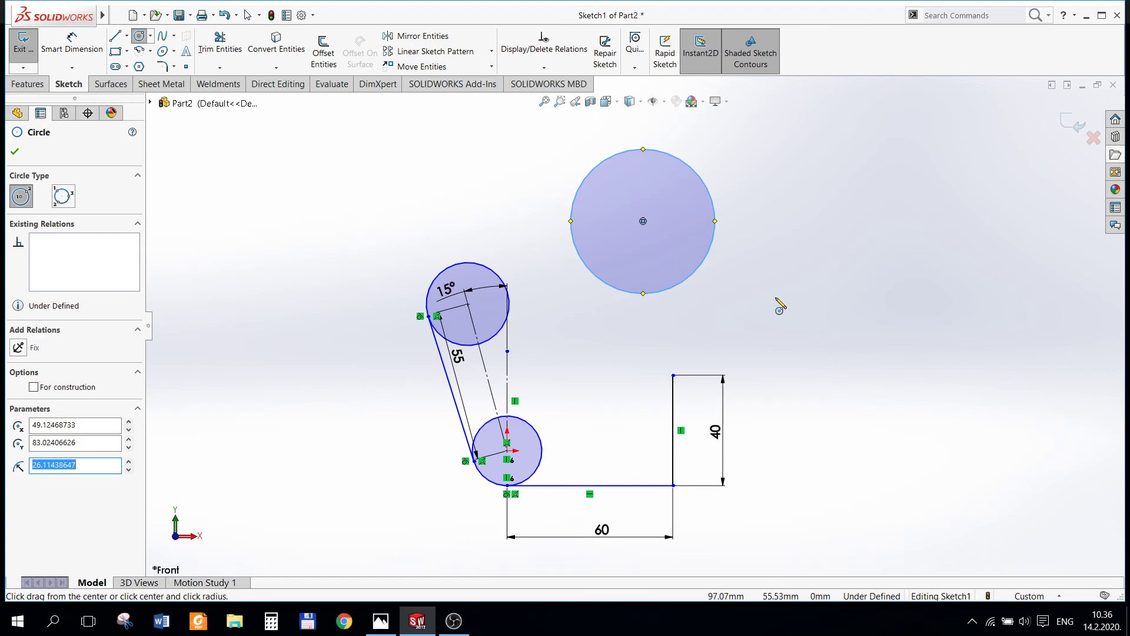
{"action": "type", "text": "70"}
{"action": "key", "text": "Return"}
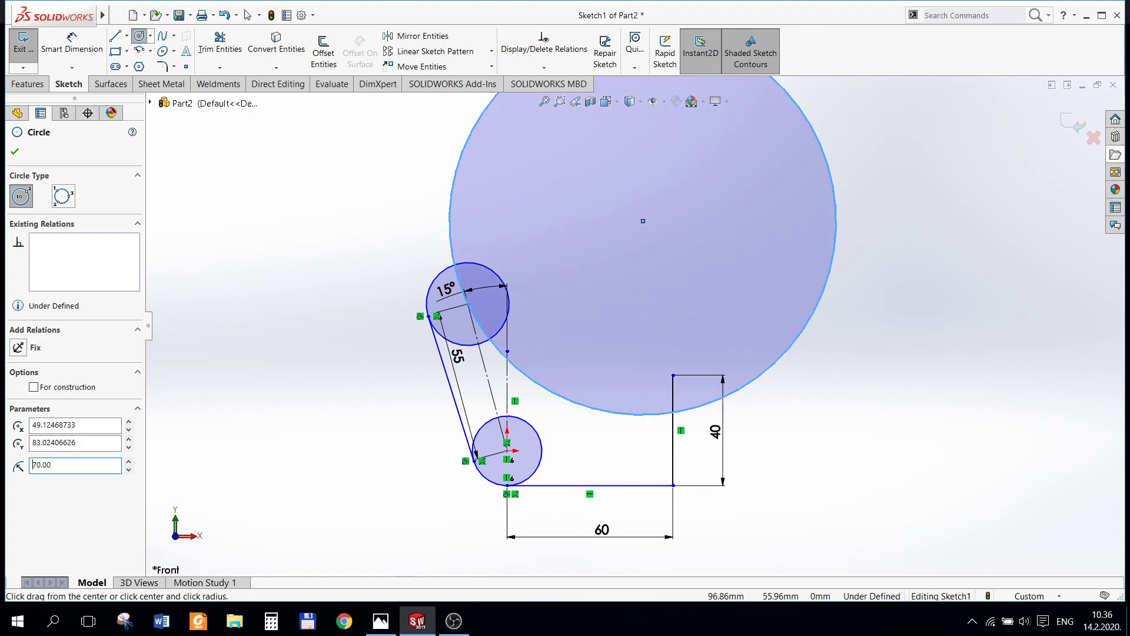
{"action": "scroll", "coordinate": [669, 331], "scroll_direction": "down", "scroll_amount": 3}
{"action": "scroll", "coordinate": [674, 330], "scroll_direction": "up", "scroll_amount": 3}
{"action": "key", "text": "Escape"}
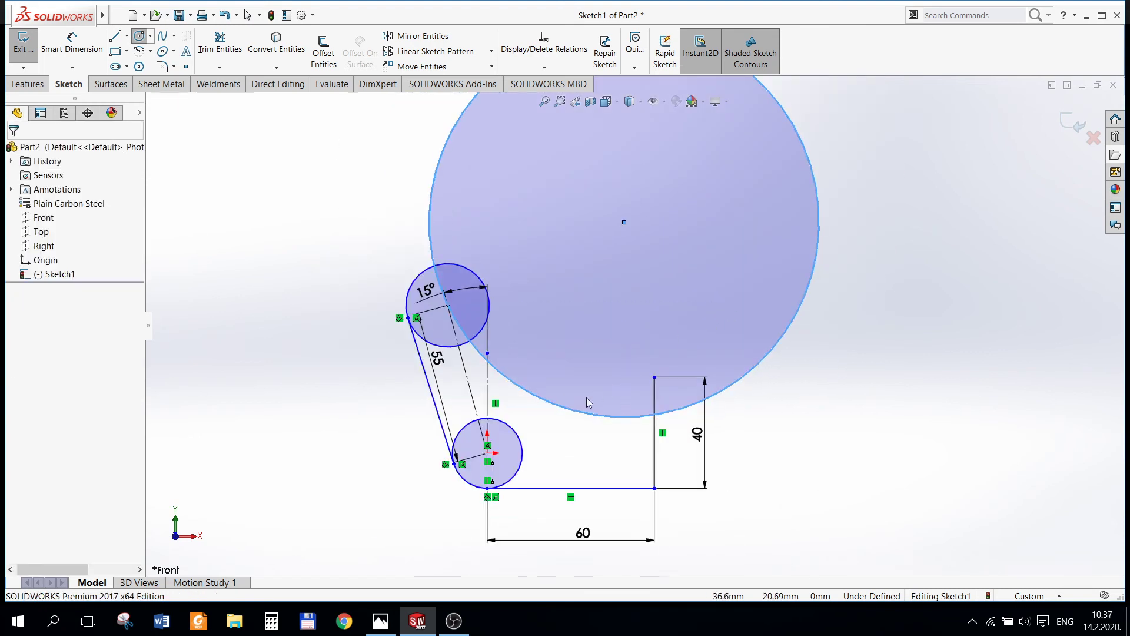
{"action": "left_click", "coordinate": [570, 414]}
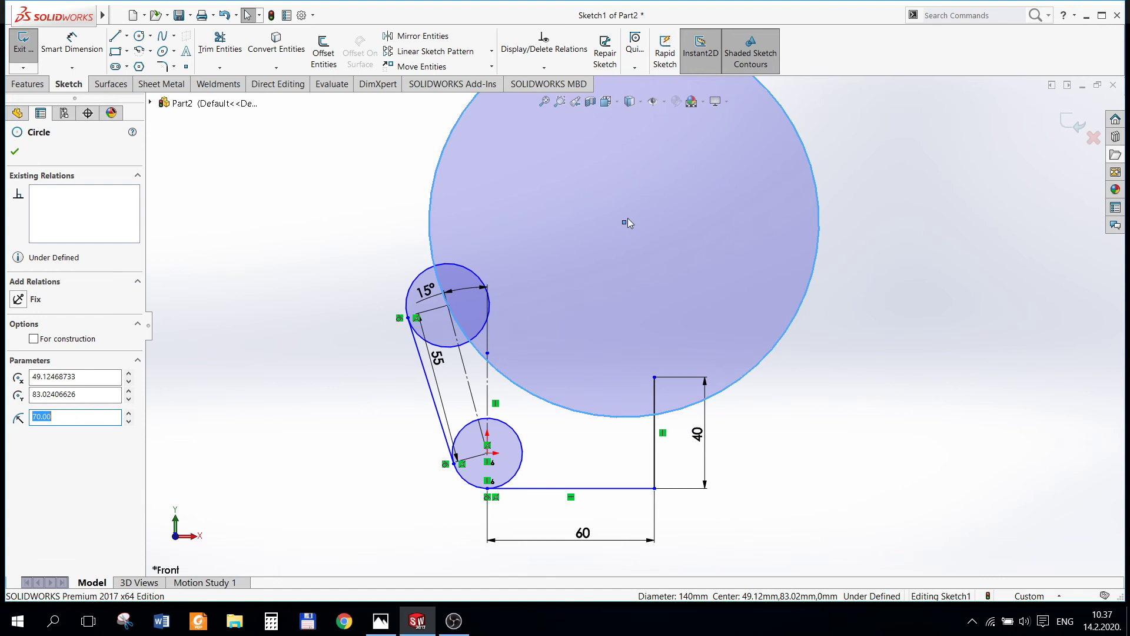
{"action": "mouse_move", "coordinate": [627, 217]}
{"action": "left_mouse_down"}
{"action": "mouse_move", "coordinate": [694, 174]}
{"action": "mouse_move", "coordinate": [701, 143]}
{"action": "left_mouse_up"}
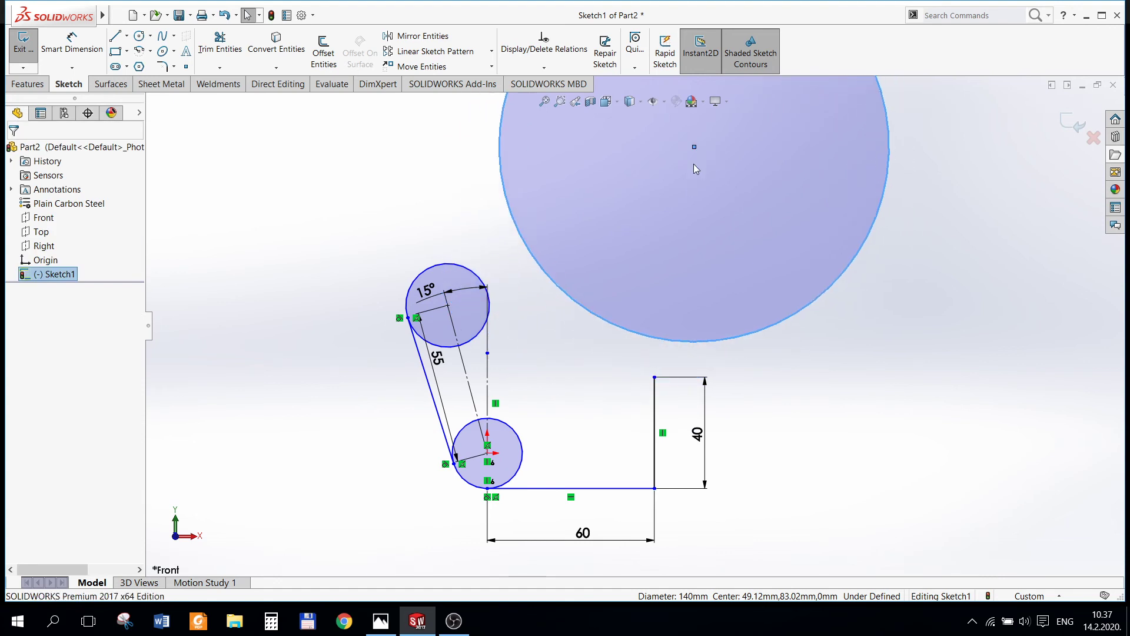
- Make the big circle coincident with the top end of the 40 mm line
{"action": "left_click", "coordinate": [708, 343]}
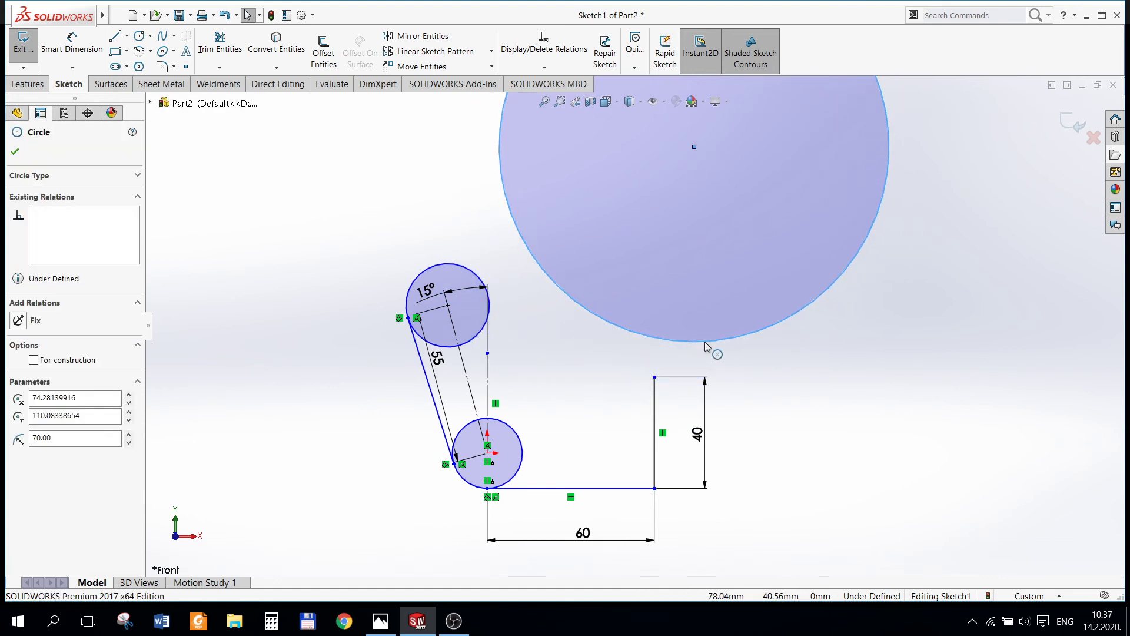
{"action": "left_click", "coordinate": [655, 377], "text": "ctrl"}
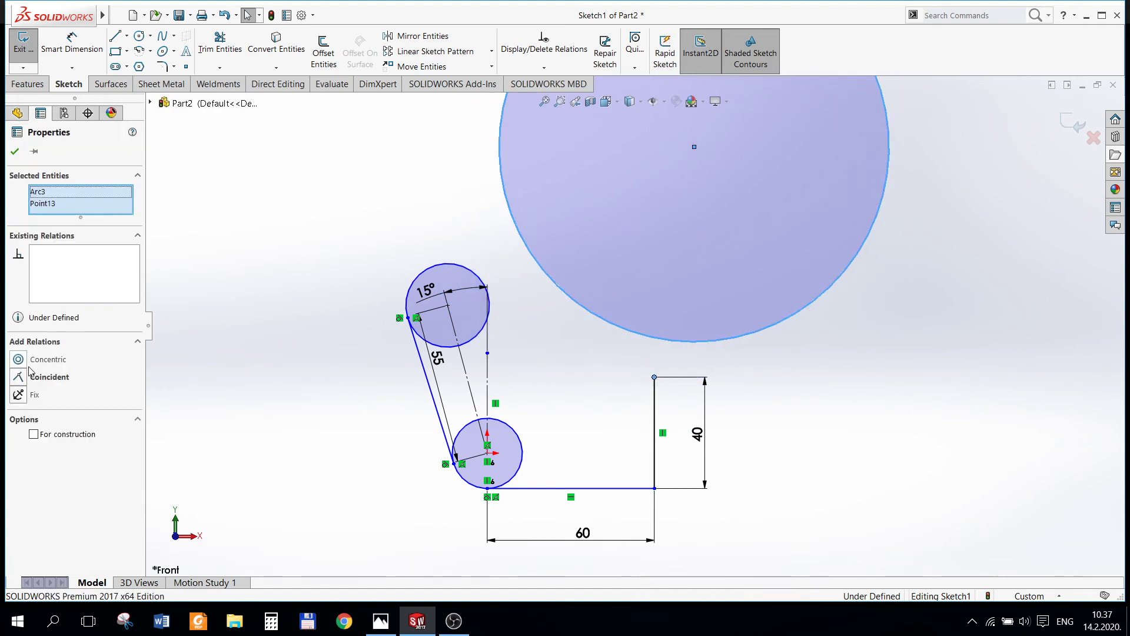
{"action": "left_click", "coordinate": [24, 380]}
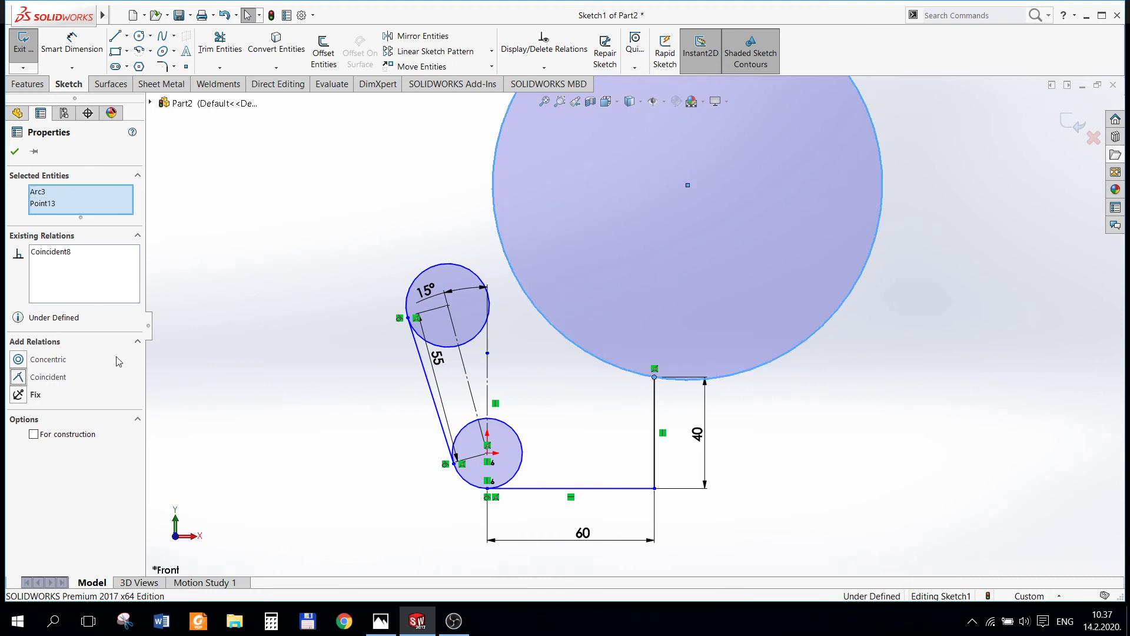
{"action": "left_click", "coordinate": [351, 311]}
{"action": "scroll", "coordinate": [465, 378], "scroll_direction": "down", "scroll_amount": 2}
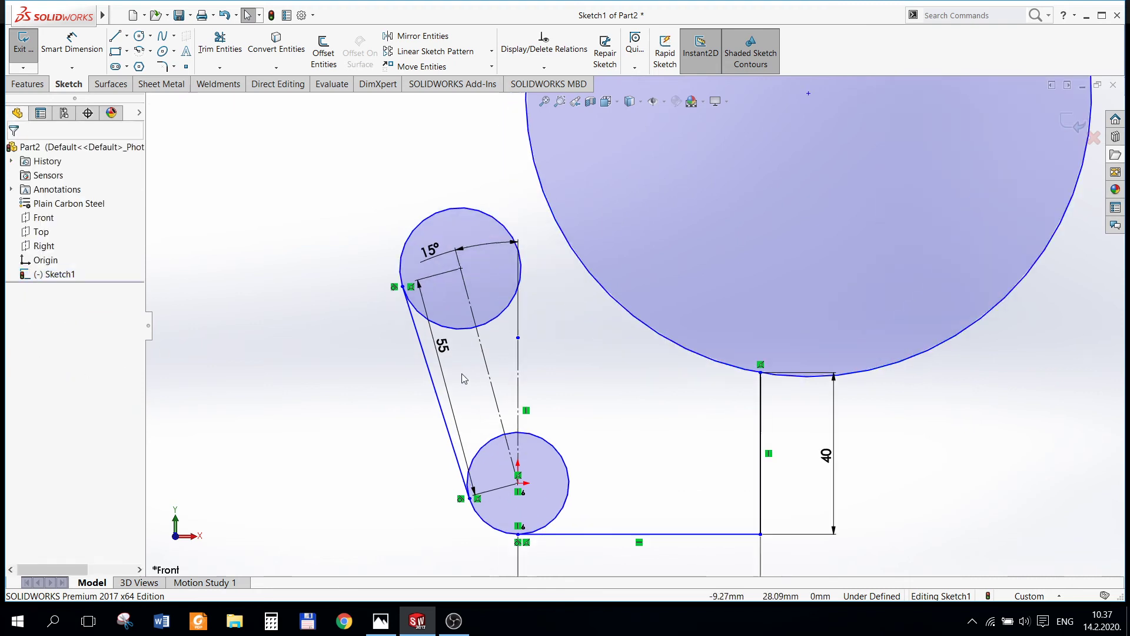
{"action": "scroll", "coordinate": [582, 273], "scroll_direction": "up", "scroll_amount": 1}
- Make the upper circle tangent to the big circle
{"action": "left_click", "coordinate": [587, 266]}
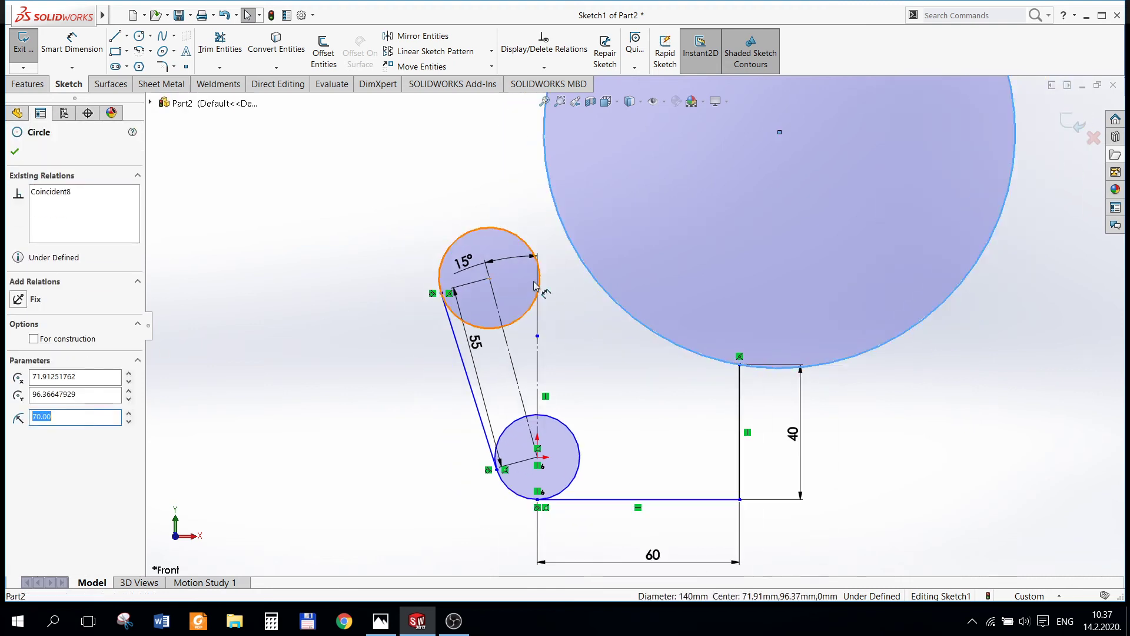
{"action": "left_click", "coordinate": [535, 286], "text": "ctrl"}
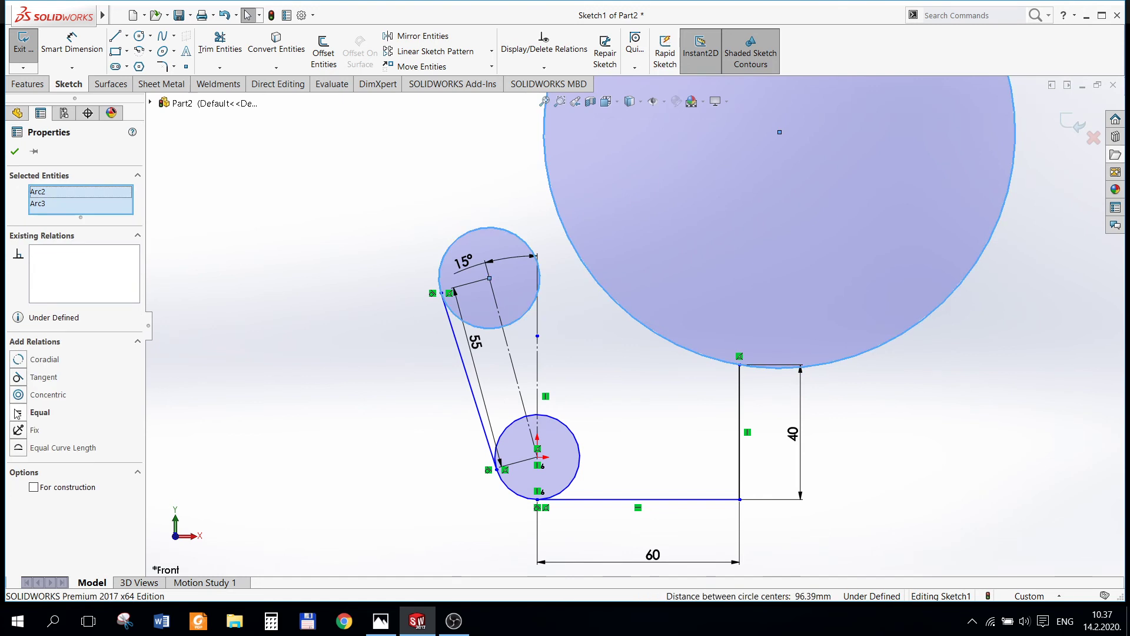
{"action": "left_click", "coordinate": [19, 377]}
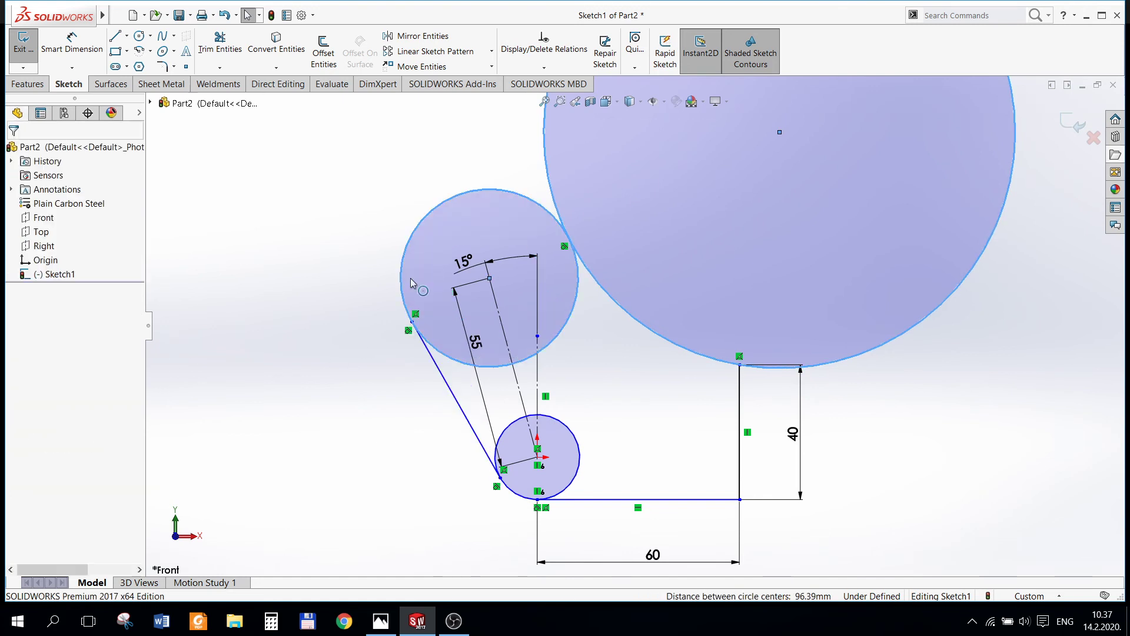
{"action": "left_click", "coordinate": [339, 357]}
{"action": "scroll", "coordinate": [656, 246], "scroll_direction": "up", "scroll_amount": 2}
{"action": "scroll", "coordinate": [657, 246], "scroll_direction": "down", "scroll_amount": 2}
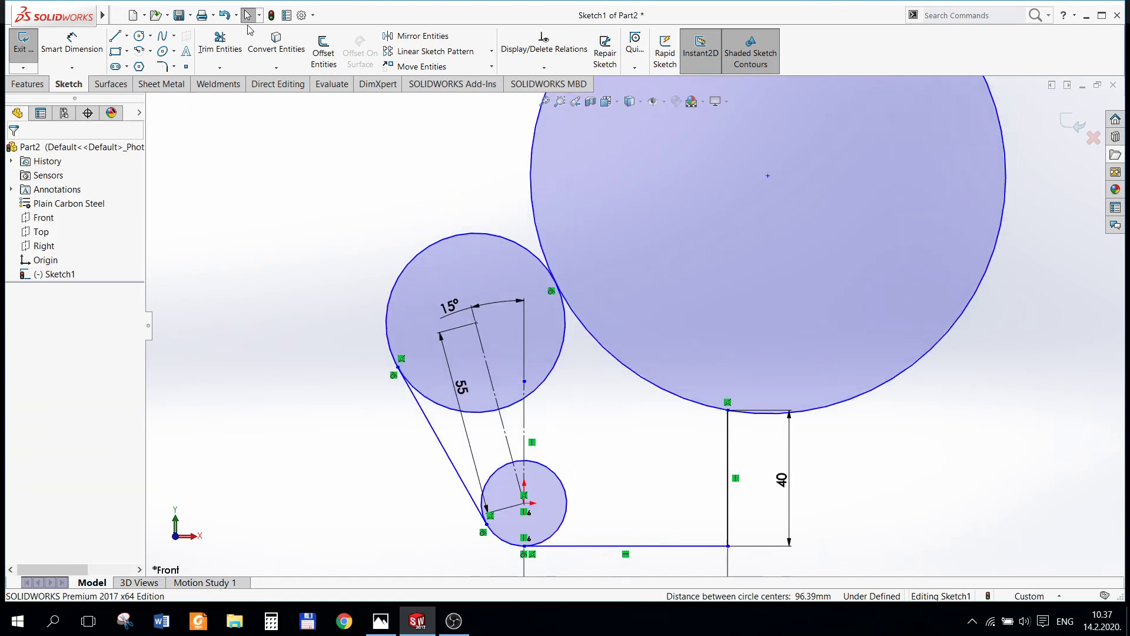
{"action": "left_click", "coordinate": [558, 370]}
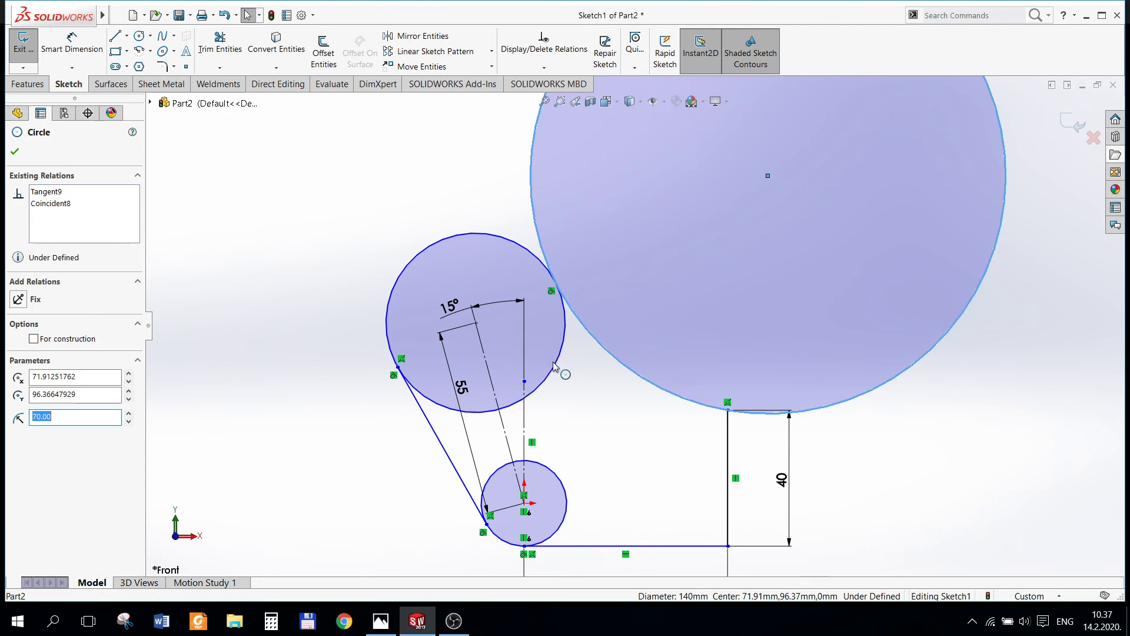
{"action": "key", "text": "Escape"}
{"action": "left_click", "coordinate": [220, 45]}
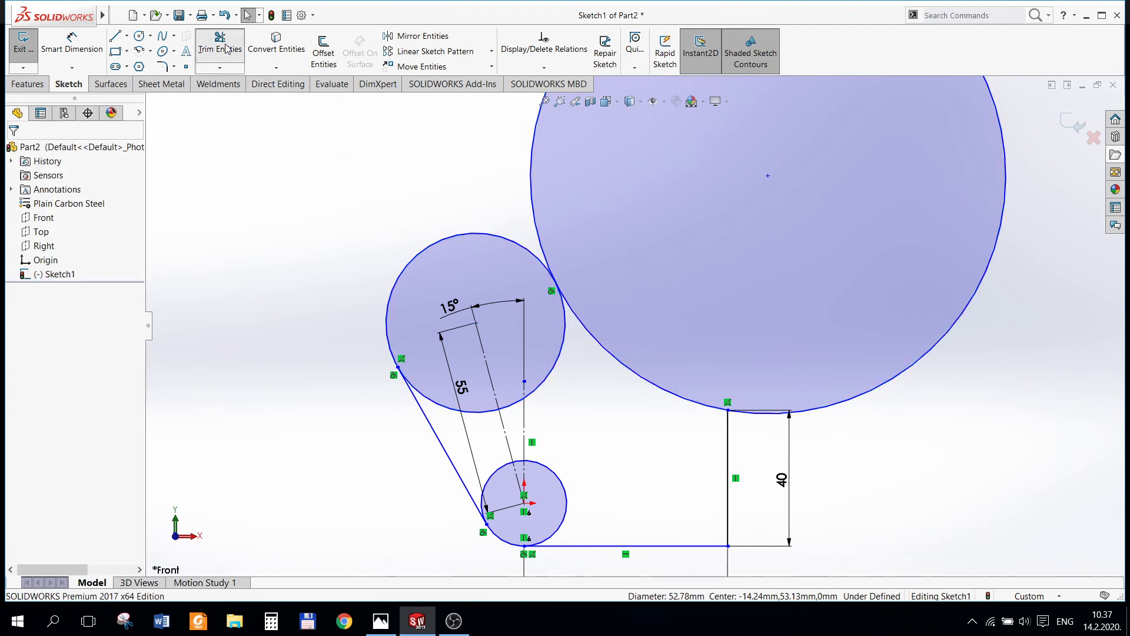
- Trim the surplus arcs of the upper, big and lower circles, leaving one closed bracket profile
{"action": "left_click", "coordinate": [546, 366]}
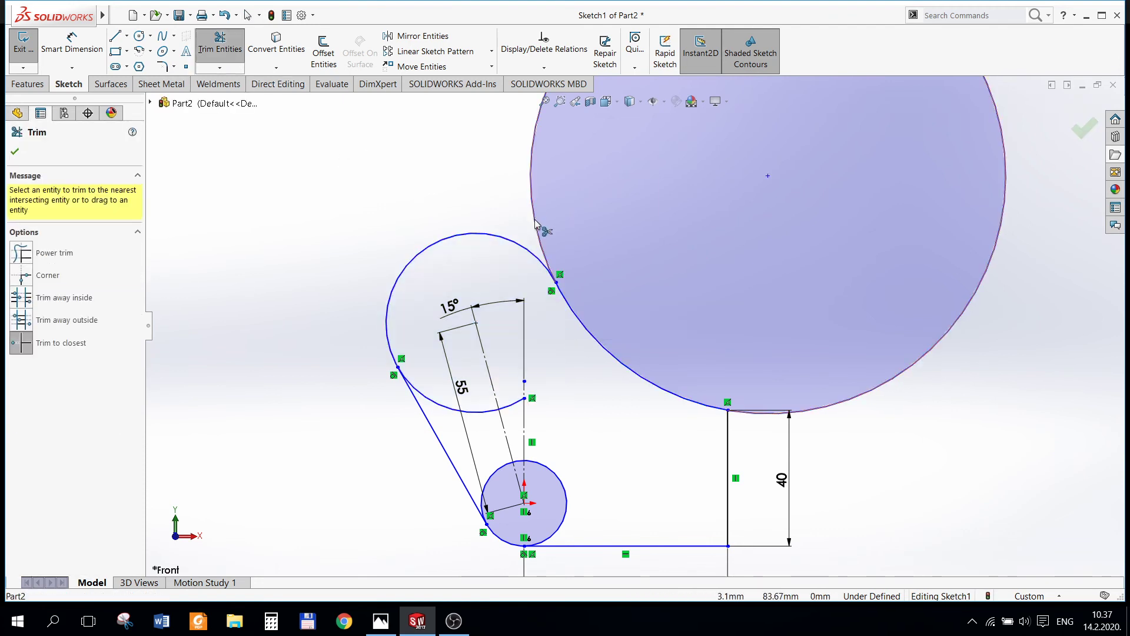
{"action": "left_click", "coordinate": [585, 351]}
{"action": "left_click", "coordinate": [447, 408]}
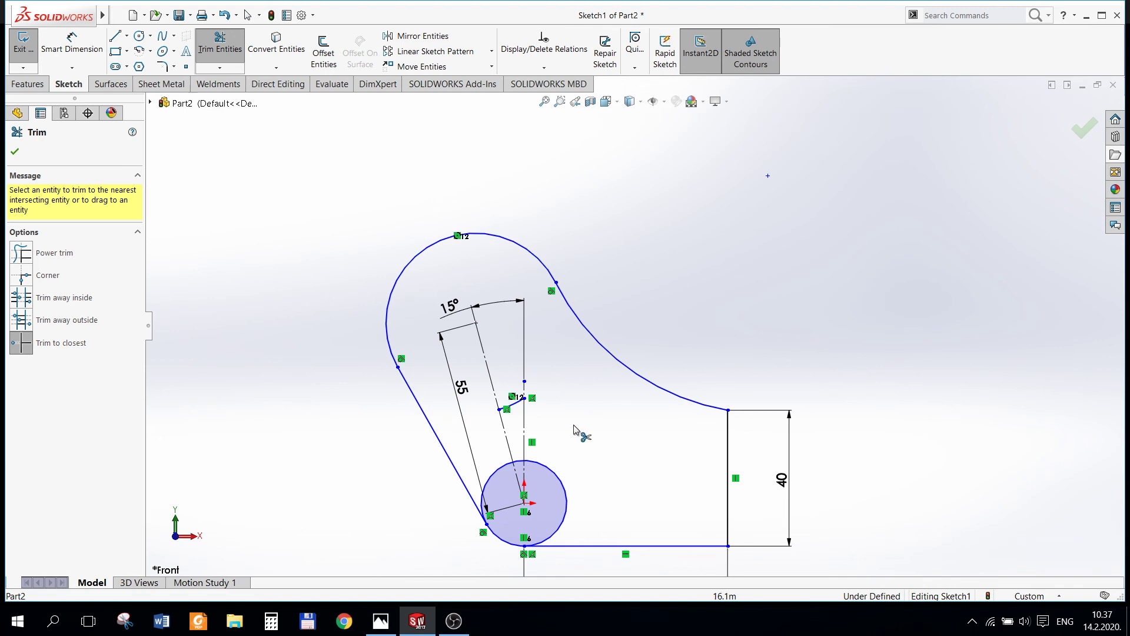
{"action": "scroll", "coordinate": [622, 448], "scroll_direction": "down", "scroll_amount": 1}
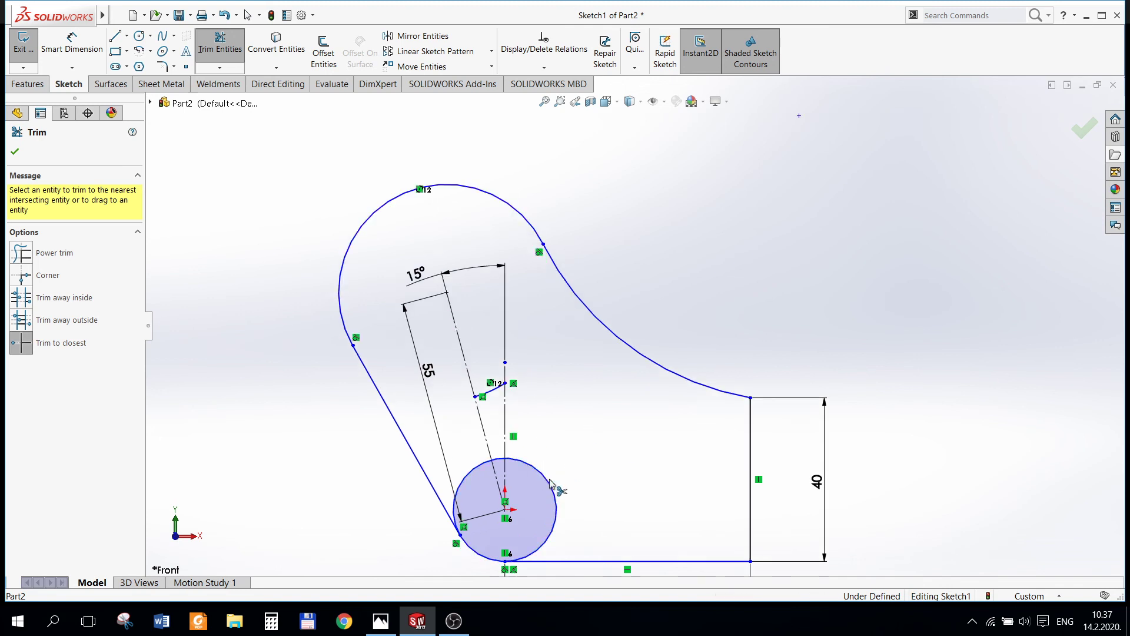
{"action": "left_click", "coordinate": [550, 482]}
{"action": "left_click", "coordinate": [477, 475]}
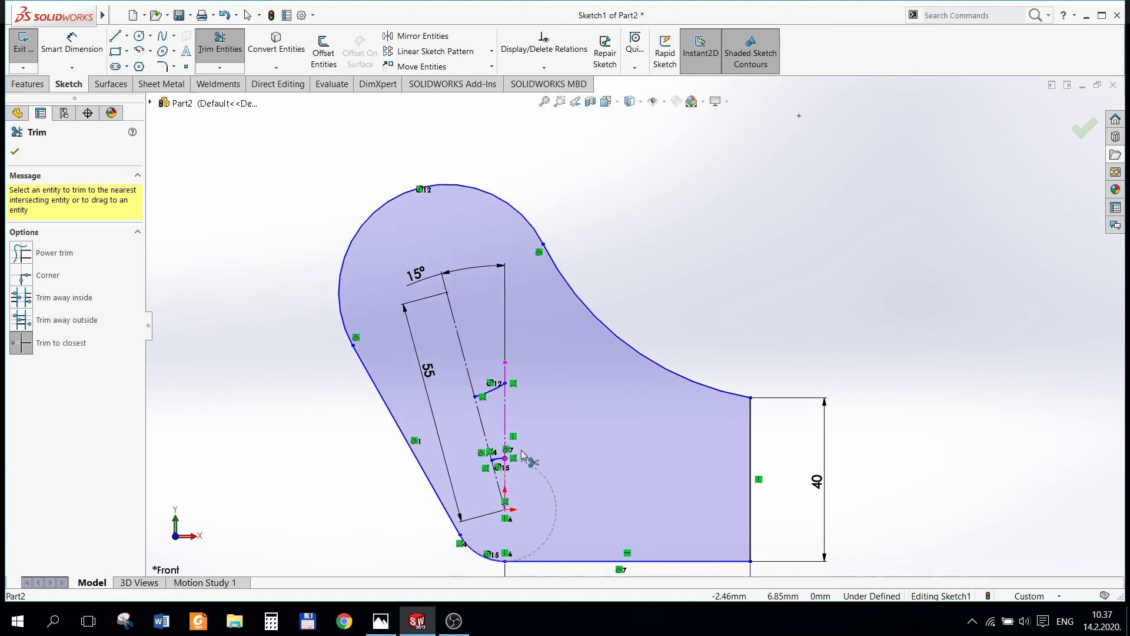
{"action": "scroll", "coordinate": [543, 428], "scroll_direction": "down", "scroll_amount": 1}
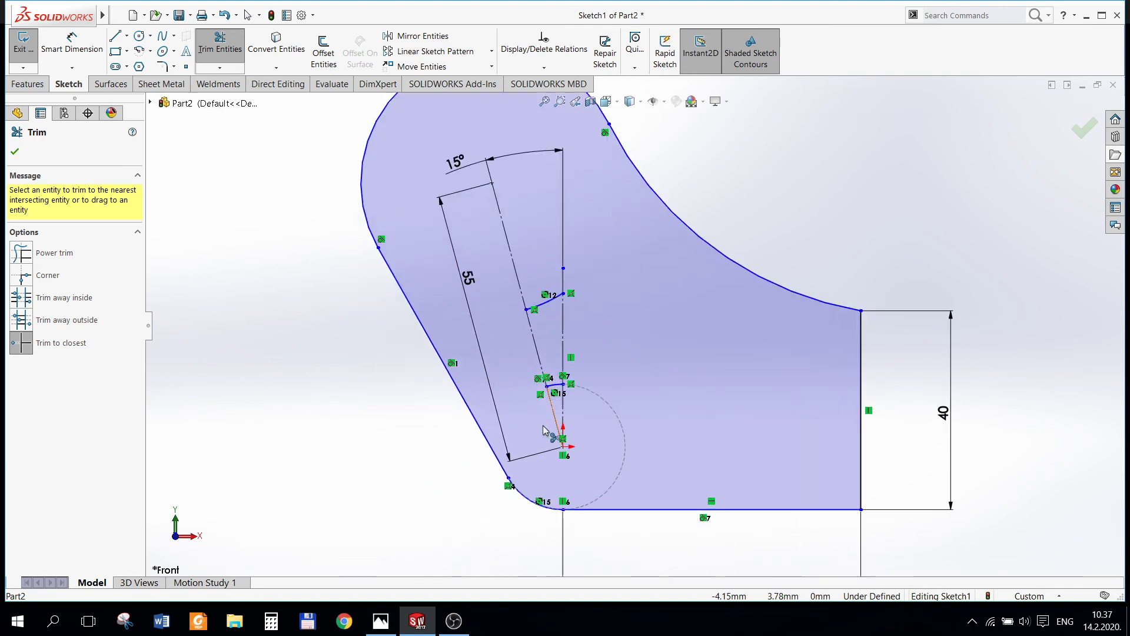
{"action": "left_click", "coordinate": [556, 389]}
{"action": "scroll", "coordinate": [574, 390], "scroll_direction": "up", "scroll_amount": 2}
- Dimension the outline arcs to radii R25 (lower-left), R15 (top) and R70 (large concave)
{"action": "key", "text": "d"}
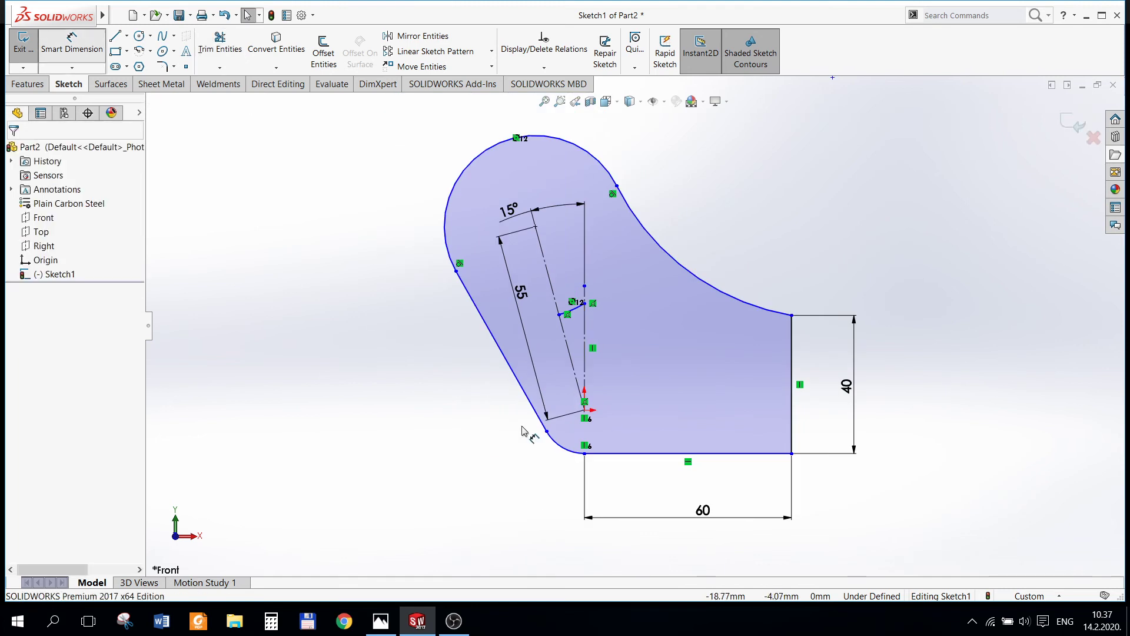
{"action": "left_click", "coordinate": [560, 448]}
{"action": "left_click", "coordinate": [542, 495]}
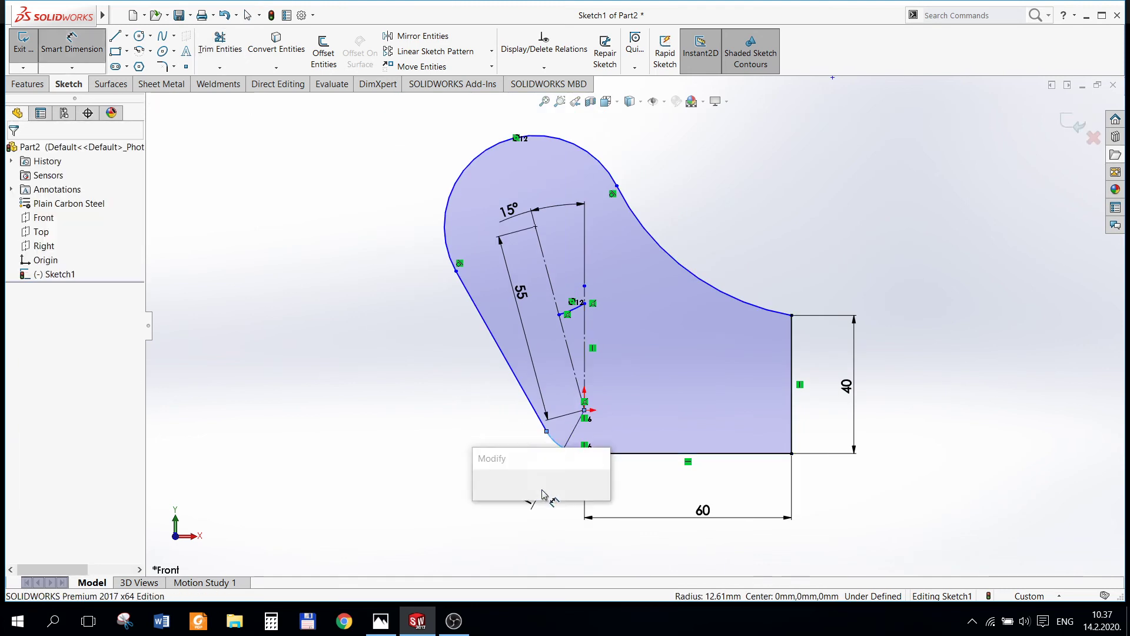
{"action": "type", "text": "2"}
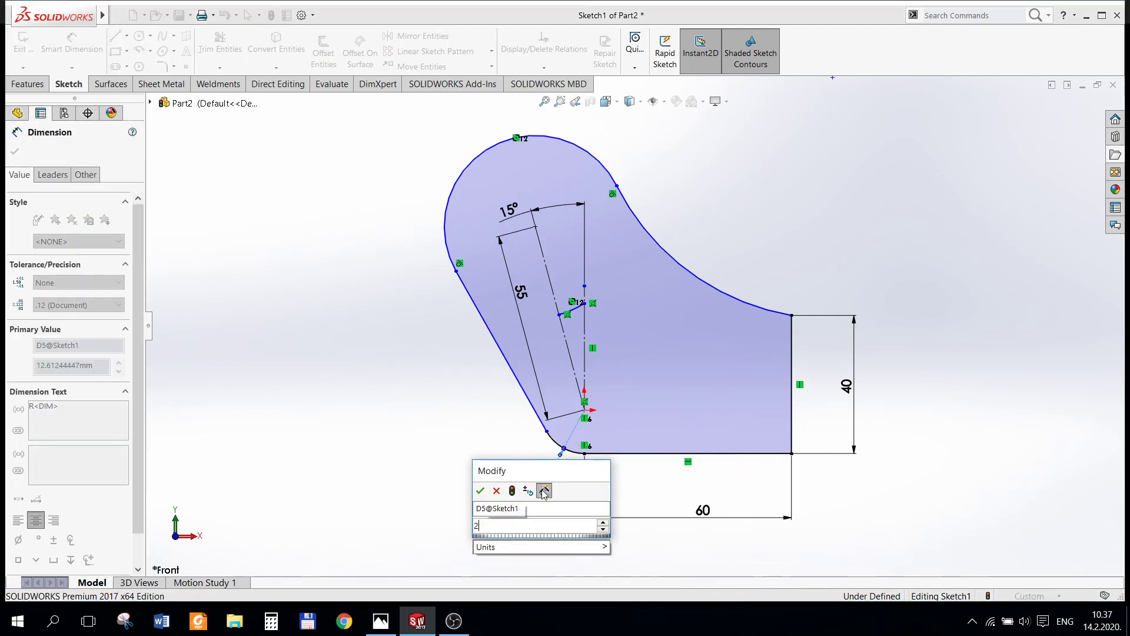
{"action": "type", "text": "5"}
{"action": "key", "text": "Return"}
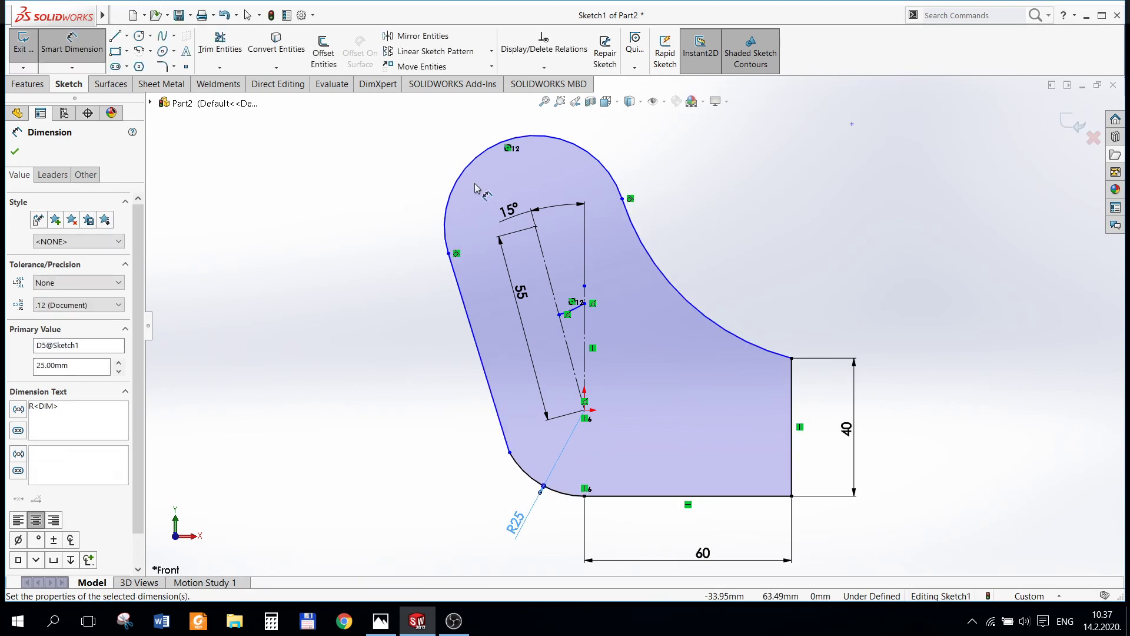
{"action": "left_click", "coordinate": [416, 164]}
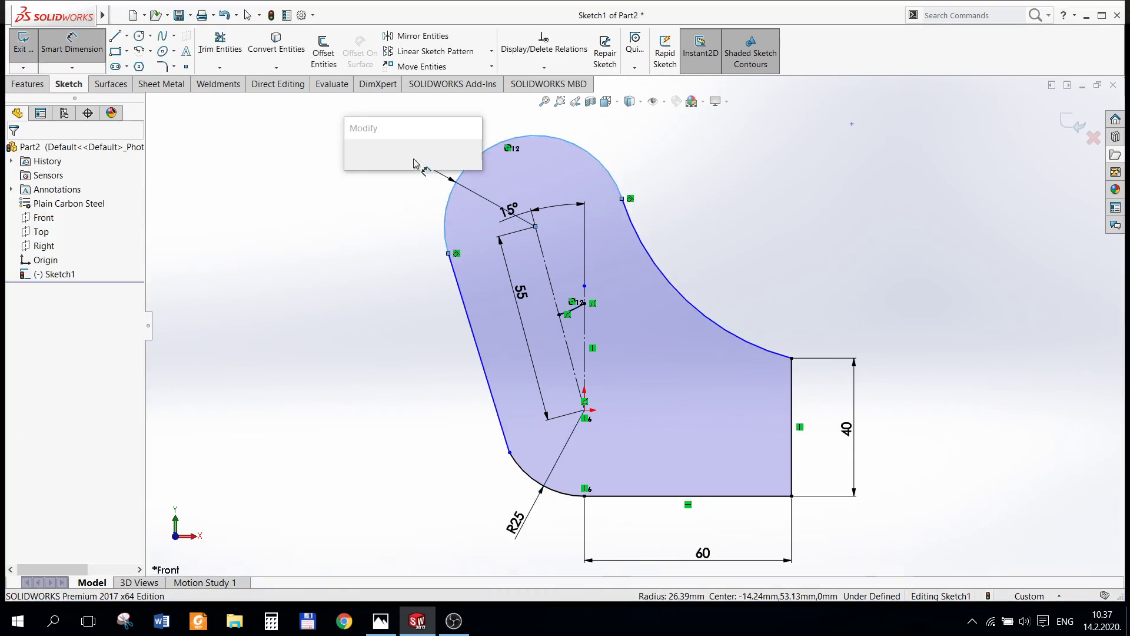
{"action": "type", "text": "15"}
{"action": "key", "text": "Return"}
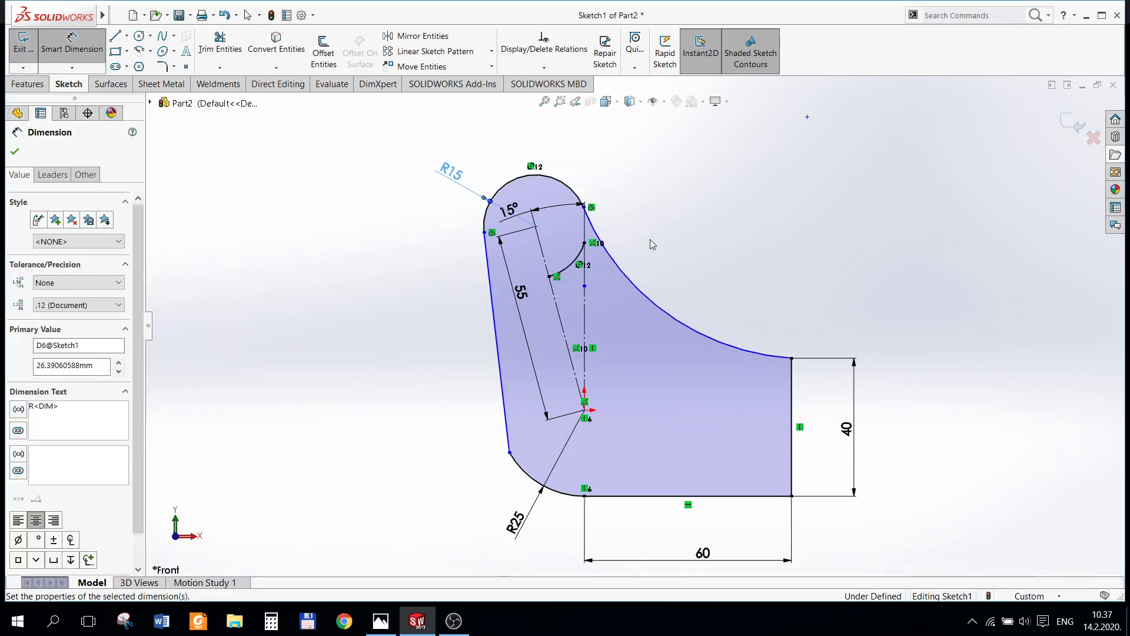
{"action": "left_click", "coordinate": [670, 311]}
{"action": "left_click", "coordinate": [704, 276]}
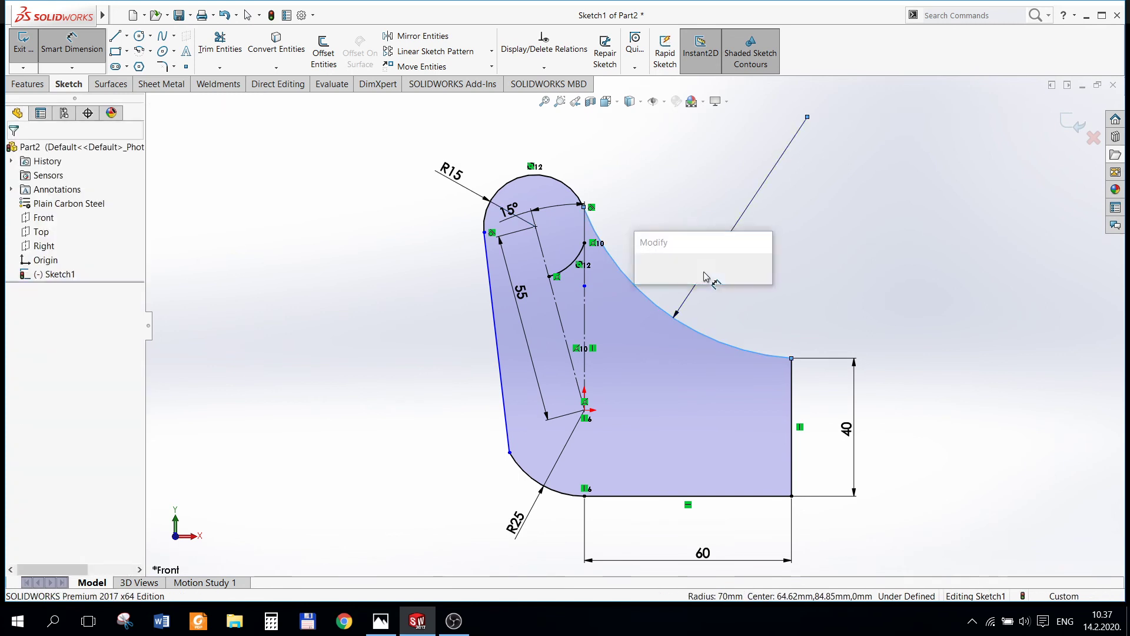
{"action": "left_click", "coordinate": [643, 275]}
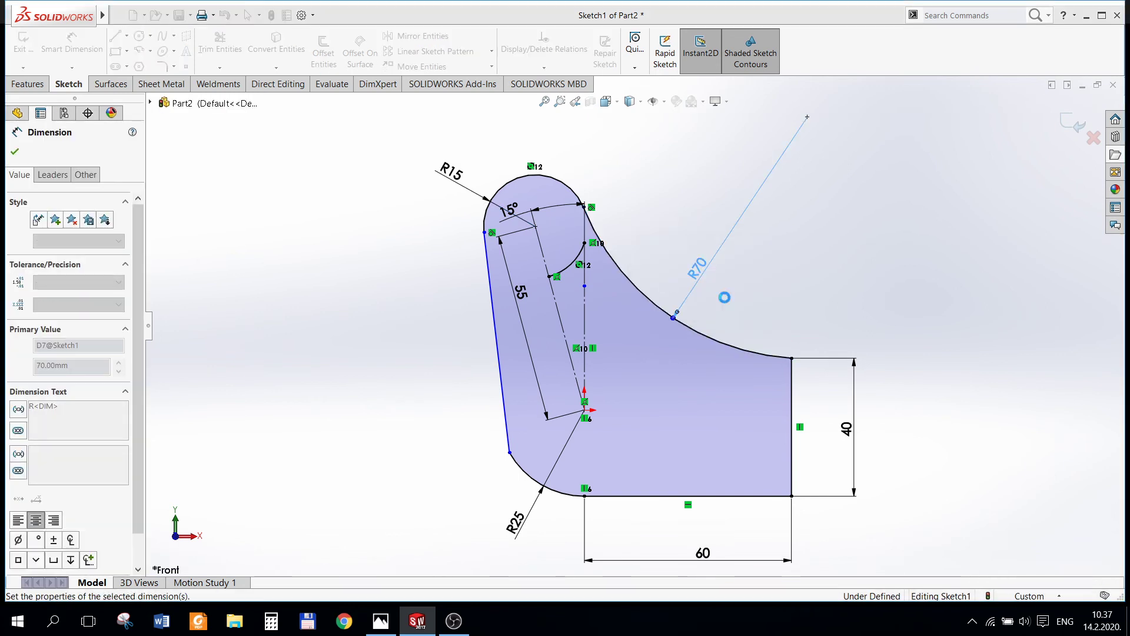
{"action": "key", "text": "Escape"}
- Make the left sloped edge tangent to the R25 arc
{"action": "left_click", "coordinate": [510, 429]}
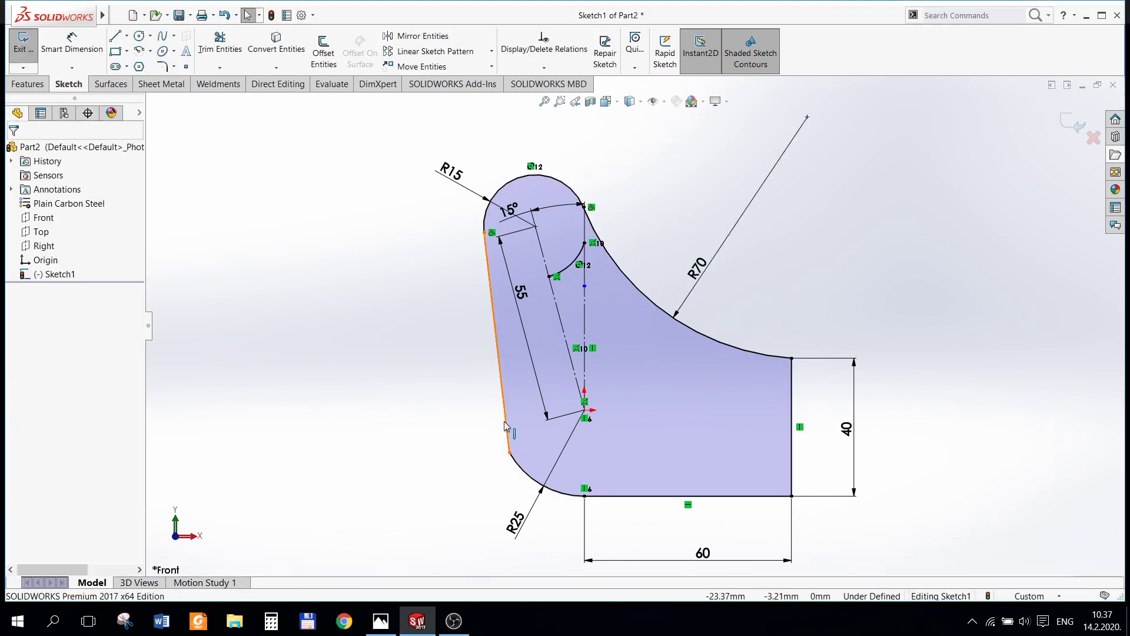
{"action": "left_click", "coordinate": [535, 483], "text": "ctrl"}
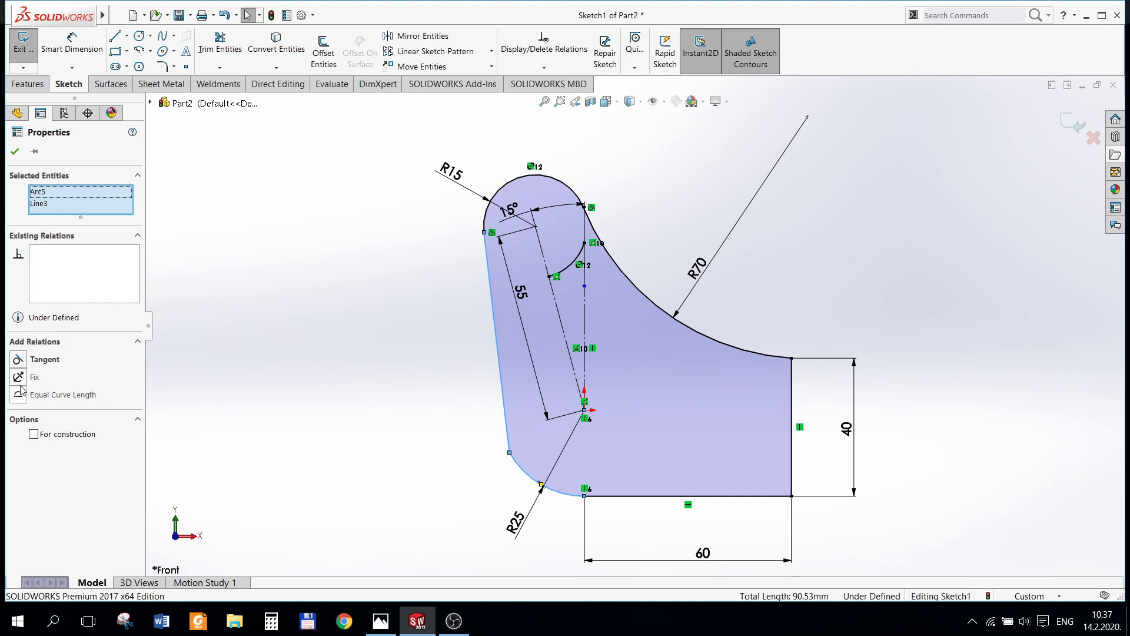
{"action": "left_click", "coordinate": [19, 361]}
{"action": "left_click", "coordinate": [308, 380]}
- Reopen Sketch1, delete the stray small arc, and exit the sketch
{"action": "key", "text": "f"}
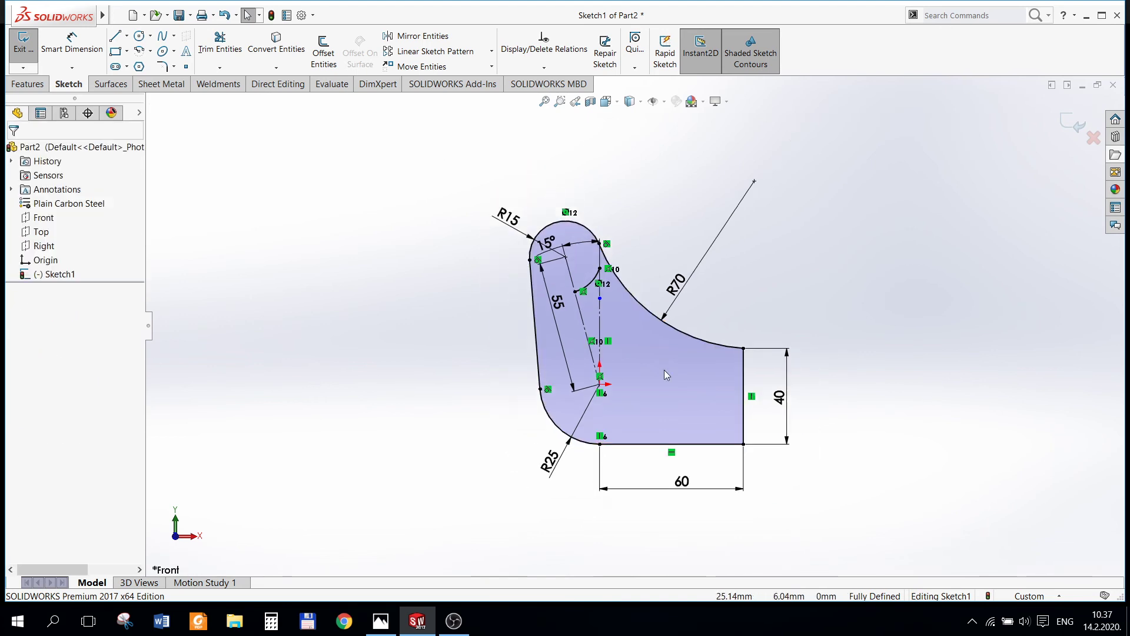
{"action": "left_click", "coordinate": [1067, 131]}
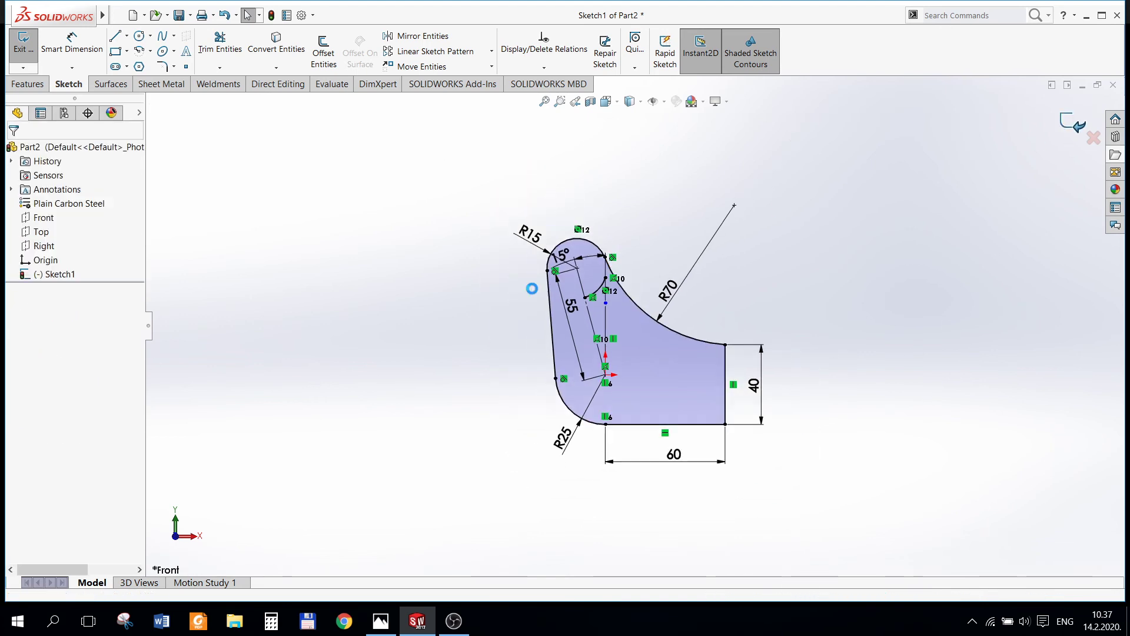
{"action": "right_click", "coordinate": [47, 275]}
{"action": "left_click", "coordinate": [61, 238]}
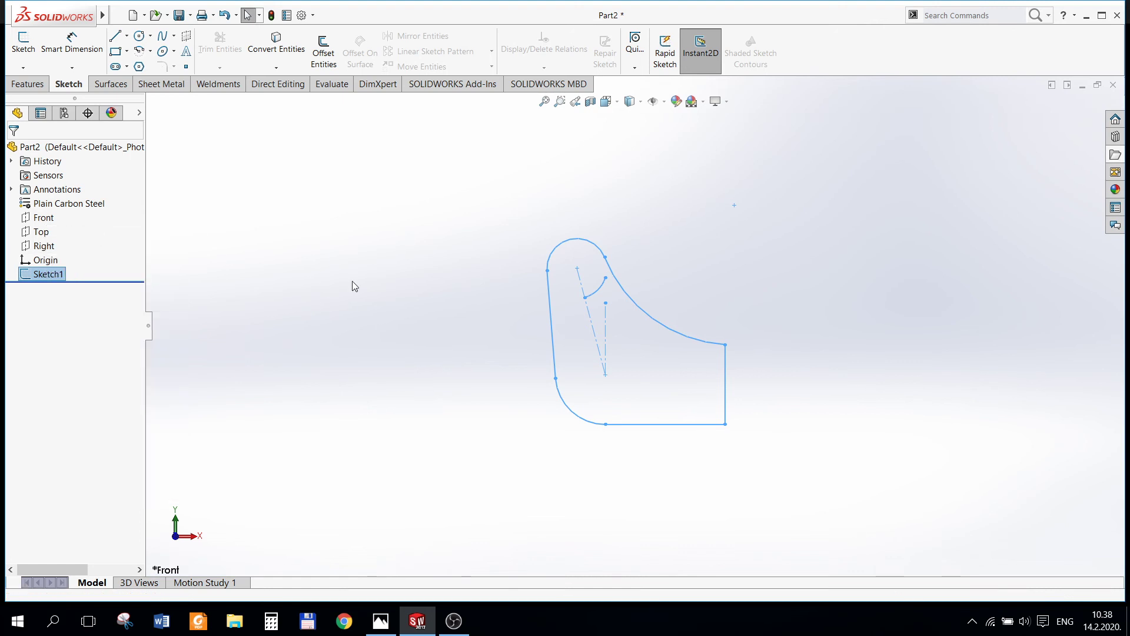
{"action": "left_click", "coordinate": [596, 296]}
{"action": "key", "text": "Delete"}
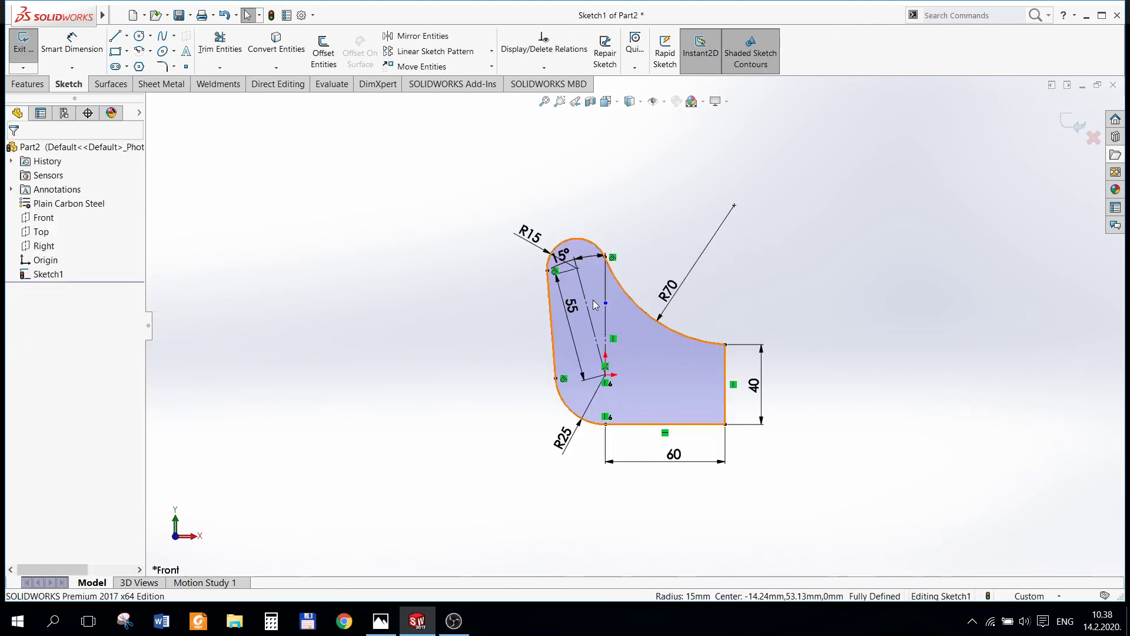
{"action": "scroll", "coordinate": [583, 299], "scroll_direction": "down", "scroll_amount": 3}
{"action": "left_click", "coordinate": [1081, 139]}
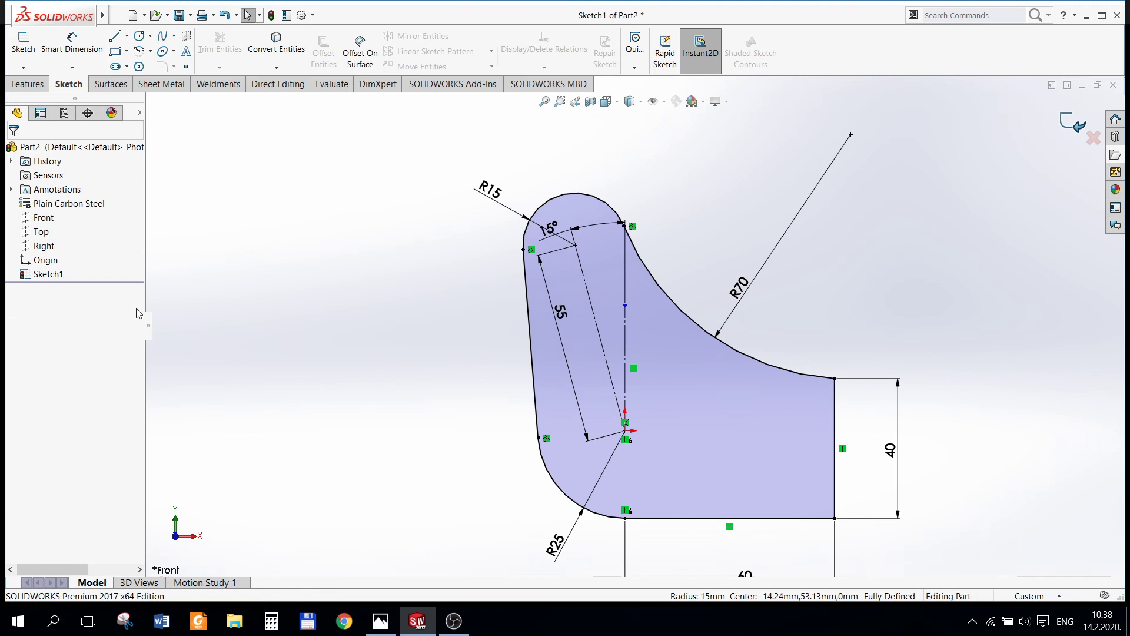
- Extrude the profile 30 mm with Mid Plane into Boss-Extrude1
{"action": "left_click", "coordinate": [59, 272]}
{"action": "left_click", "coordinate": [32, 88]}
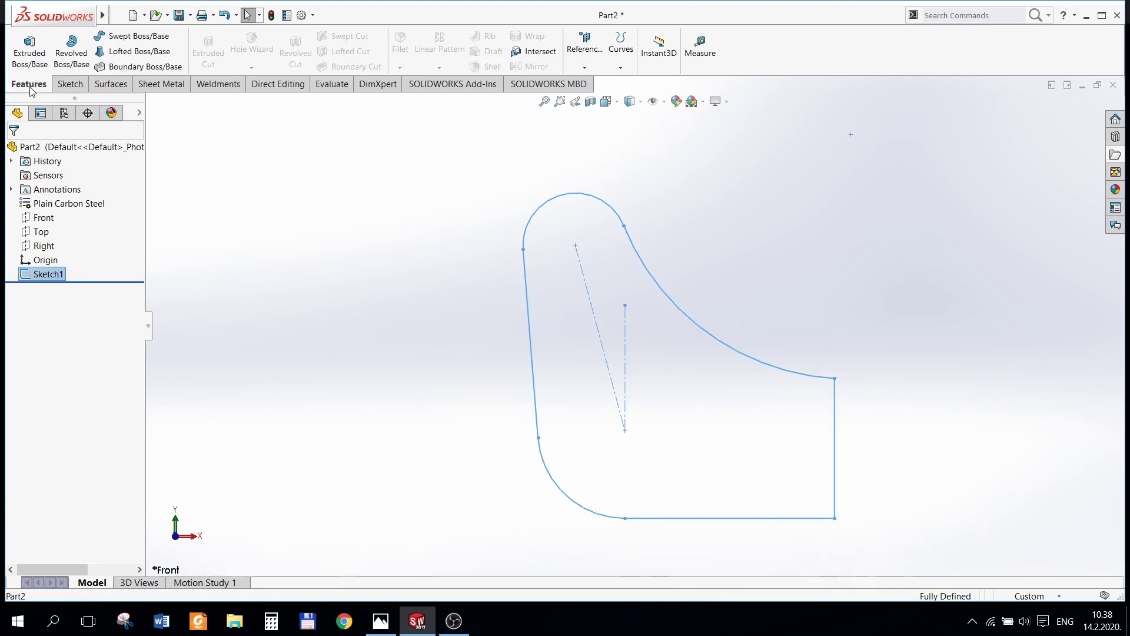
{"action": "left_click", "coordinate": [26, 57]}
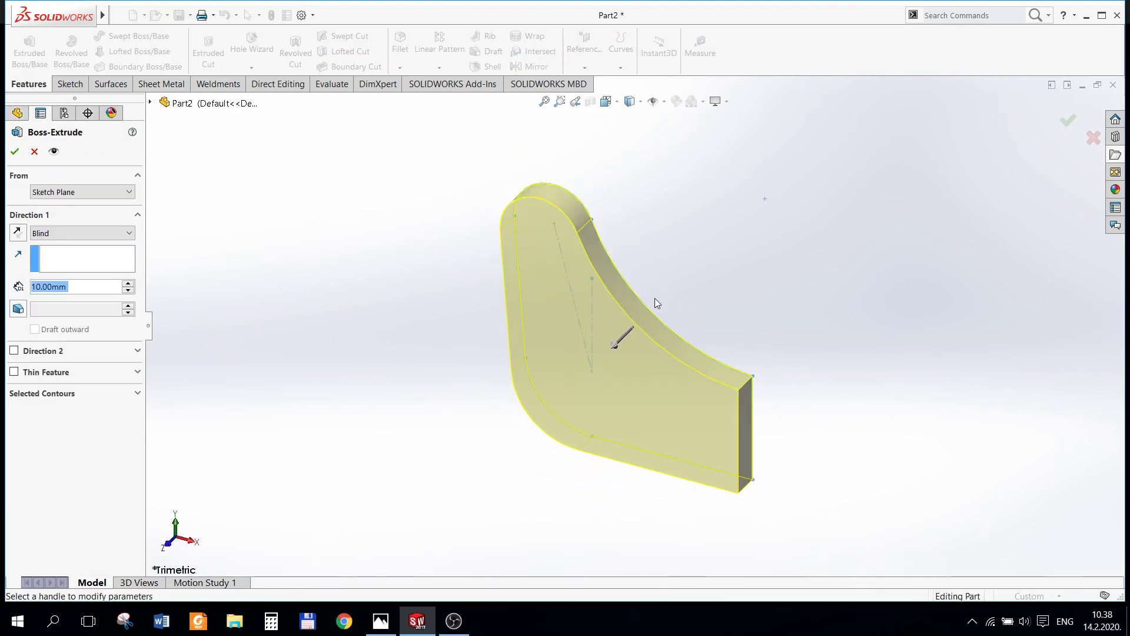
{"action": "left_click", "coordinate": [88, 233]}
{"action": "left_click", "coordinate": [53, 280]}
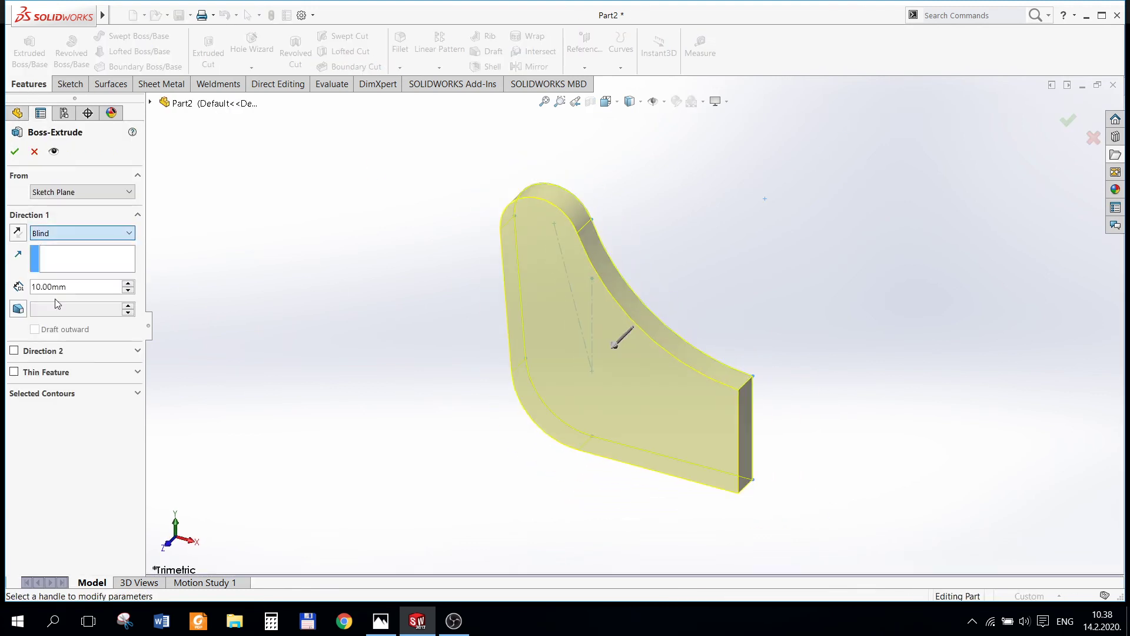
{"action": "type", "text": "30"}
{"action": "key", "text": "Return"}
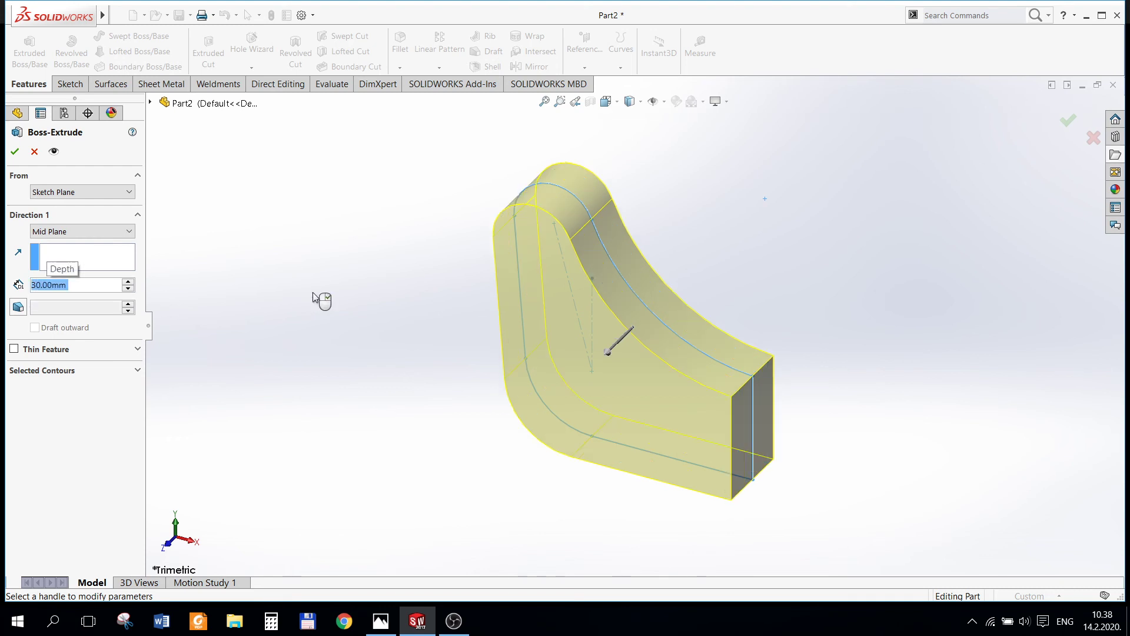
{"action": "left_click", "coordinate": [14, 152]}
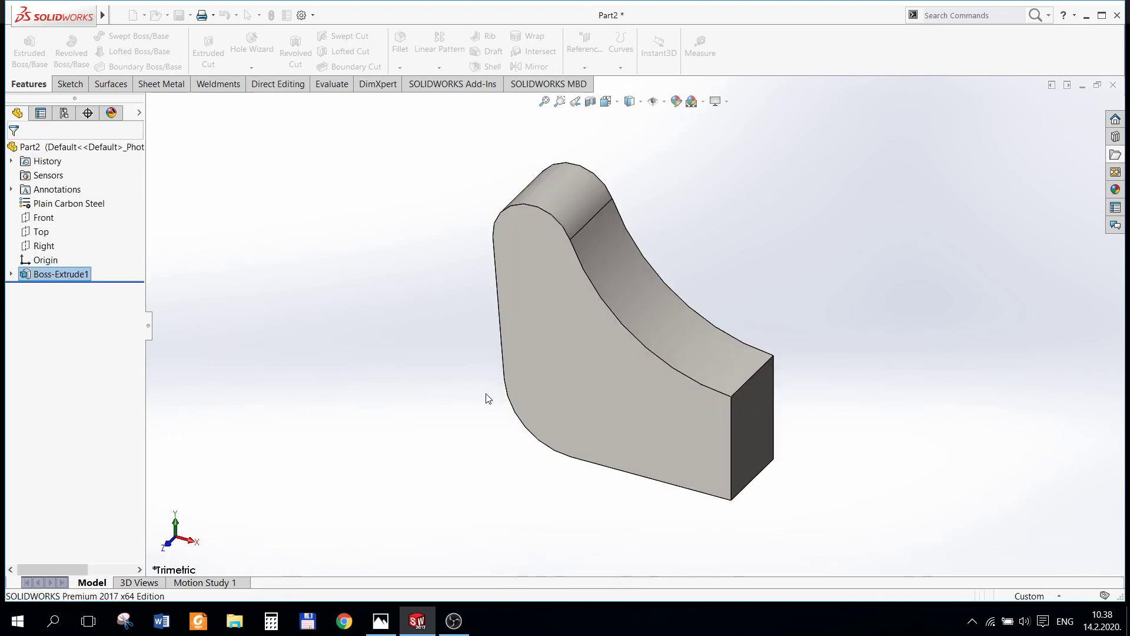
- Start a sketch on the bracket's front face and draw a circle near the lower-left corner
{"action": "right_click", "coordinate": [577, 408]}
{"action": "left_click", "coordinate": [607, 343]}
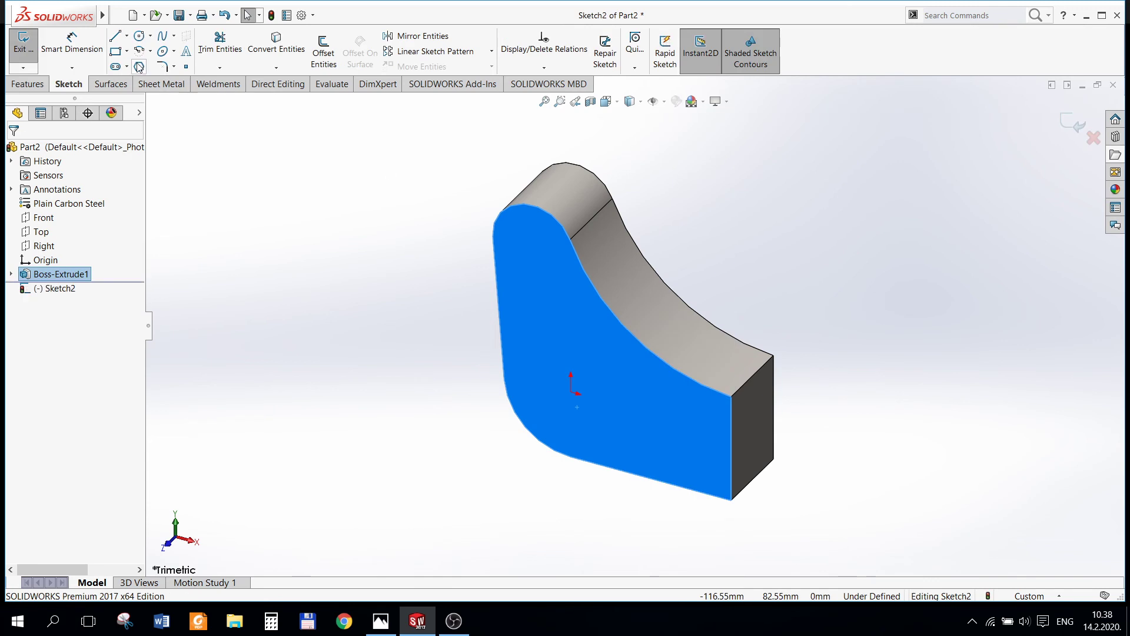
{"action": "left_click", "coordinate": [140, 36]}
{"action": "left_click", "coordinate": [593, 342]}
{"action": "left_click", "coordinate": [599, 368]}
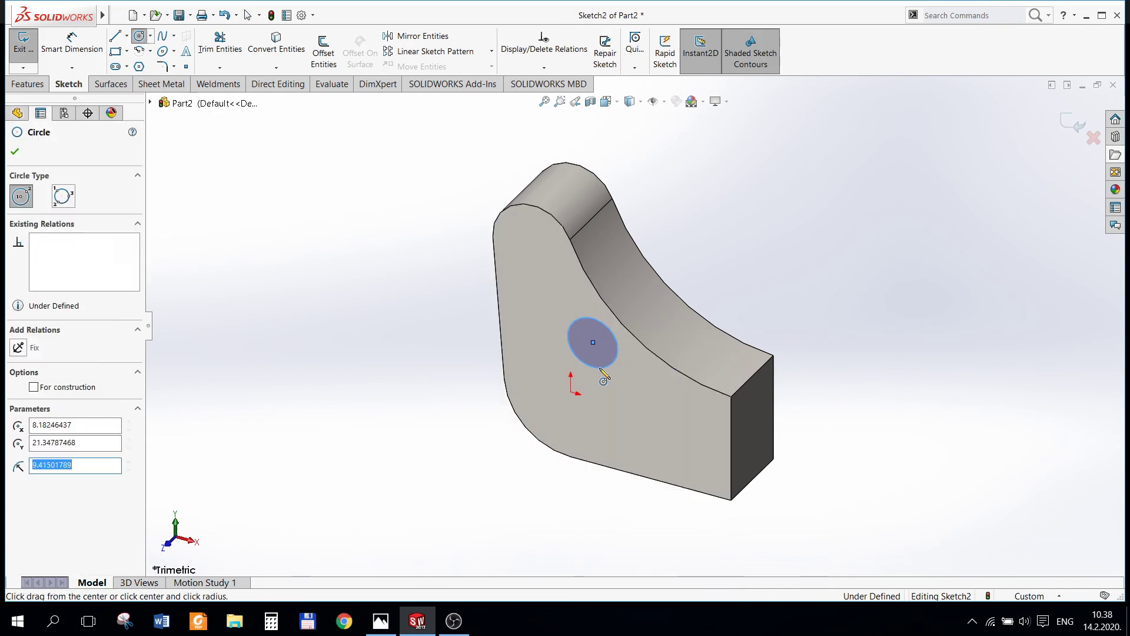
{"action": "key", "text": "Escape"}
{"action": "left_click", "coordinate": [532, 435]}
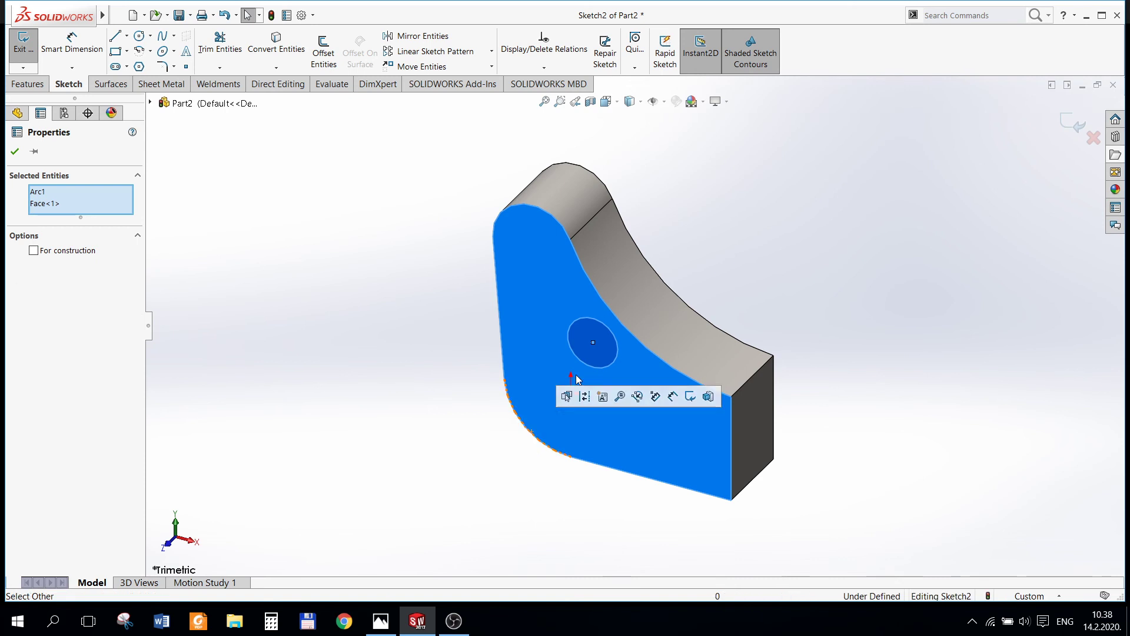
{"action": "key", "text": "Escape"}
- Make the circle concentric with the lower-left R25 rounded edge
{"action": "left_click", "coordinate": [589, 369]}
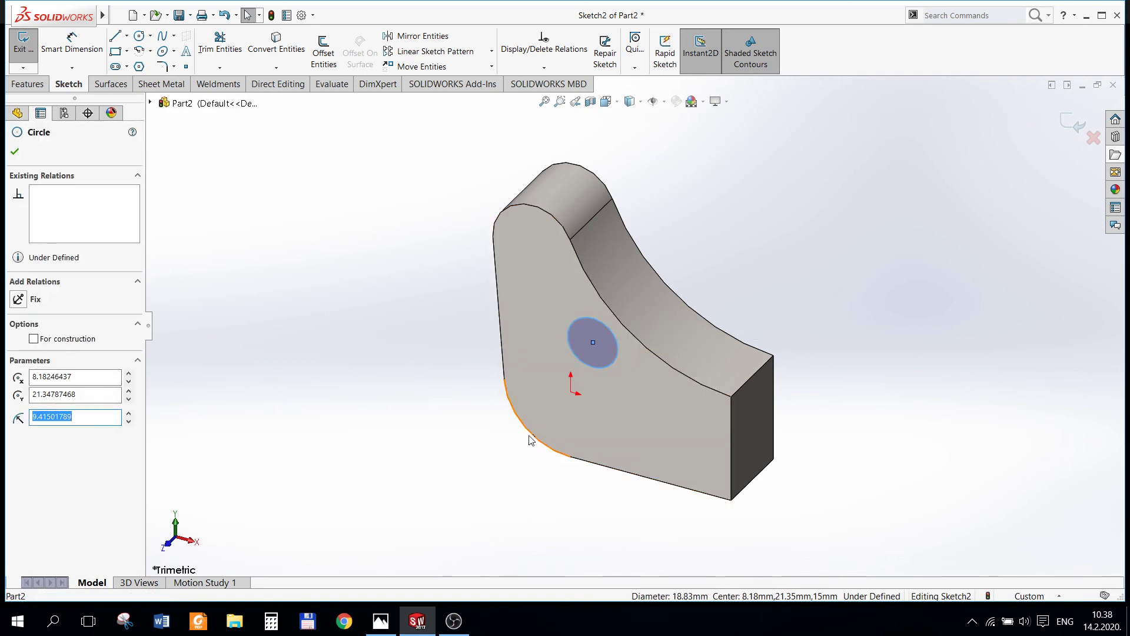
{"action": "left_click", "coordinate": [530, 433], "text": "ctrl"}
{"action": "left_click", "coordinate": [19, 395]}
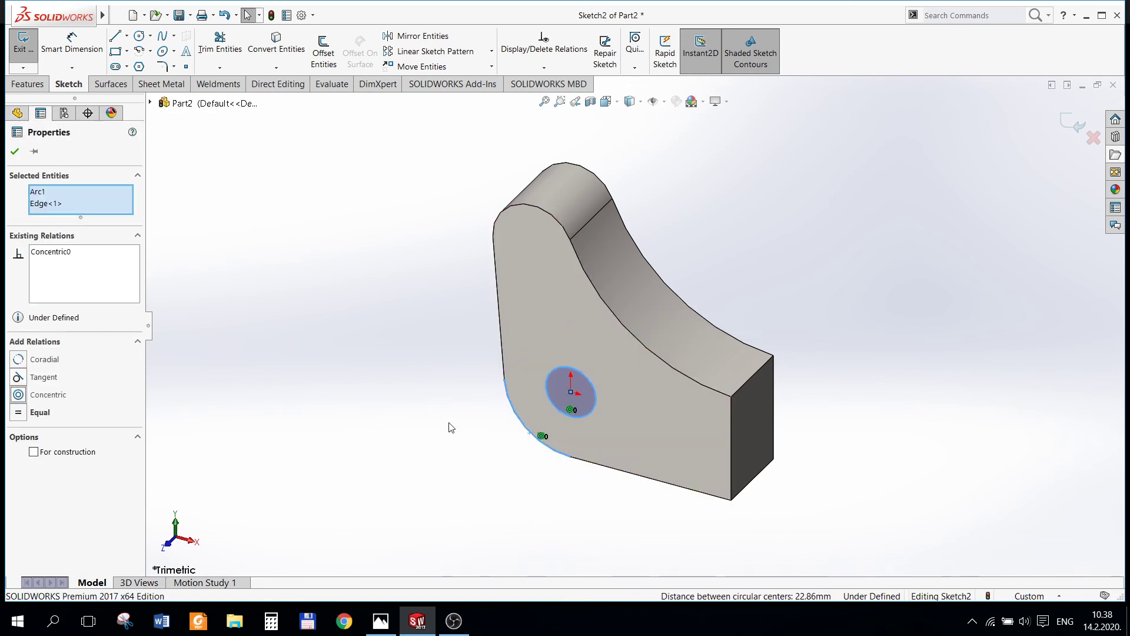
{"action": "left_click", "coordinate": [505, 524]}
{"action": "left_click", "coordinate": [376, 621]}
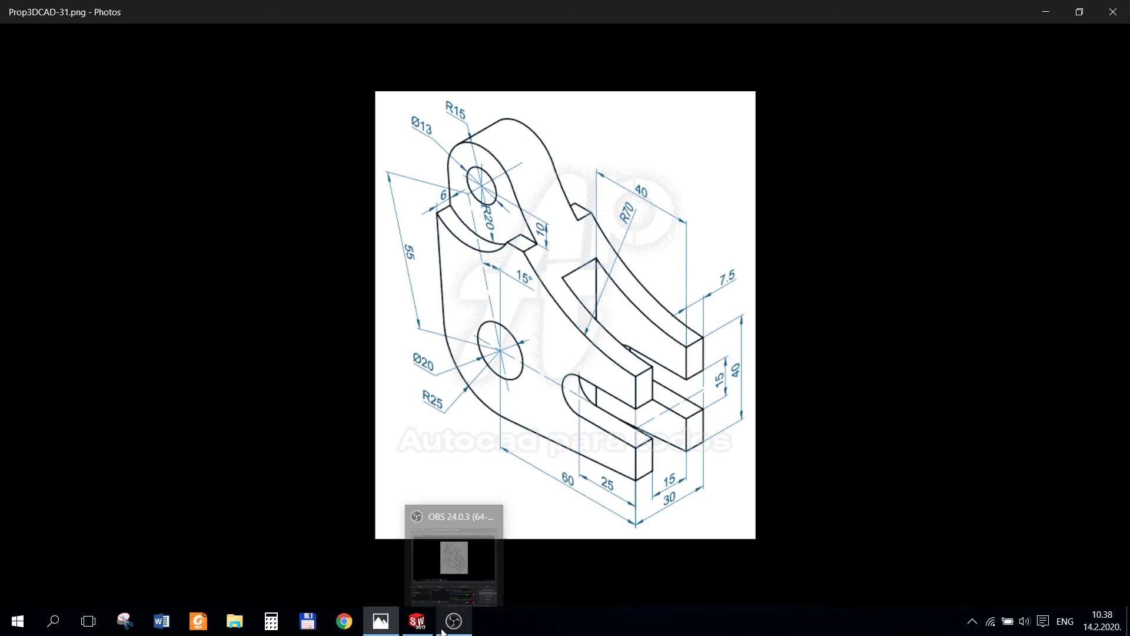
{"action": "left_click", "coordinate": [417, 621]}
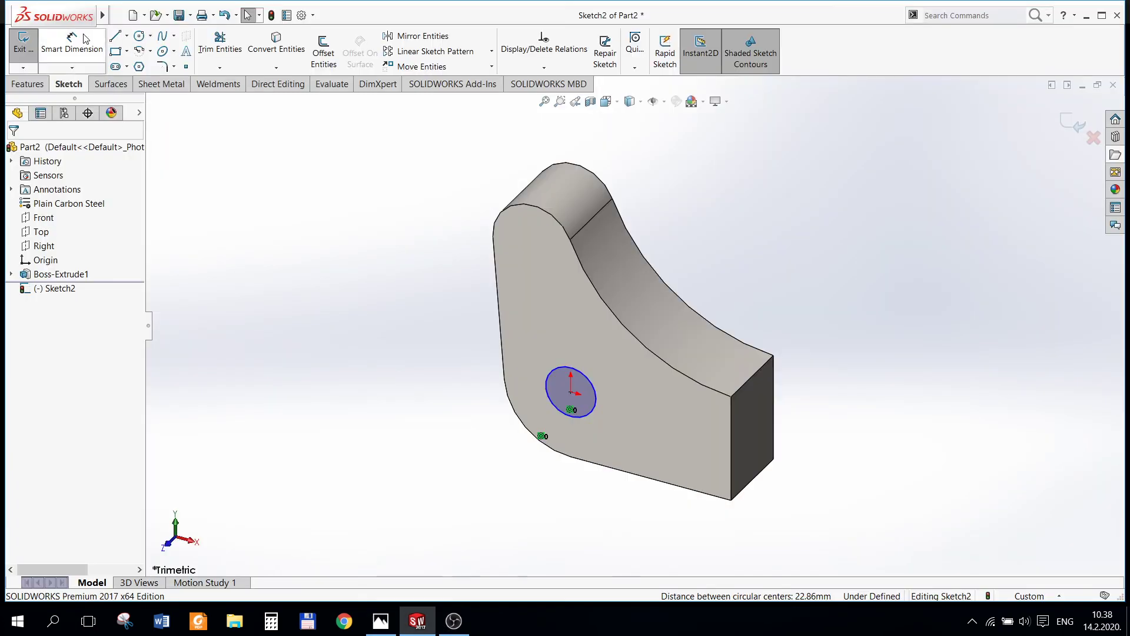
- Dimension the circle to a 20 mm diameter
{"action": "left_click", "coordinate": [72, 44]}
{"action": "left_click", "coordinate": [552, 378]}
{"action": "left_click", "coordinate": [538, 358]}
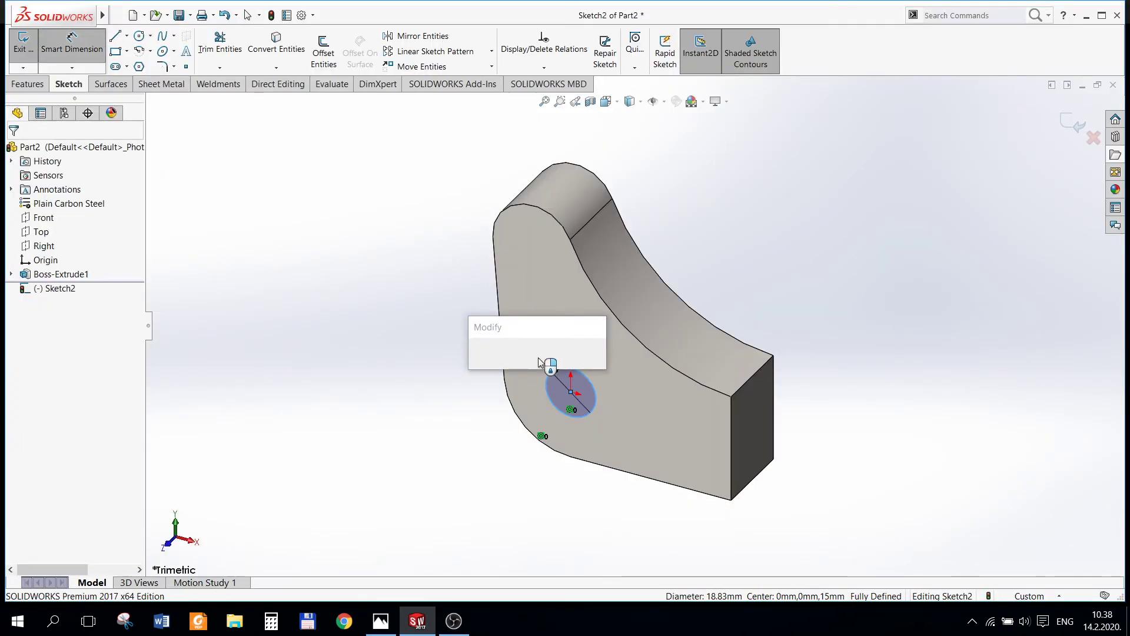
{"action": "type", "text": "20"}
{"action": "key", "text": "Return"}
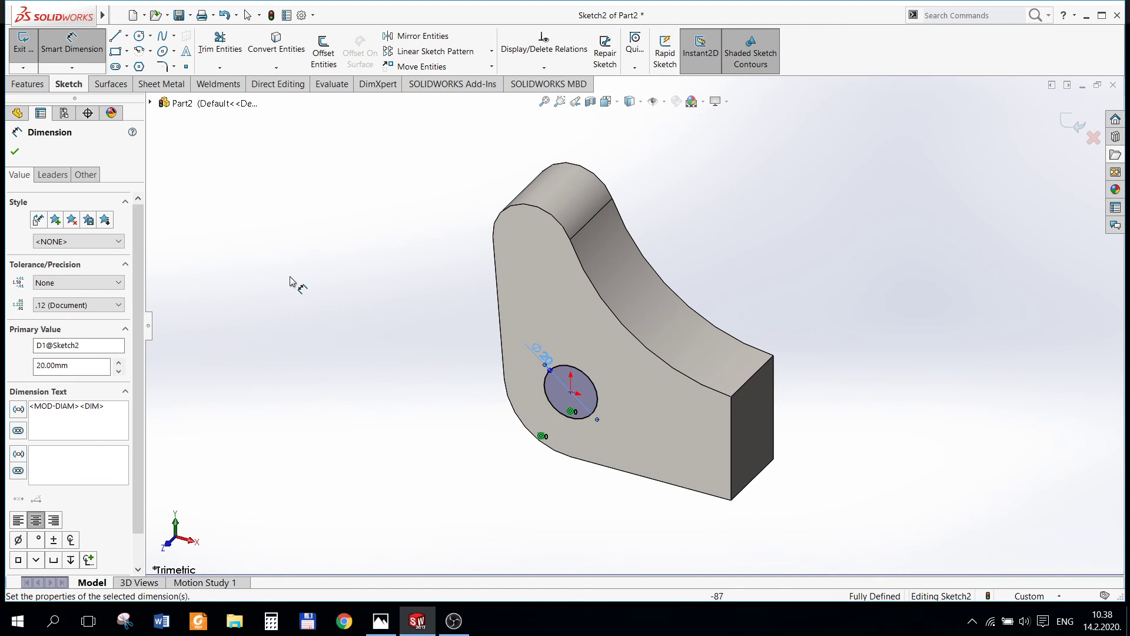
{"action": "left_click", "coordinate": [15, 152]}
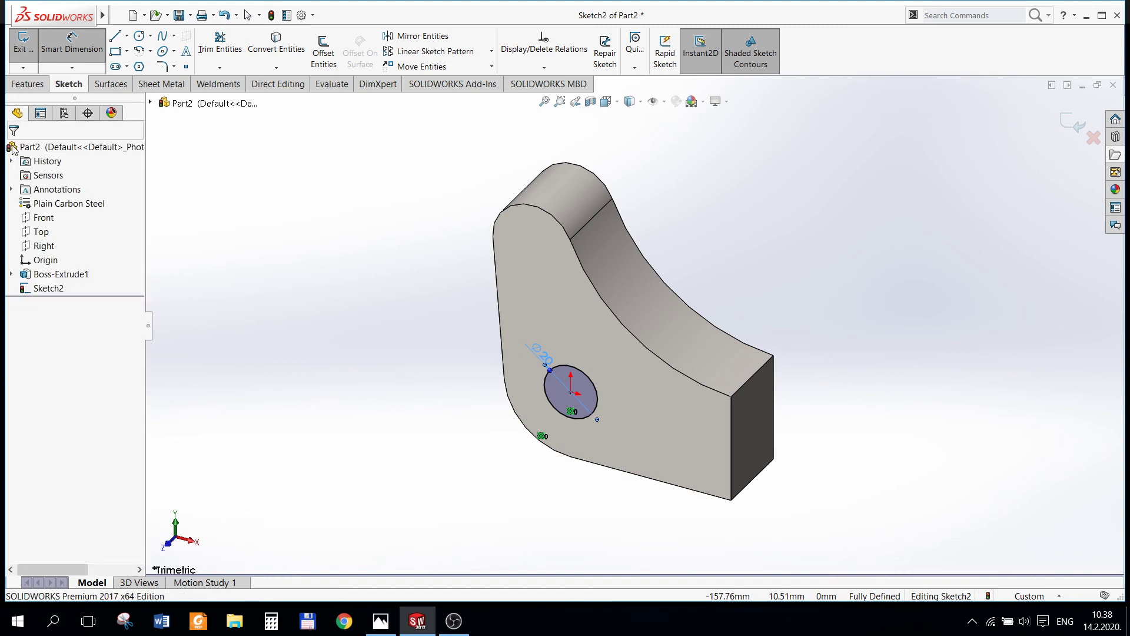
- Cut the Ø20 circle Through All as Cut-Extrude1
{"action": "left_click", "coordinate": [15, 86]}
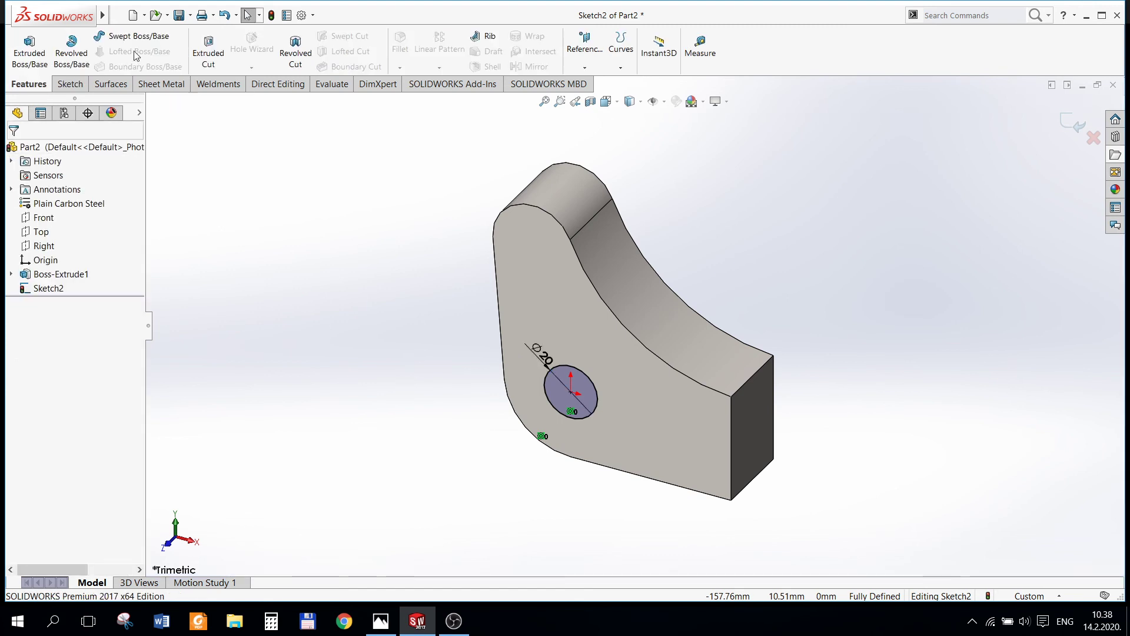
{"action": "left_click", "coordinate": [208, 52]}
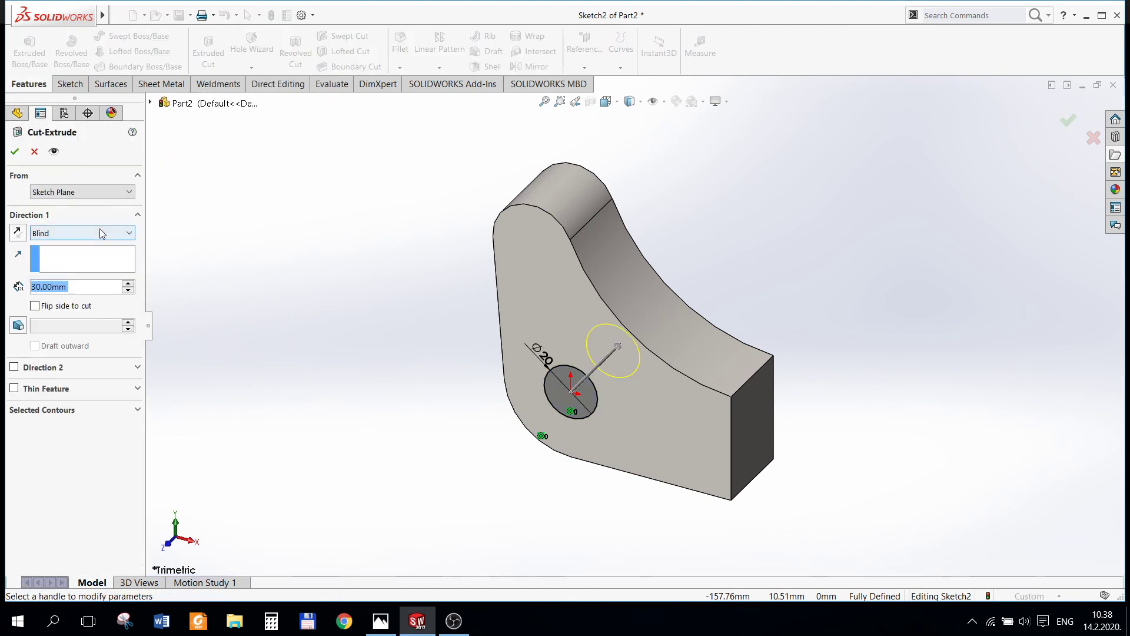
{"action": "left_click", "coordinate": [100, 233]}
{"action": "left_click", "coordinate": [81, 253]}
{"action": "left_click", "coordinate": [14, 151]}
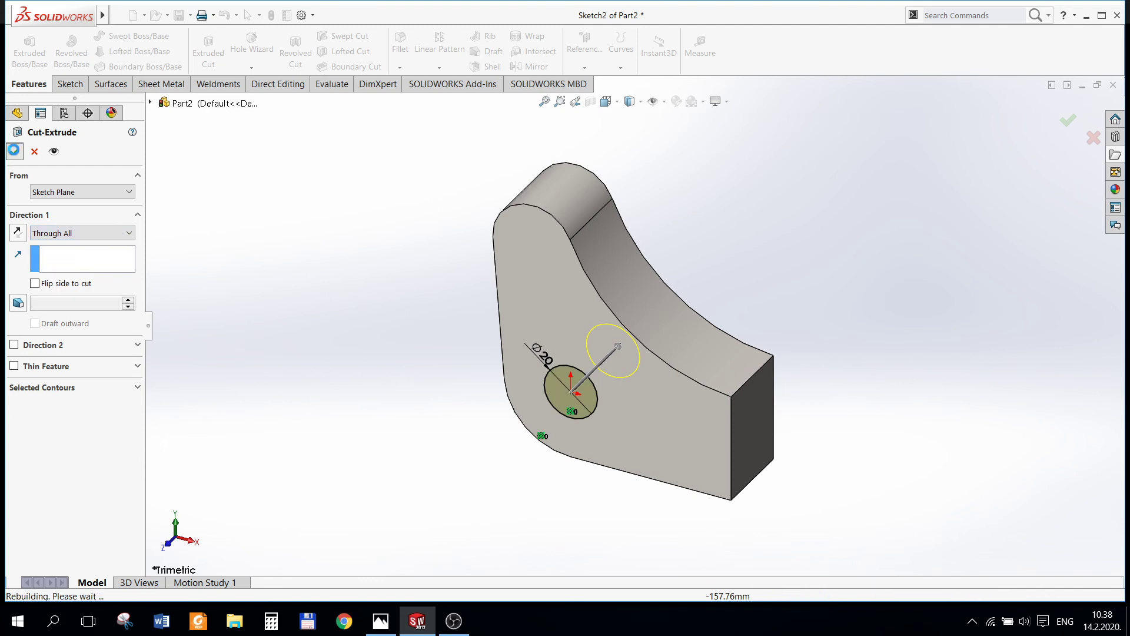
{"action": "right_click", "coordinate": [519, 246]}
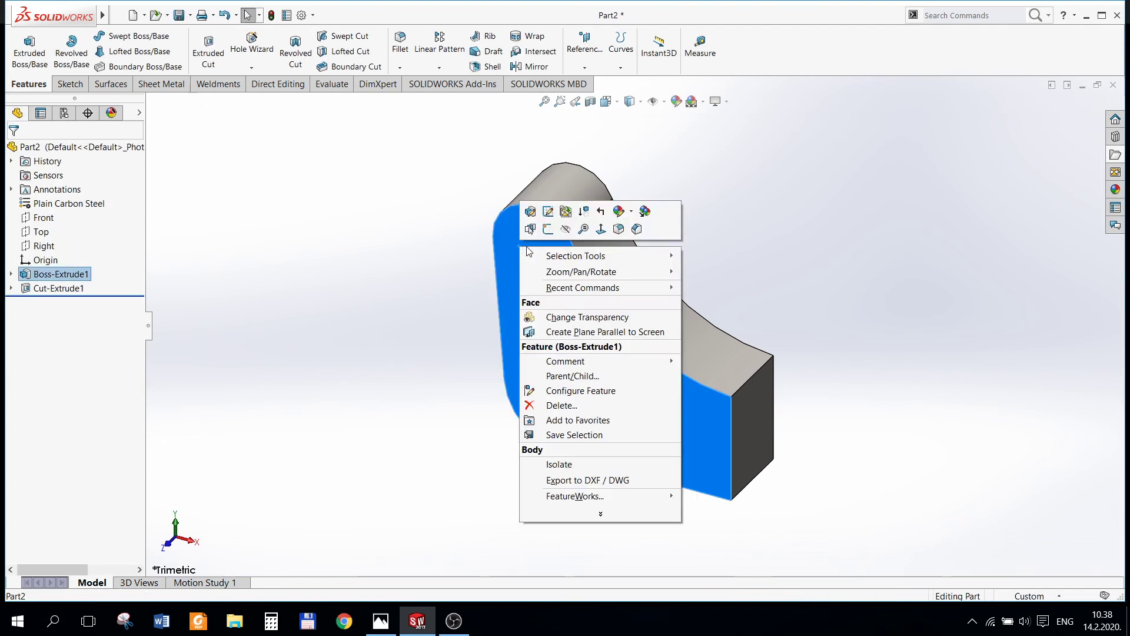
- Sketch a circle on the front face concentric with the top rounded end
{"action": "left_click", "coordinate": [547, 229]}
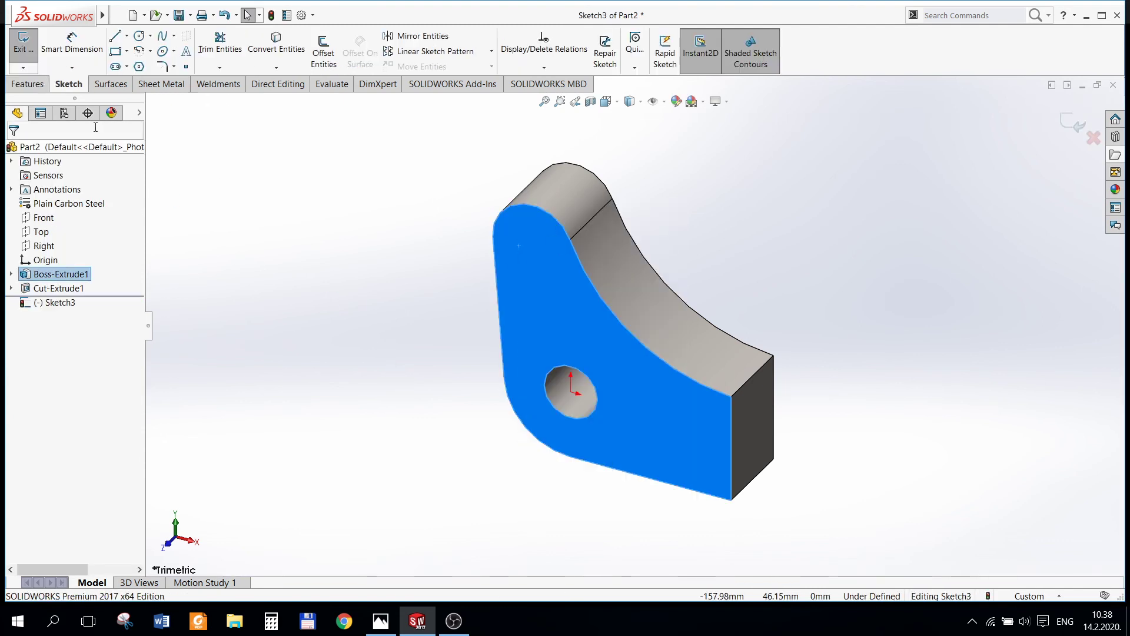
{"action": "left_click", "coordinate": [139, 41]}
{"action": "left_click", "coordinate": [531, 266]}
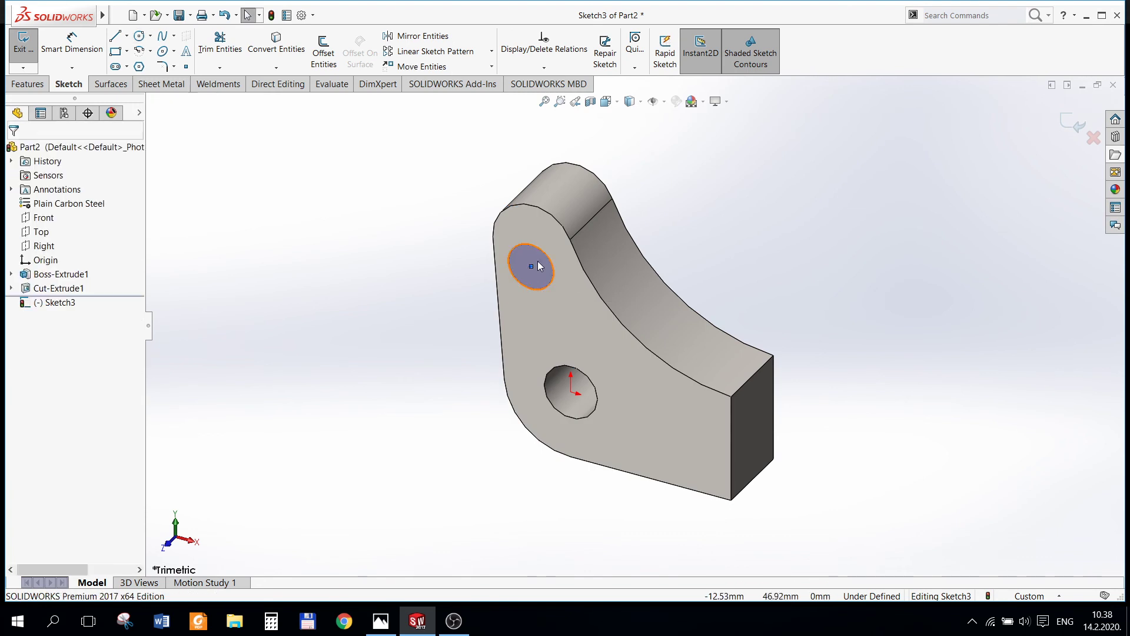
{"action": "left_click", "coordinate": [538, 249]}
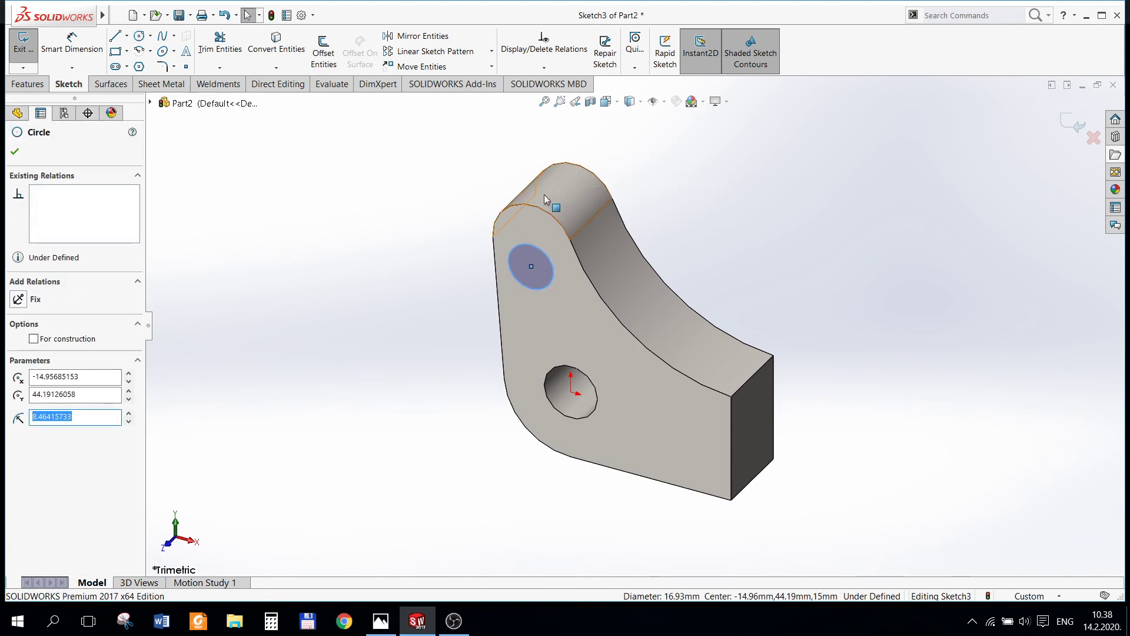
{"action": "left_click", "coordinate": [560, 226], "text": "ctrl"}
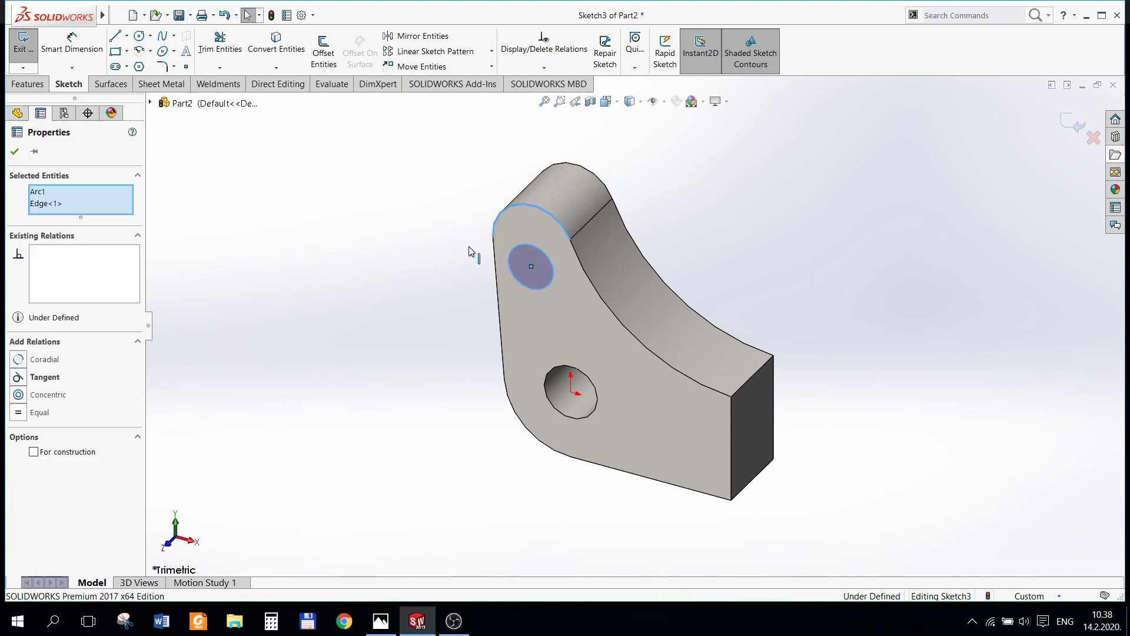
{"action": "left_click", "coordinate": [18, 395]}
{"action": "left_click", "coordinate": [381, 621]}
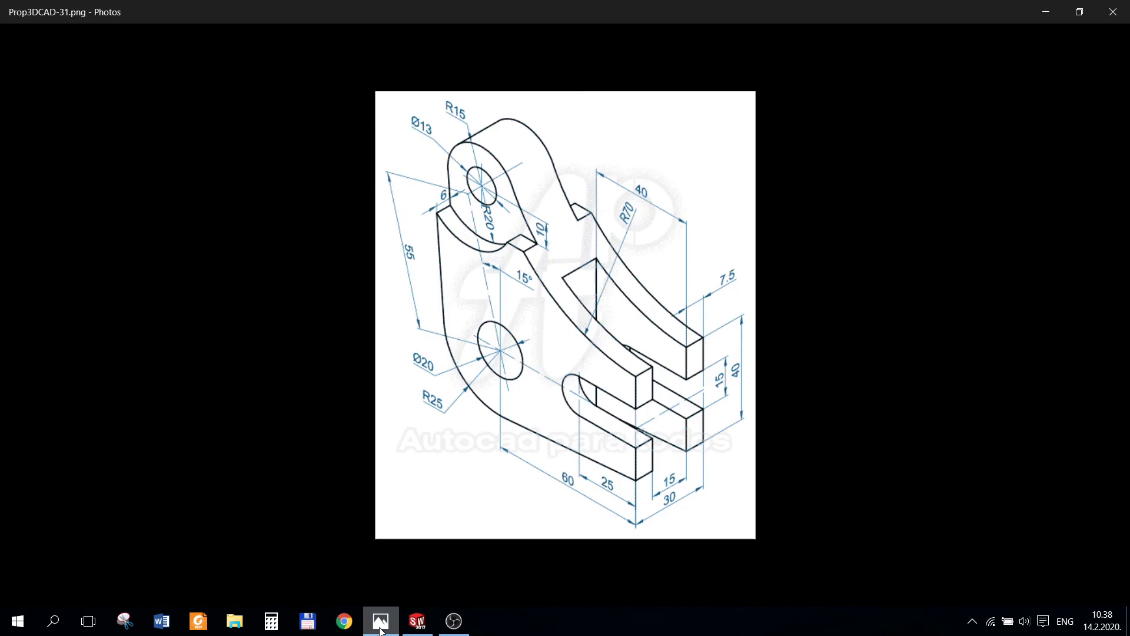
{"action": "left_click", "coordinate": [417, 623]}
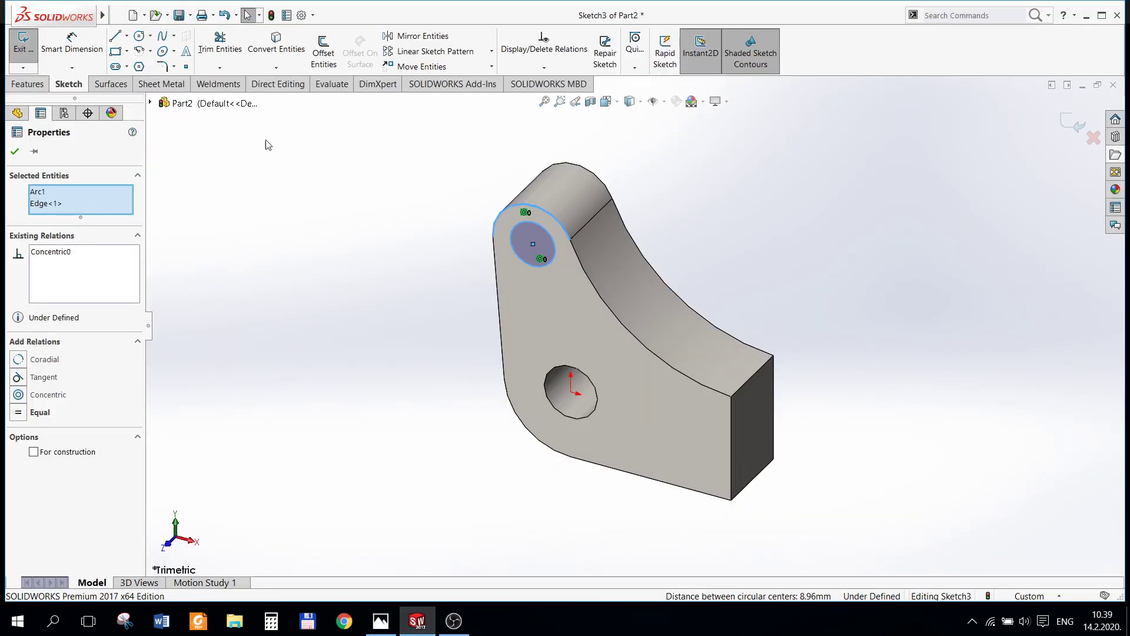
- Dismiss the invalid-geometry warning, delete the 6.54 dimension, and re-dimension the top circle's diameter
{"action": "left_click", "coordinate": [72, 45]}
{"action": "left_click", "coordinate": [461, 175]}
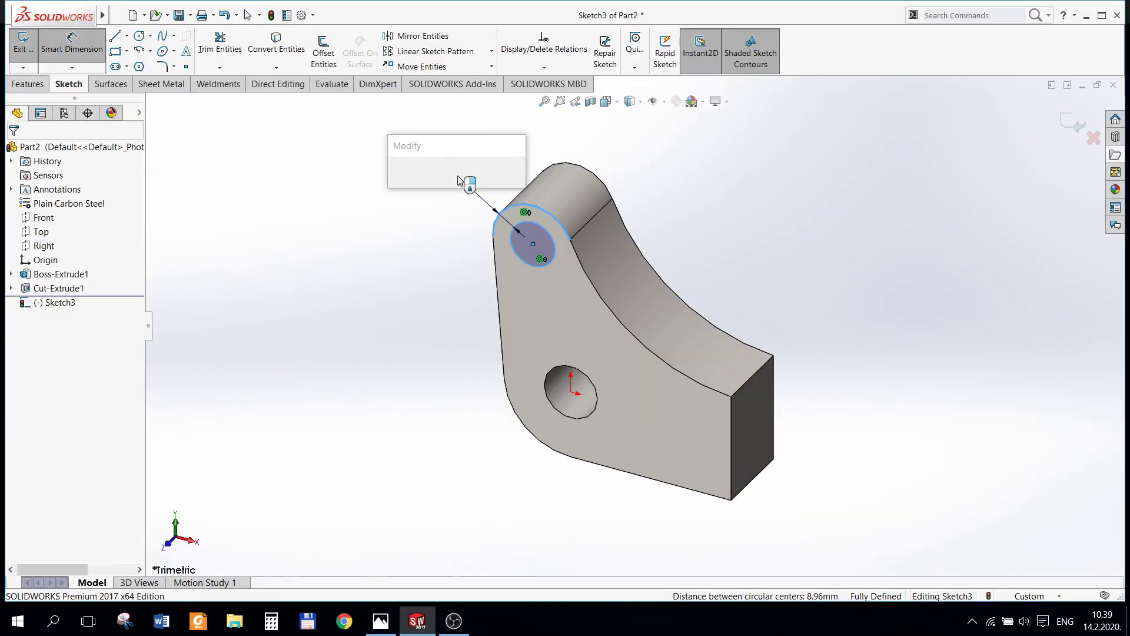
{"action": "type", "text": "15"}
{"action": "key", "text": "Return"}
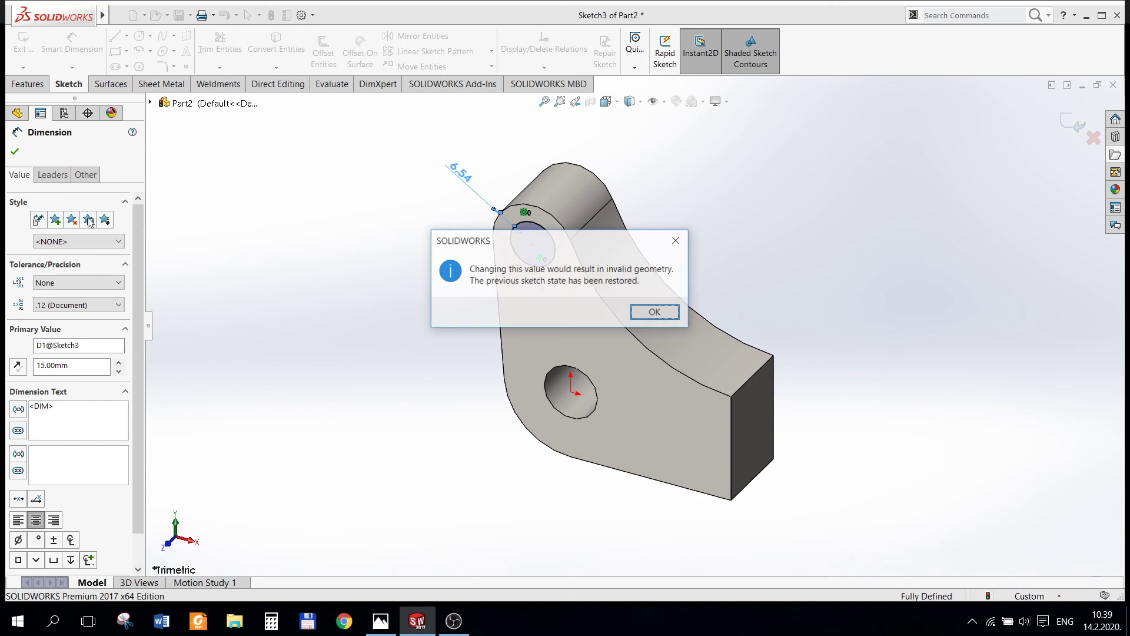
{"action": "left_click", "coordinate": [656, 312]}
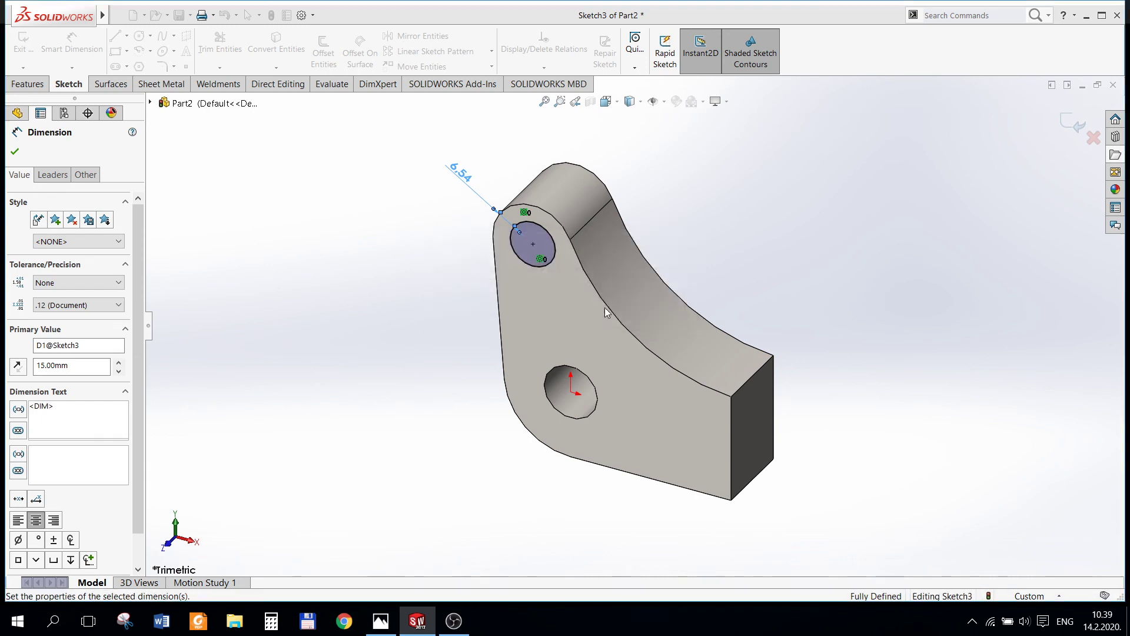
{"action": "left_click", "coordinate": [472, 193]}
{"action": "key", "text": "Delete"}
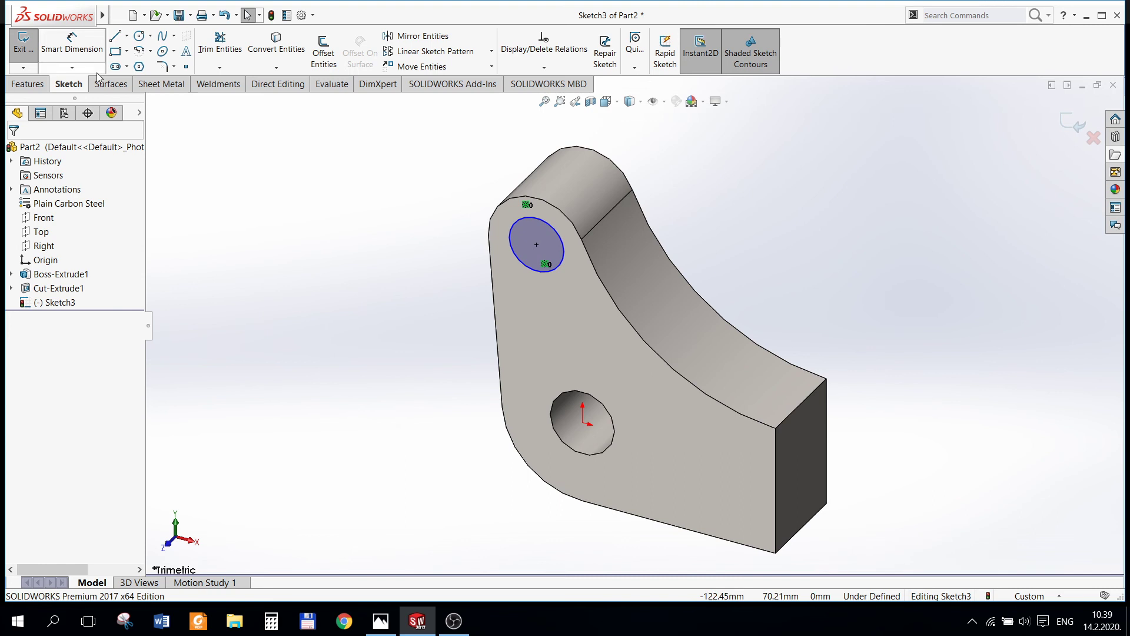
{"action": "left_click", "coordinate": [71, 42]}
{"action": "left_click", "coordinate": [517, 230]}
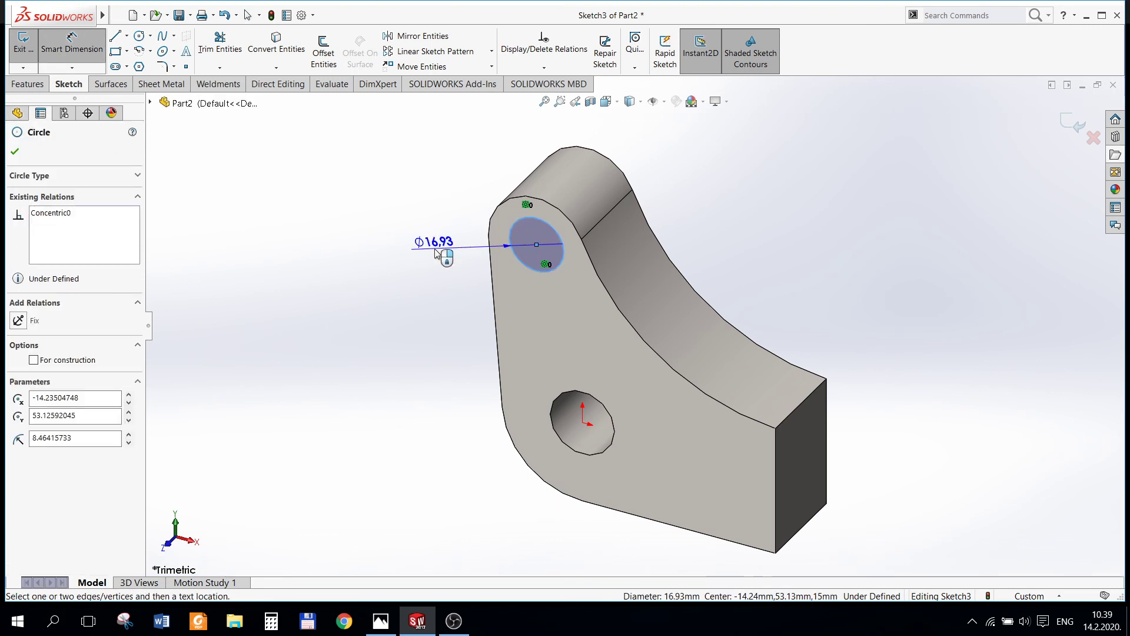
{"action": "left_click", "coordinate": [439, 250]}
- Set the upper circle's diameter to 15 mm
{"action": "type", "text": "15"}
{"action": "key", "text": "Return"}
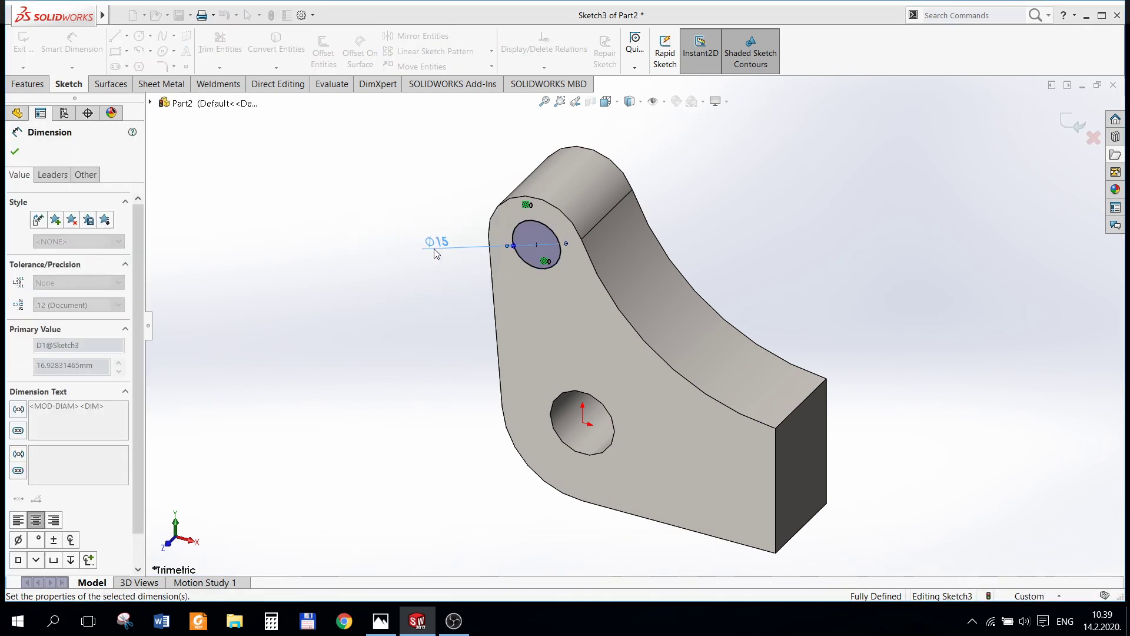
{"action": "left_click", "coordinate": [15, 152]}
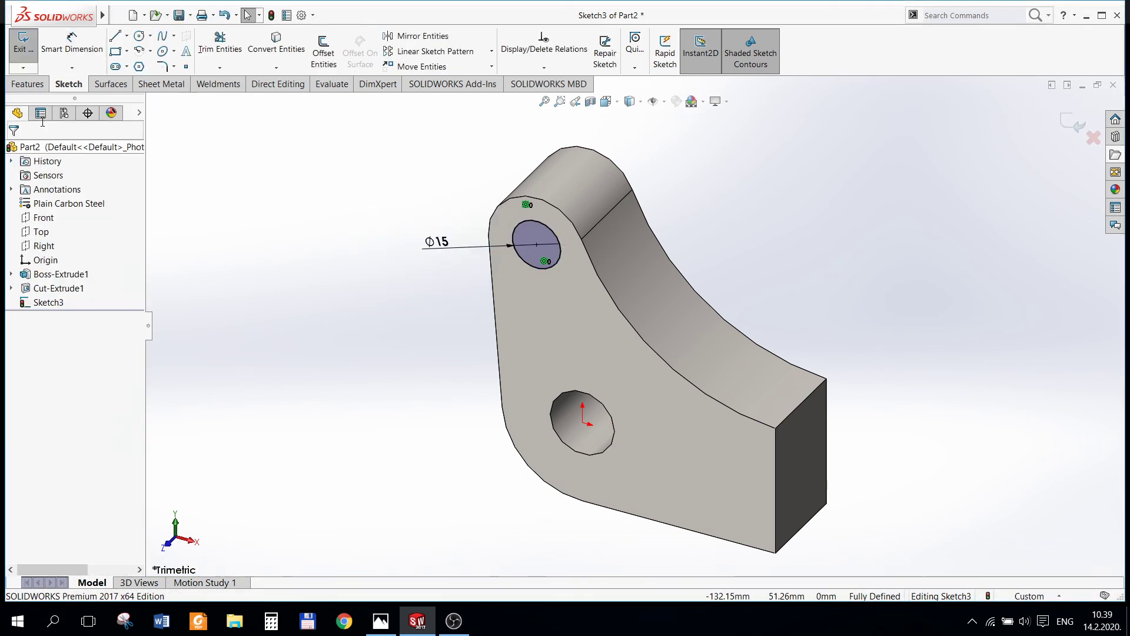
- Cut the Ø15 circle Through All as Cut-Extrude2
{"action": "left_click", "coordinate": [27, 84]}
{"action": "left_click", "coordinate": [209, 52]}
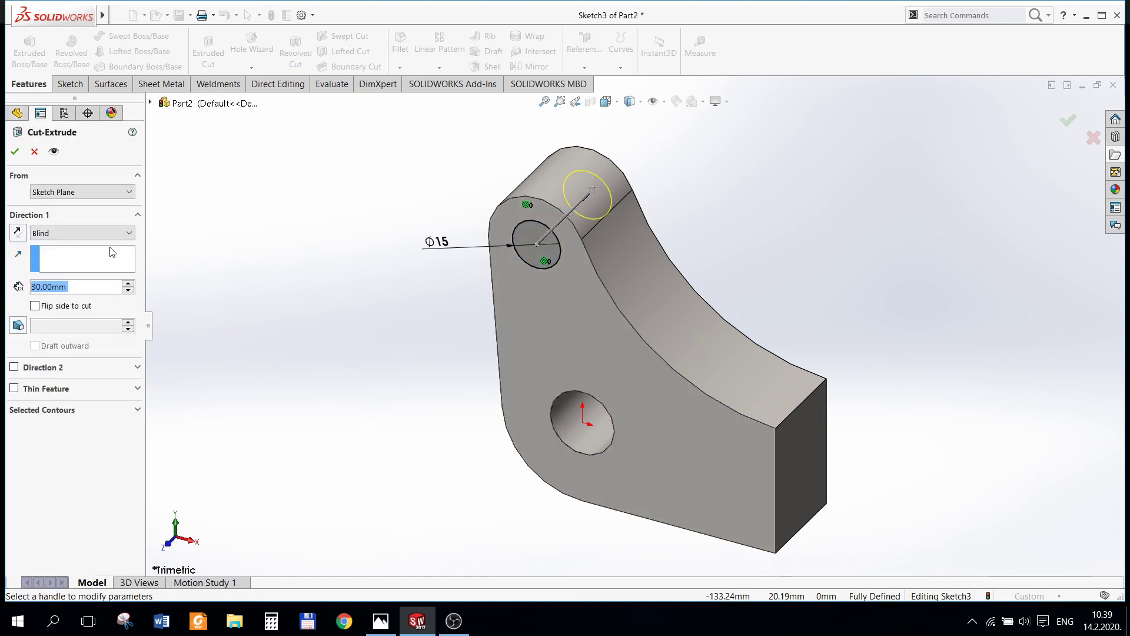
{"action": "left_click", "coordinate": [88, 233]}
{"action": "left_click", "coordinate": [59, 248]}
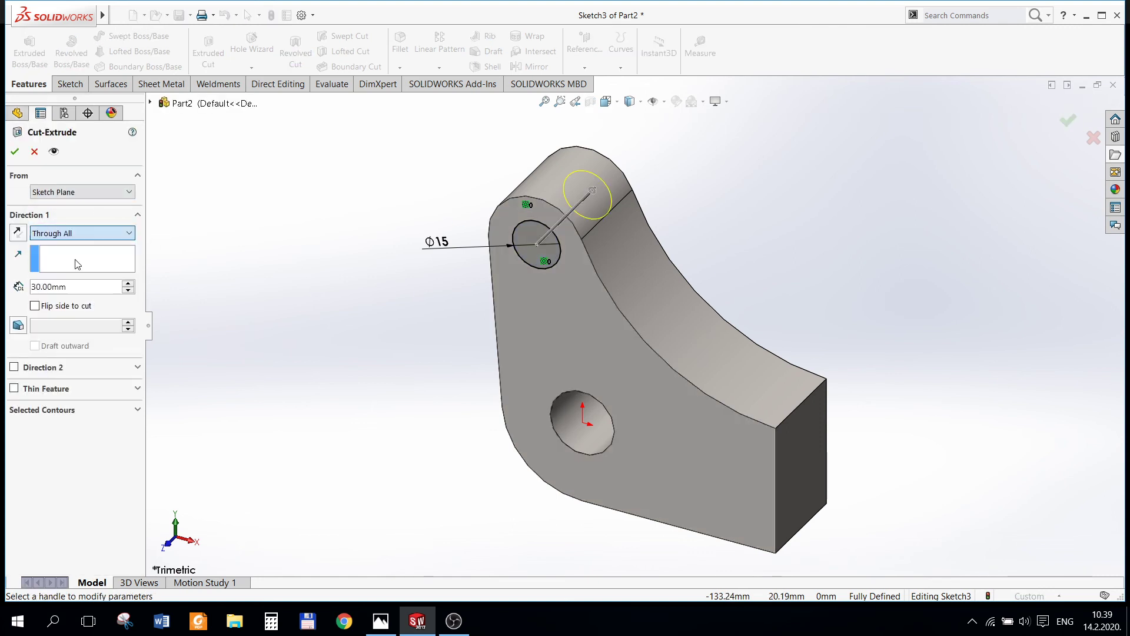
{"action": "left_click", "coordinate": [14, 152]}
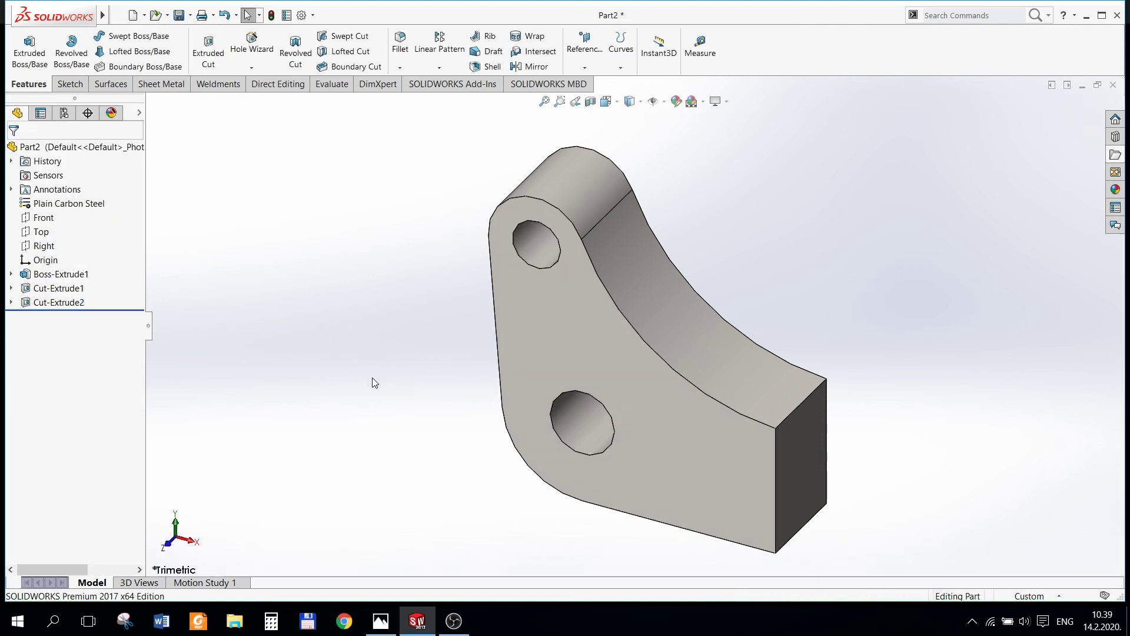
{"action": "scroll", "coordinate": [769, 528], "scroll_direction": "down", "scroll_amount": 2}
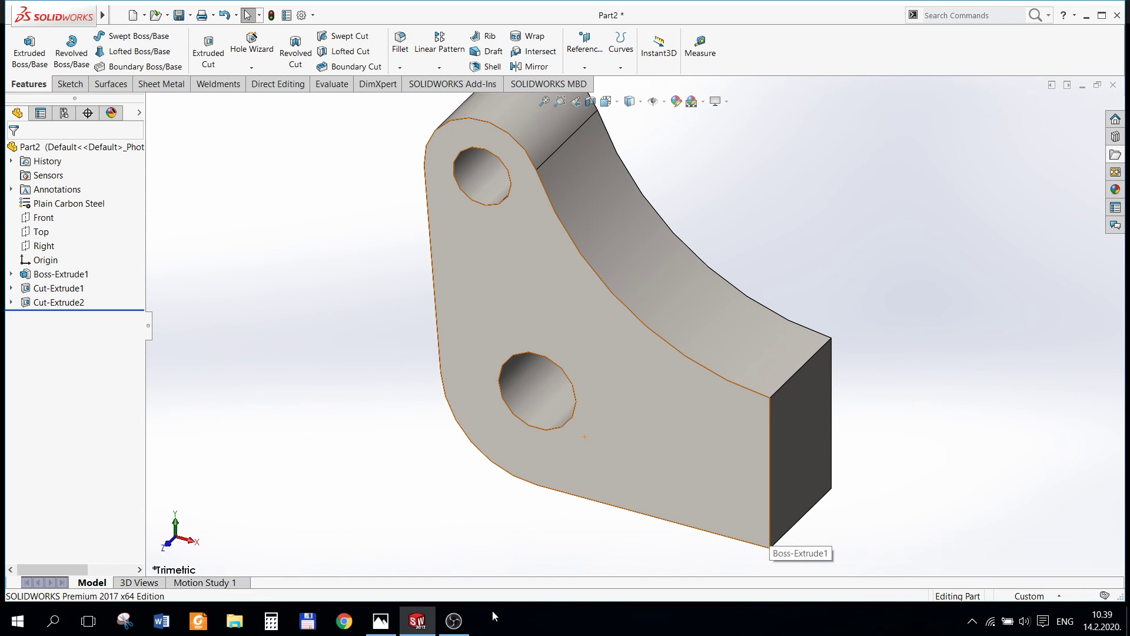
{"action": "right_click", "coordinate": [712, 463]}
- Start a new sketch on the front face with a small circle right of the lower hole
{"action": "left_click", "coordinate": [742, 342]}
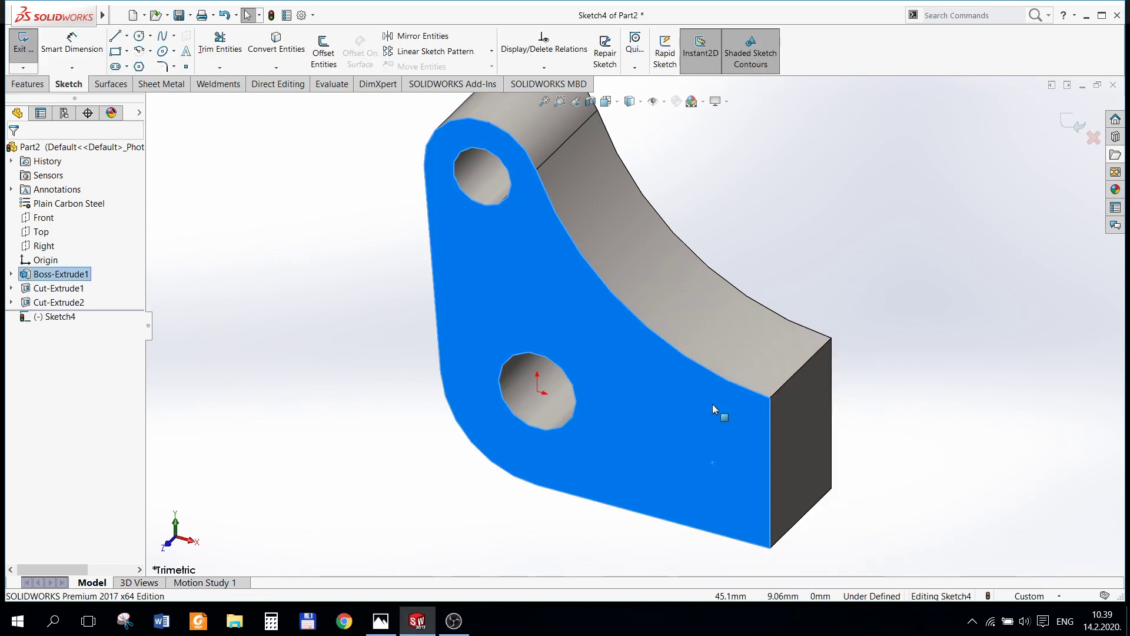
{"action": "left_click", "coordinate": [139, 37]}
{"action": "left_click", "coordinate": [647, 405]}
{"action": "key", "text": "Escape"}
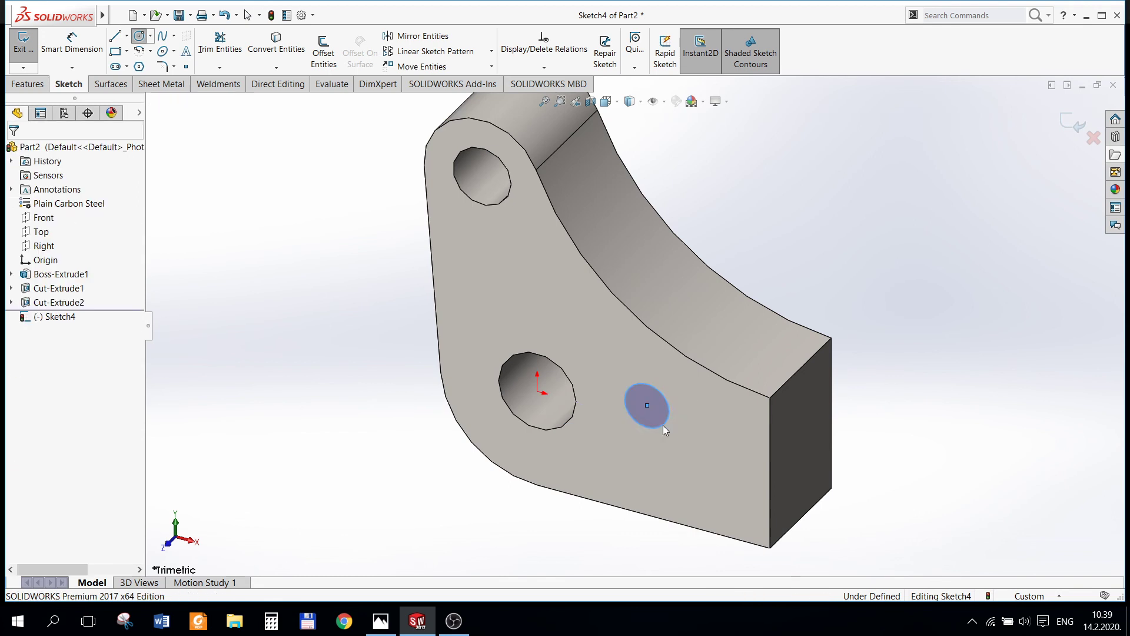
- View the sketch Normal To and align the circle centre horizontally with the origin
{"action": "left_click", "coordinate": [645, 408]}
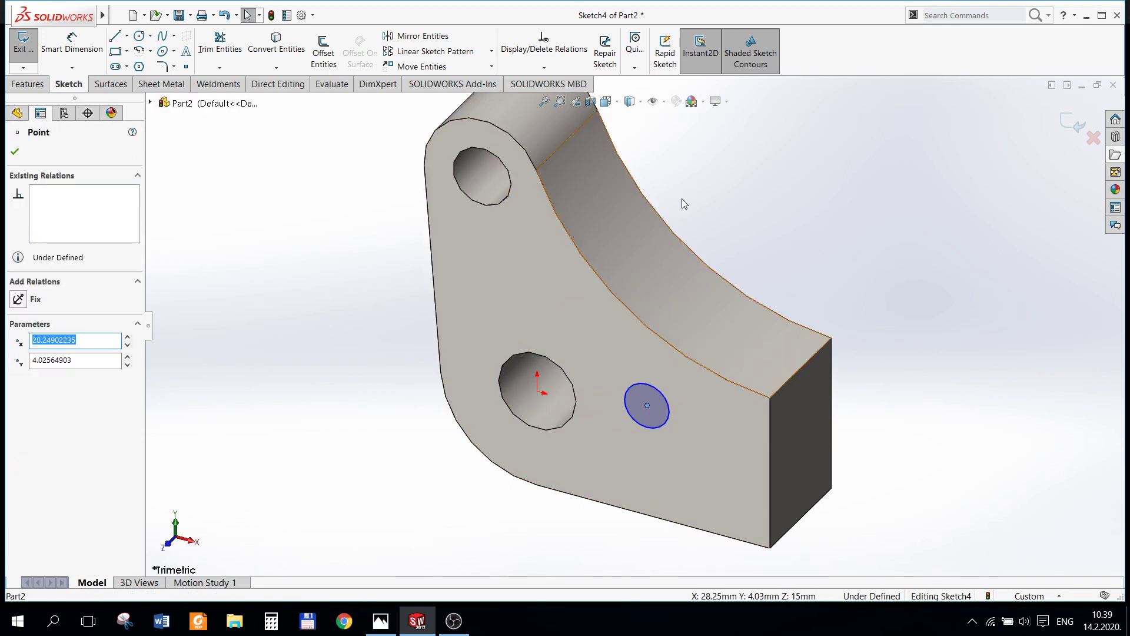
{"action": "left_click", "coordinate": [606, 101]}
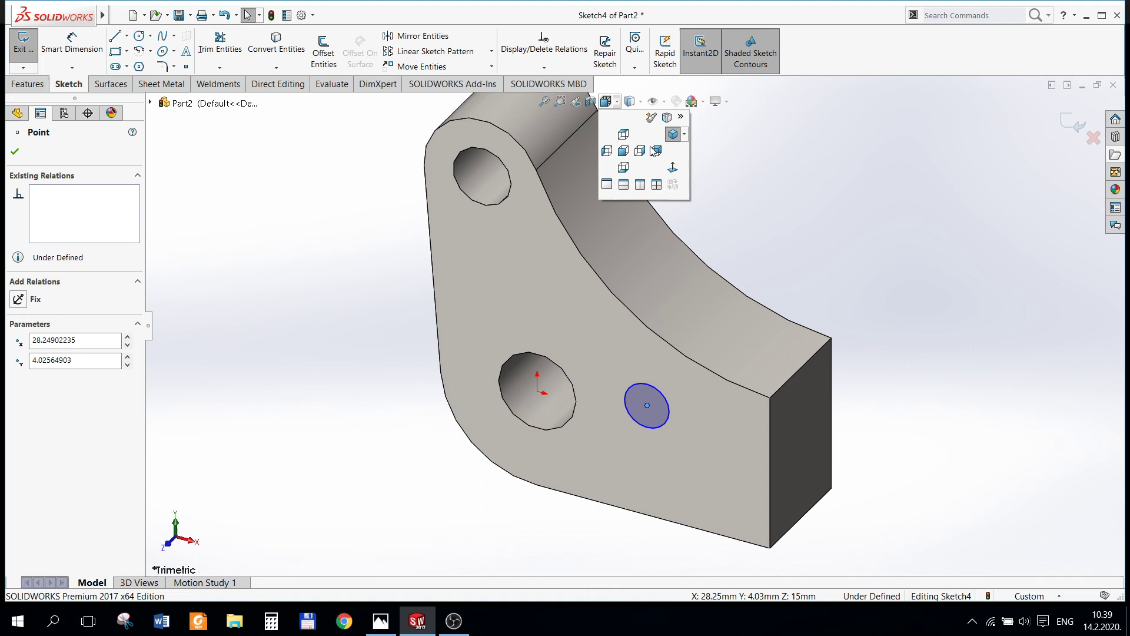
{"action": "left_click", "coordinate": [673, 168]}
{"action": "left_click", "coordinate": [564, 423], "text": "ctrl"}
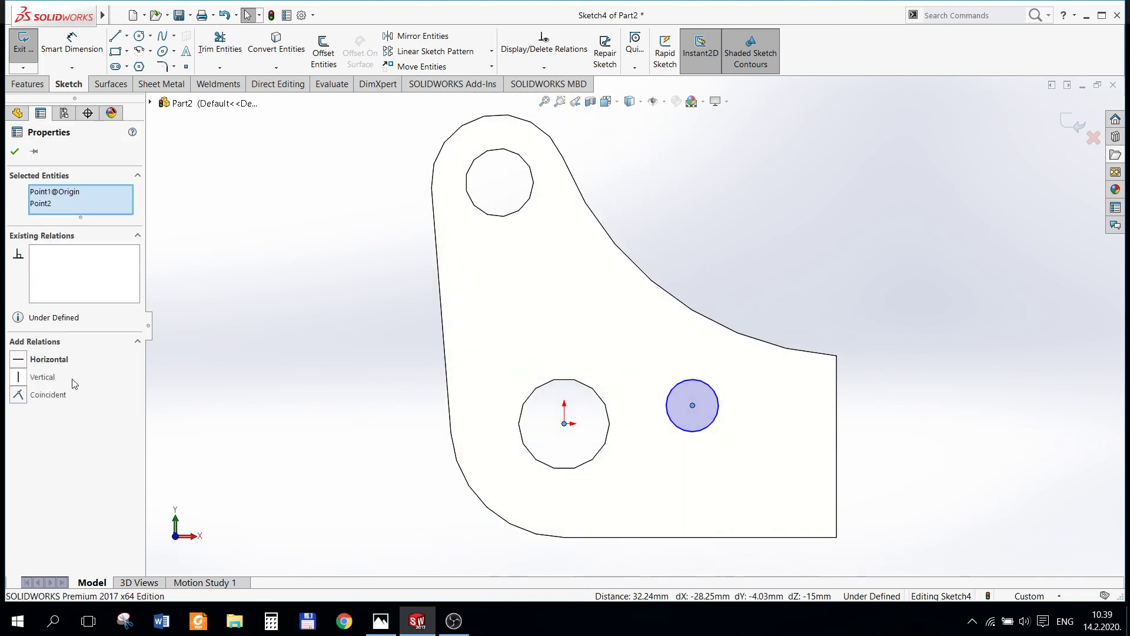
{"action": "left_click", "coordinate": [17, 361]}
- Add a diameter dimension to the small circle, checking the reference drawing
{"action": "left_click", "coordinate": [71, 44]}
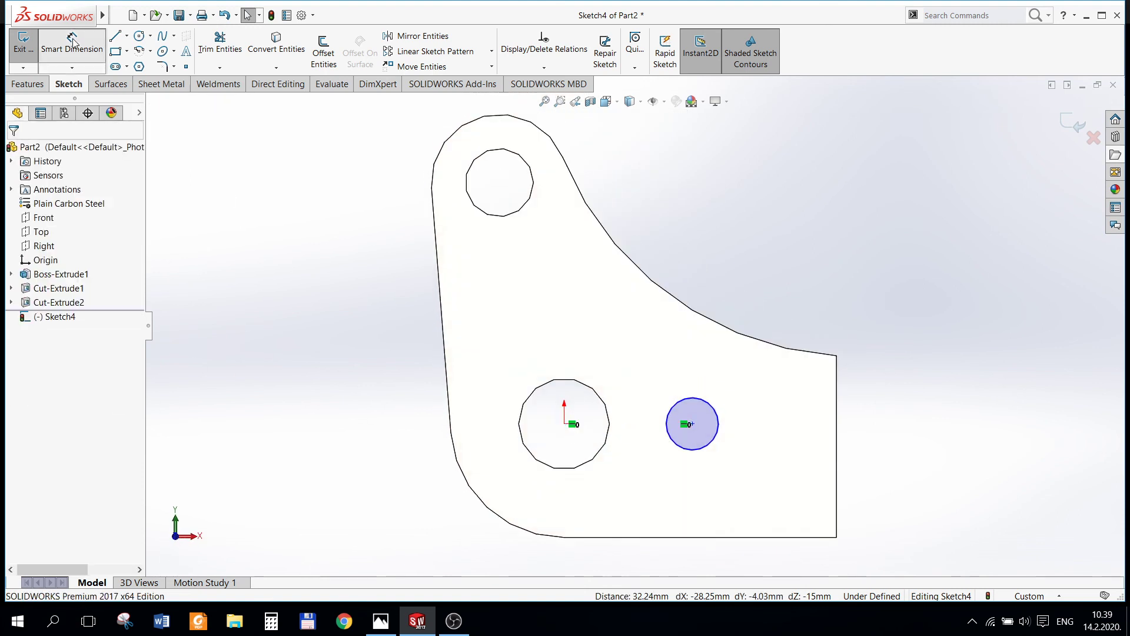
{"action": "left_click", "coordinate": [694, 458]}
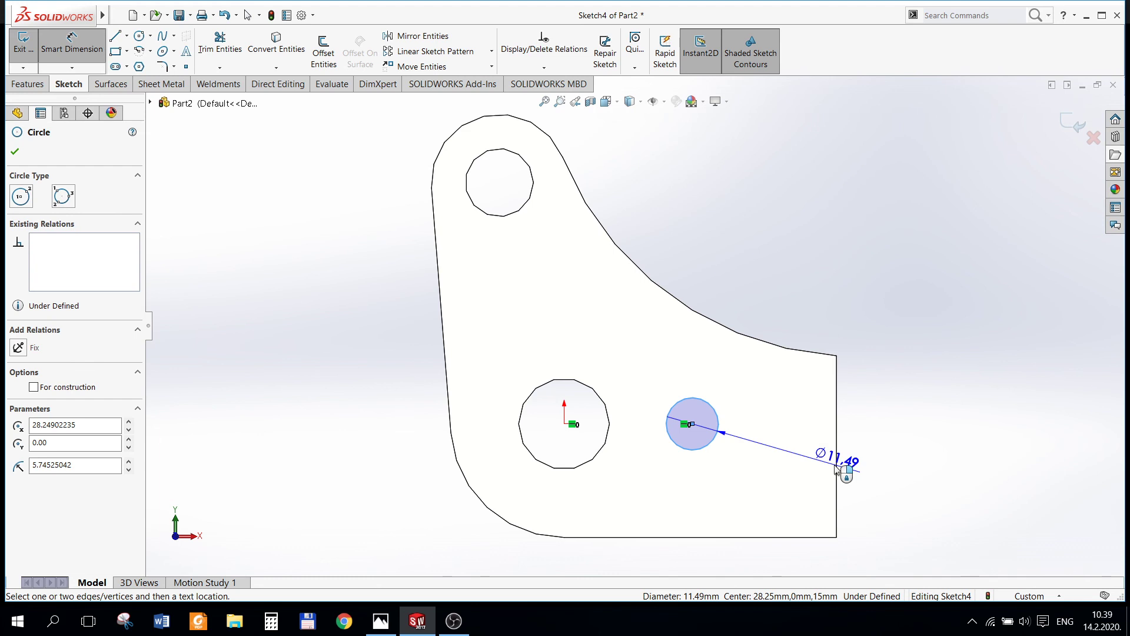
{"action": "left_click", "coordinate": [783, 450]}
{"action": "key", "text": "Return"}
{"action": "key", "text": "Escape"}
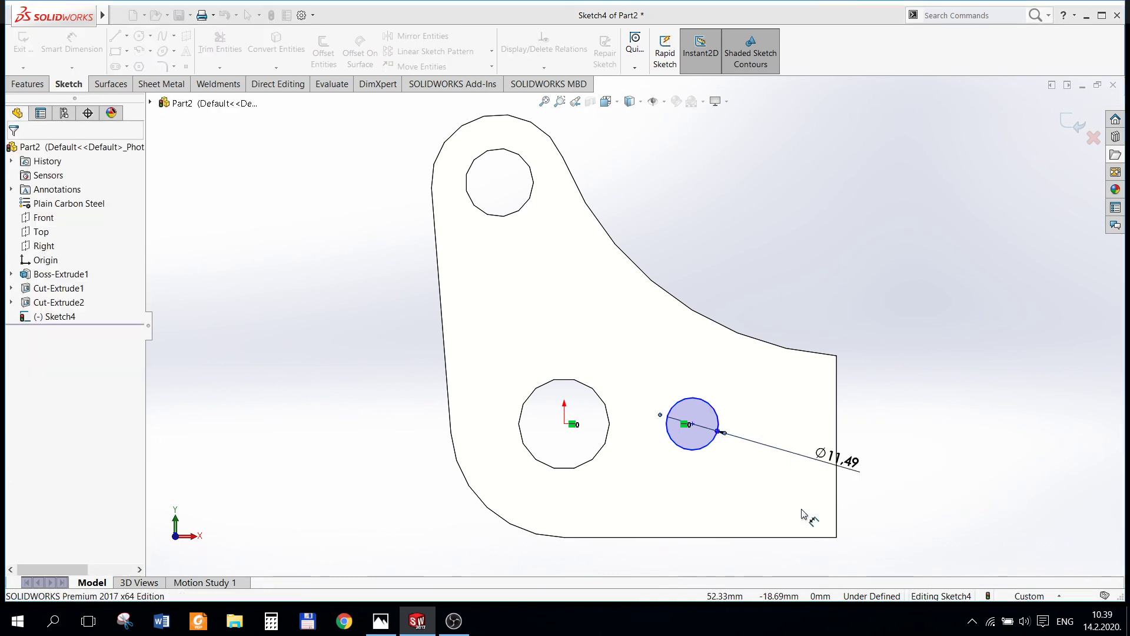
{"action": "left_click", "coordinate": [380, 624]}
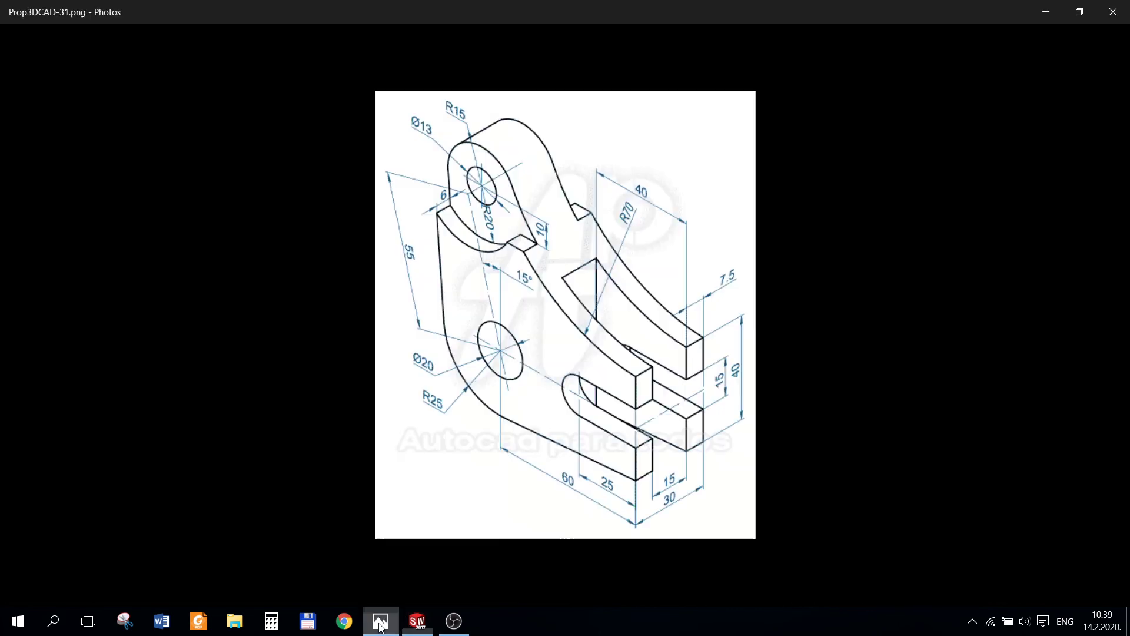
{"action": "left_click", "coordinate": [417, 624]}
{"action": "type", "text": "15"}
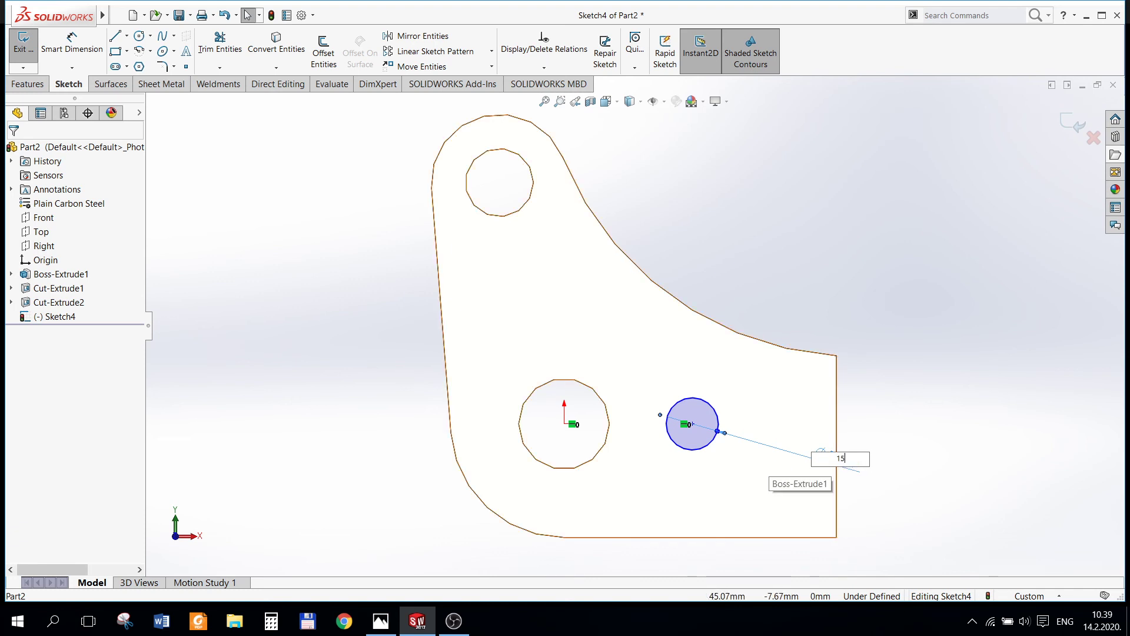
- Confirm the circle's 15 mm diameter against the reference drawing
{"action": "key", "text": "Return"}
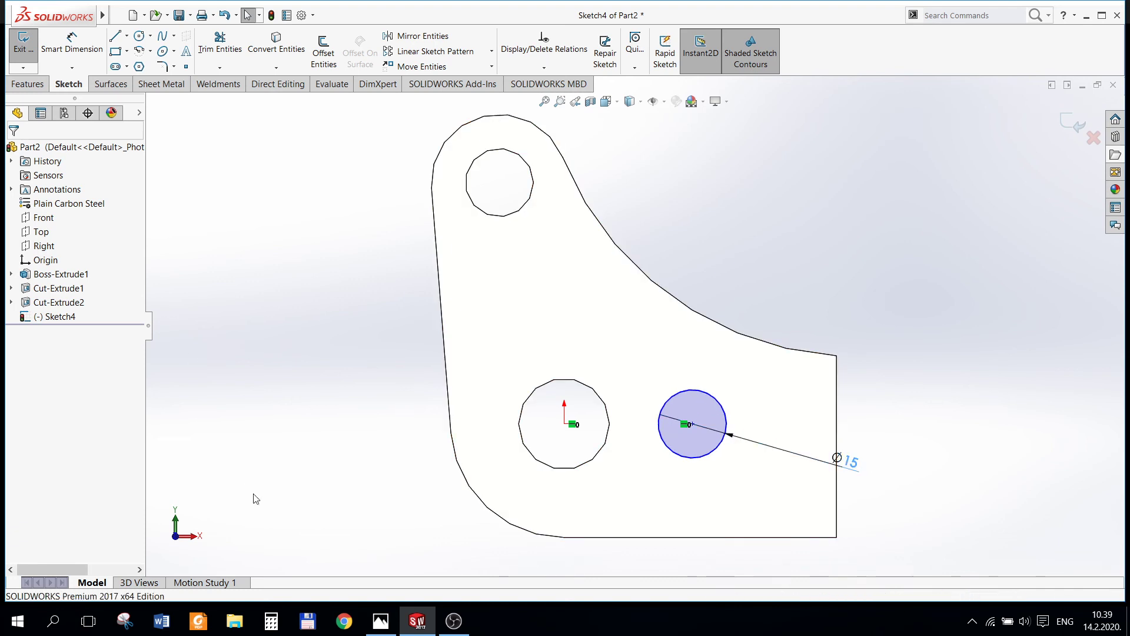
{"action": "left_click", "coordinate": [391, 621]}
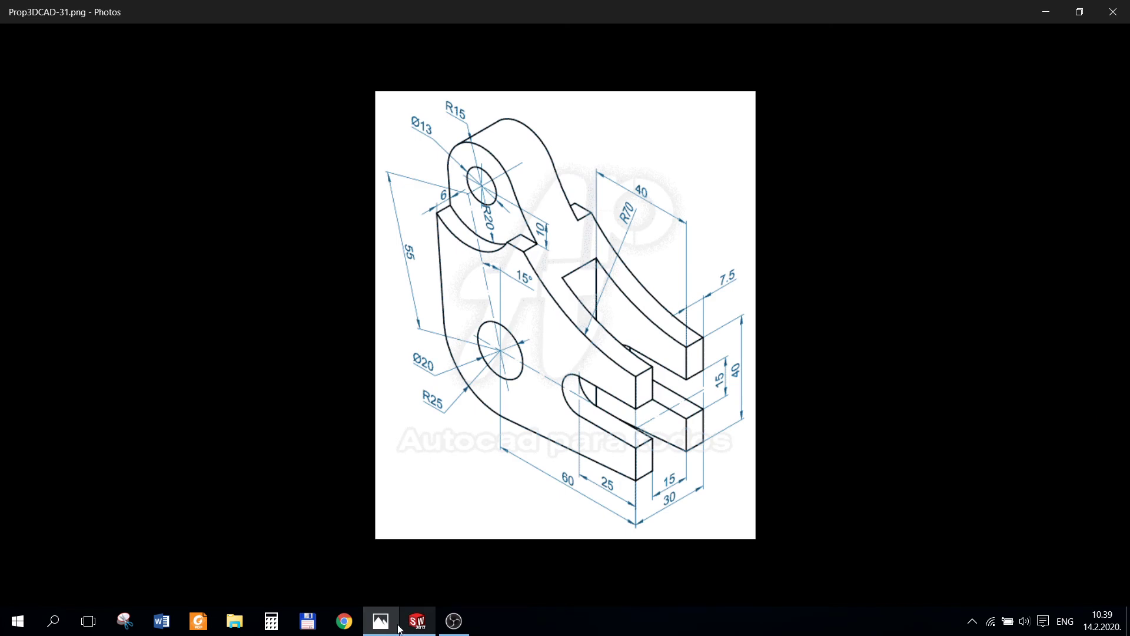
{"action": "left_click", "coordinate": [417, 621]}
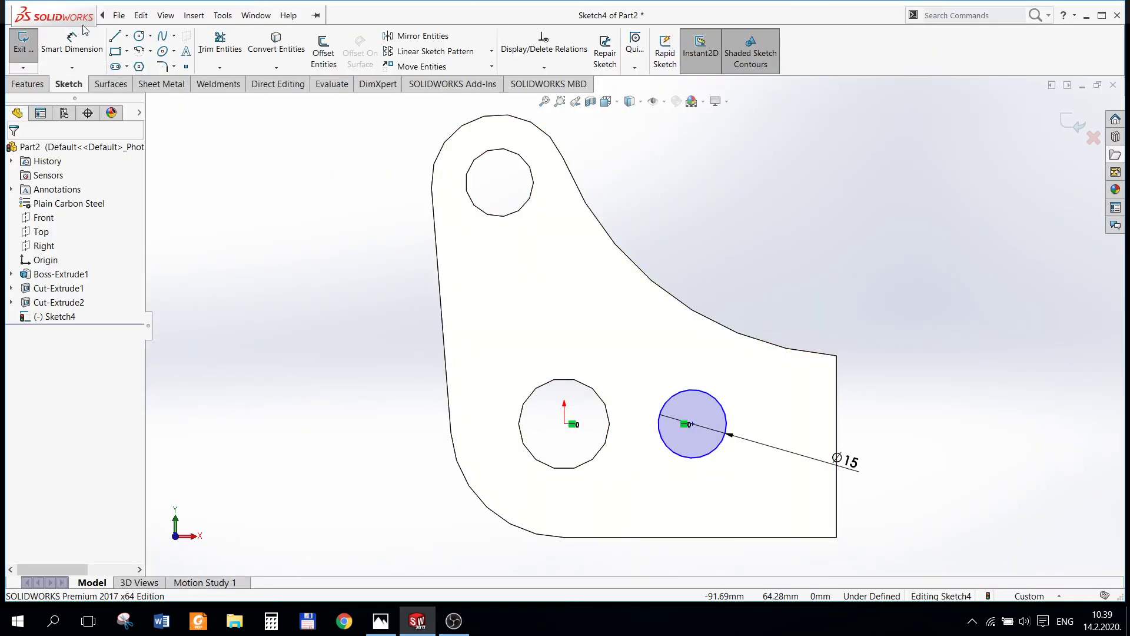
- Dimension the circle centre 25 mm from the bracket's right edge
{"action": "left_click", "coordinate": [71, 43]}
{"action": "left_click", "coordinate": [692, 461]}
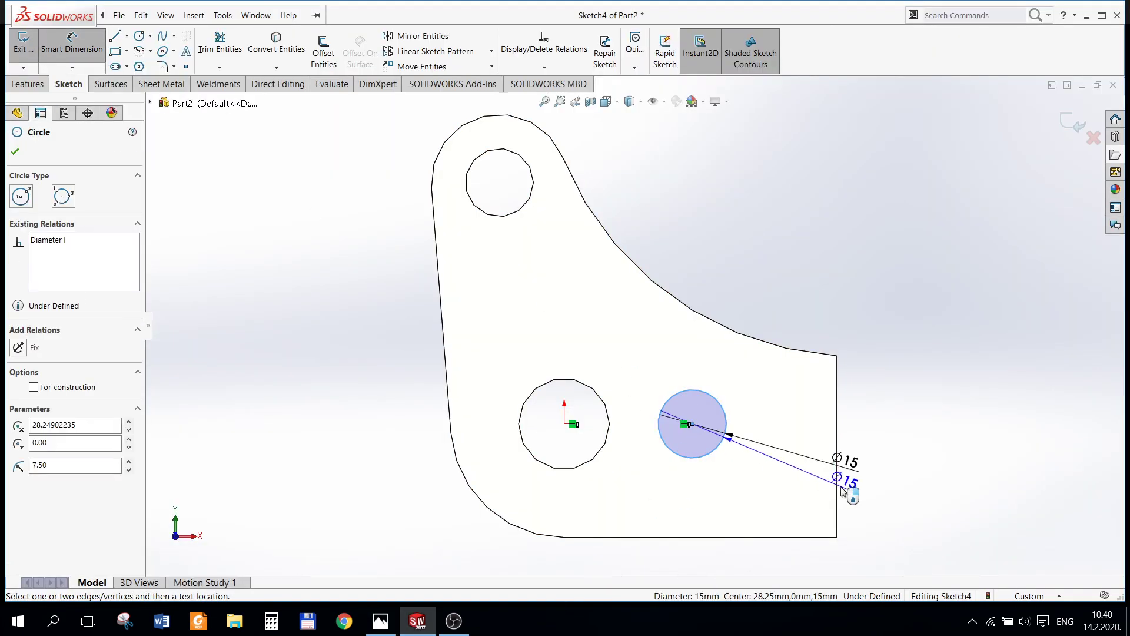
{"action": "left_click", "coordinate": [837, 489]}
{"action": "left_click", "coordinate": [795, 287]}
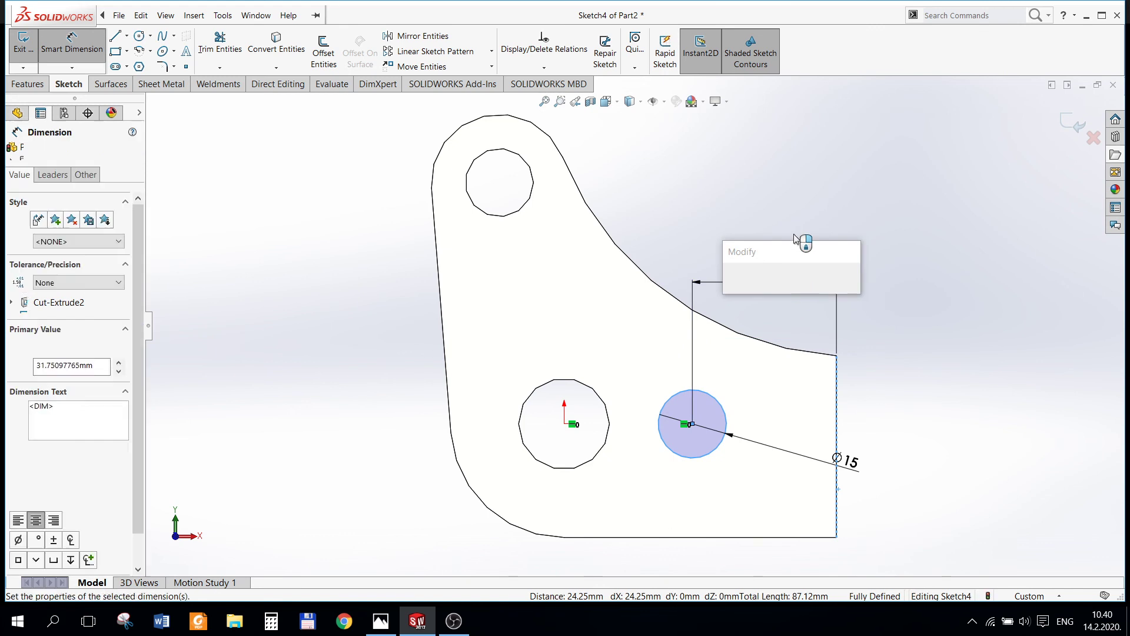
{"action": "type", "text": "25"}
{"action": "key", "text": "Return"}
{"action": "key", "text": "Escape"}
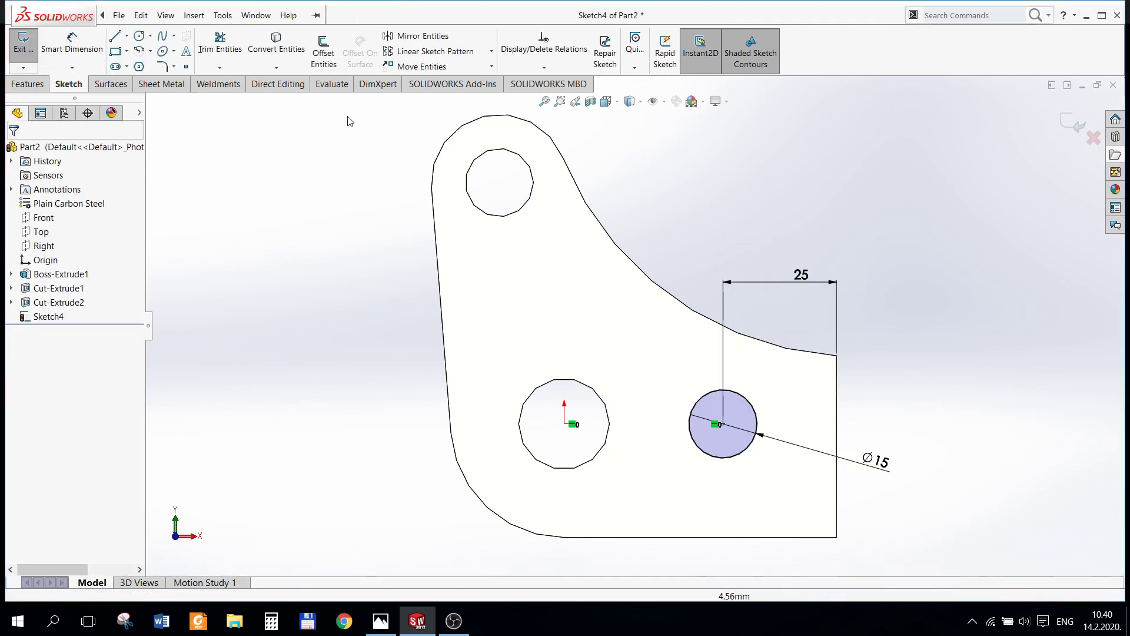
- Draw horizontal lines from the circle's top and bottom out past the right edge
{"action": "left_click", "coordinate": [116, 38]}
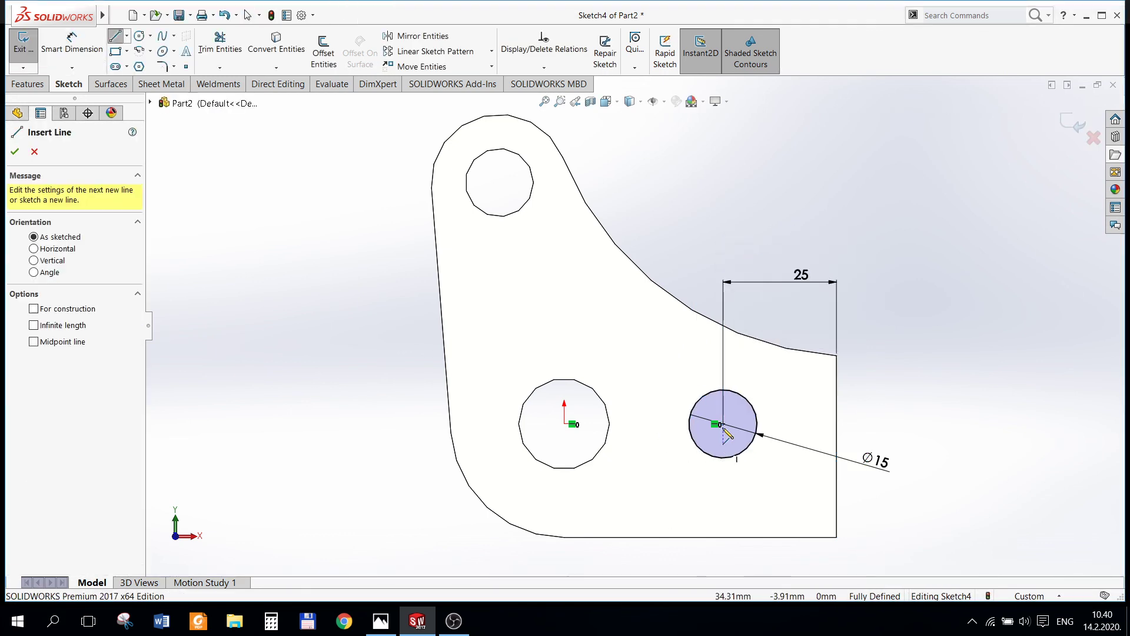
{"action": "left_click", "coordinate": [724, 390]}
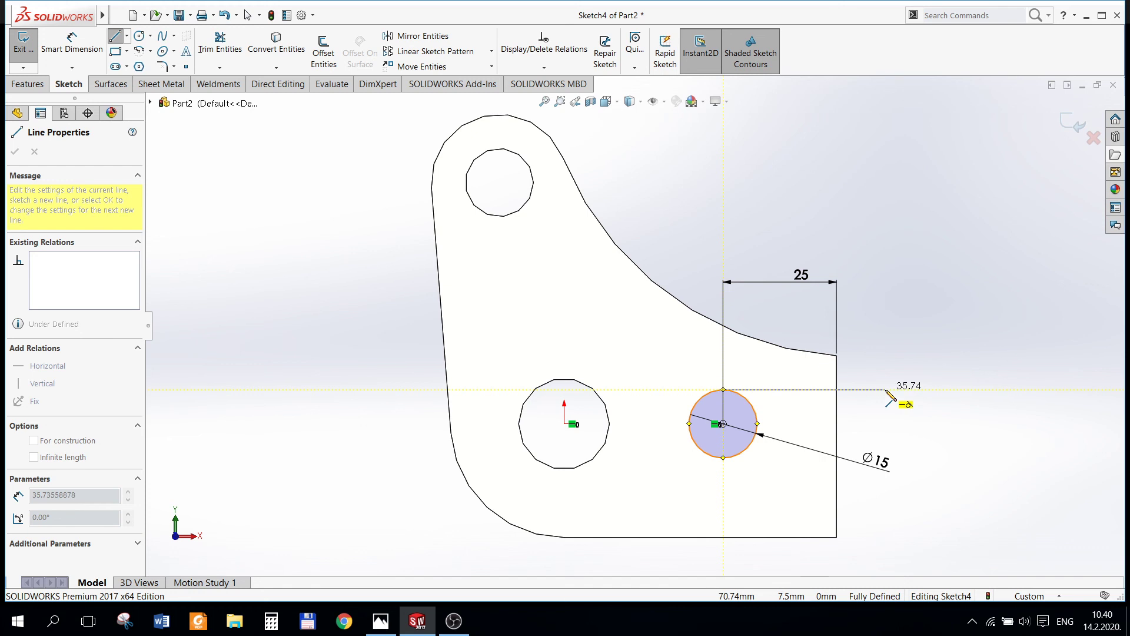
{"action": "left_click", "coordinate": [887, 389]}
{"action": "key", "text": "Escape"}
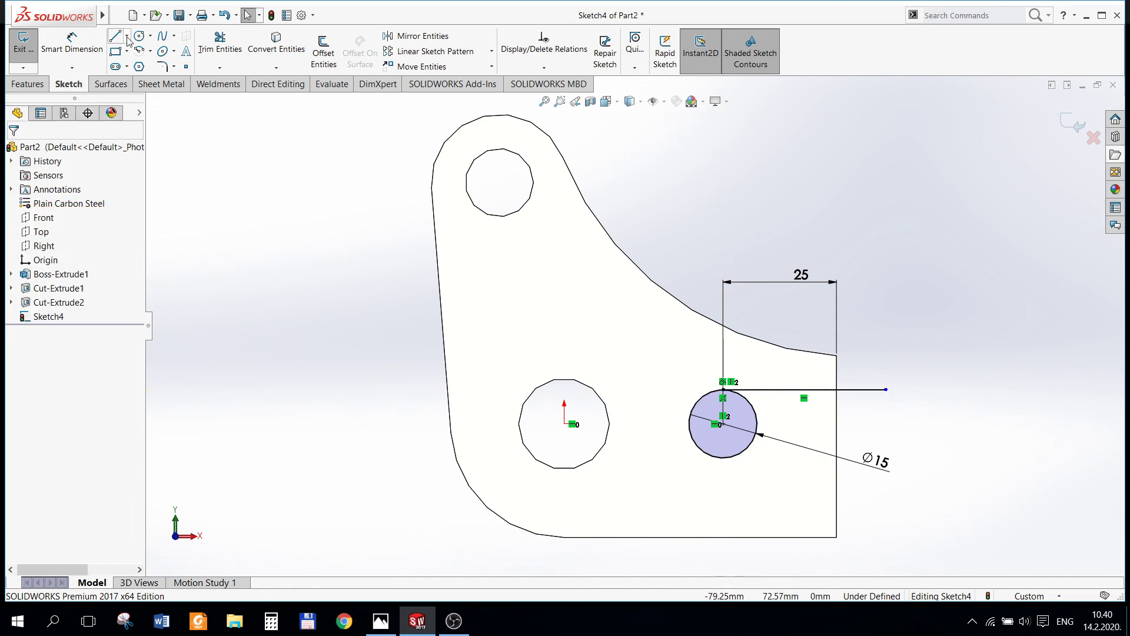
{"action": "left_click", "coordinate": [120, 39]}
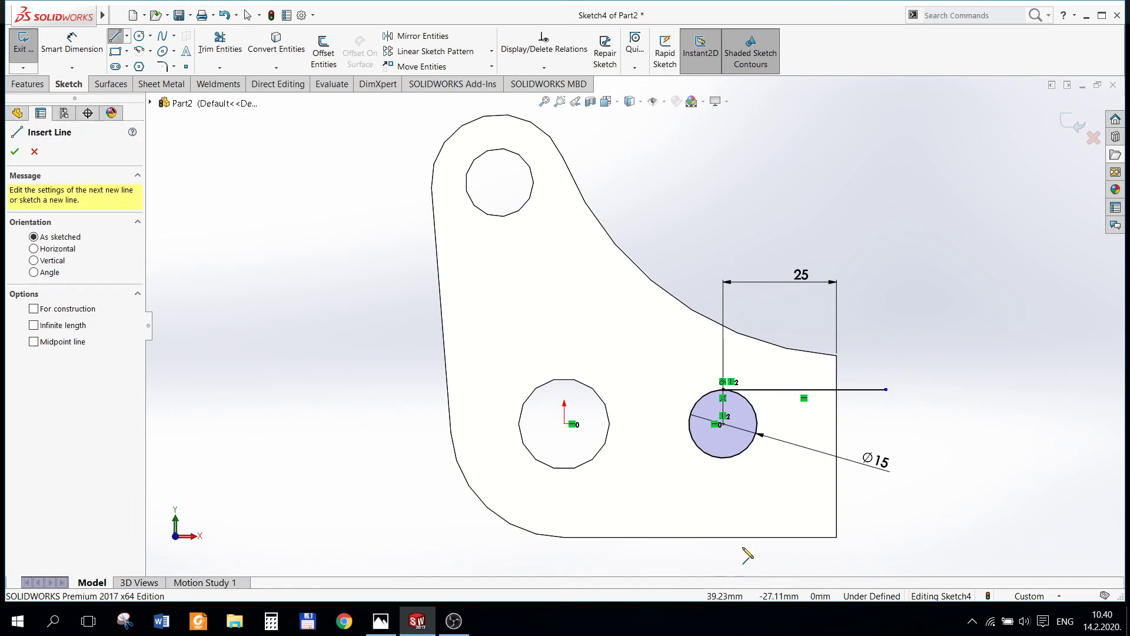
{"action": "left_click", "coordinate": [723, 458]}
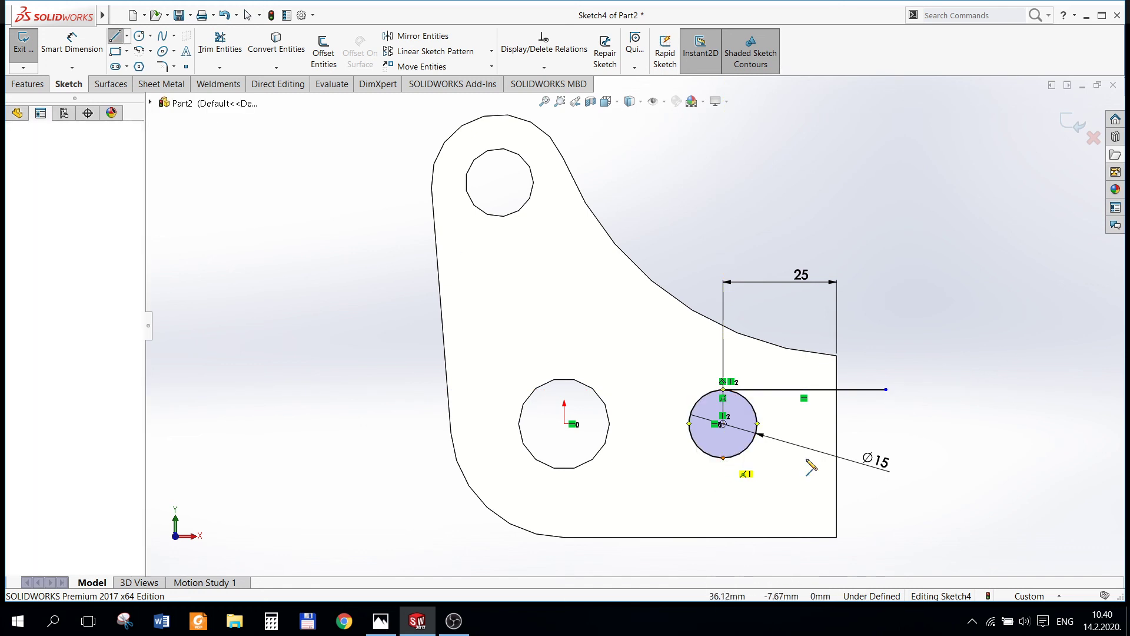
{"action": "left_click", "coordinate": [913, 465]}
{"action": "key", "text": "Escape"}
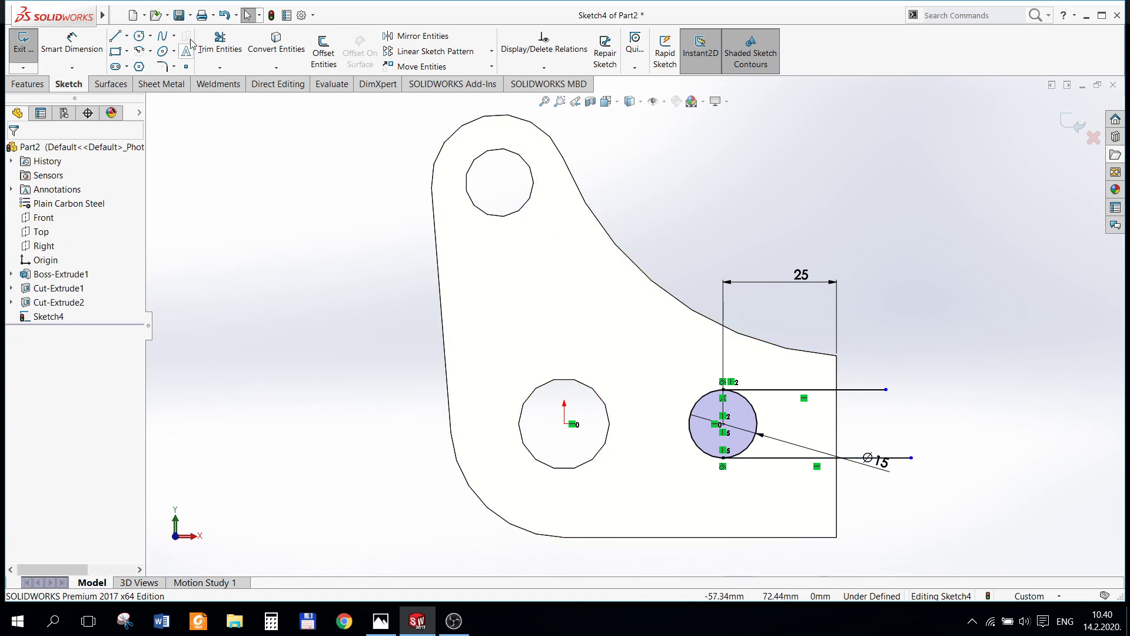
- Trim away the circle's inner right arc, forming the U-shaped slot outline
{"action": "left_click", "coordinate": [212, 42]}
{"action": "left_click", "coordinate": [874, 390]}
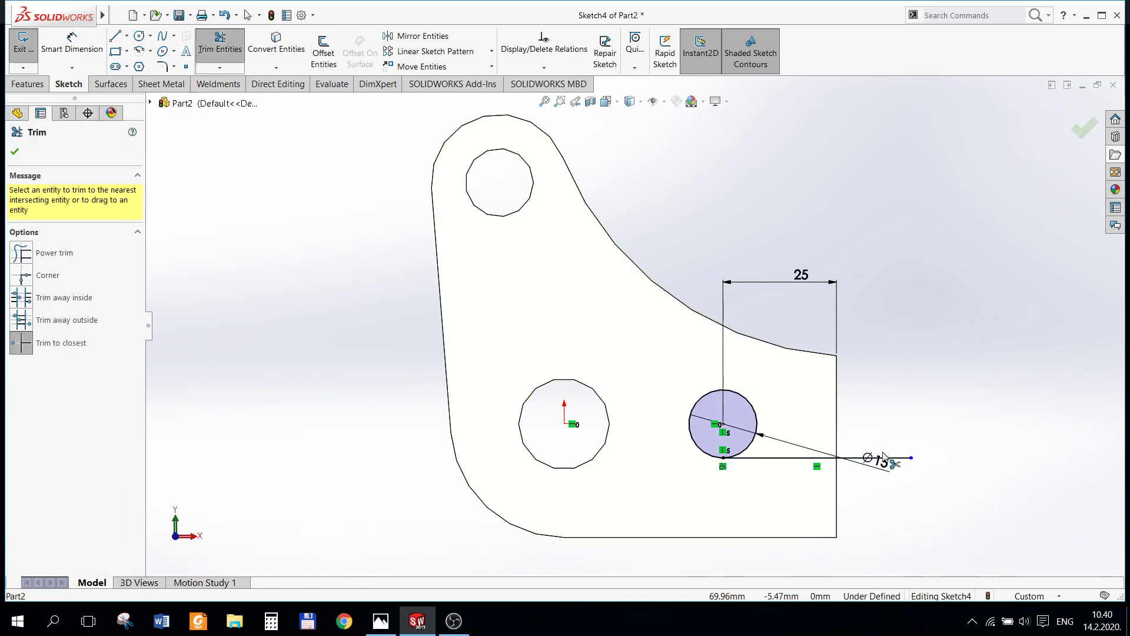
{"action": "left_click", "coordinate": [893, 460]}
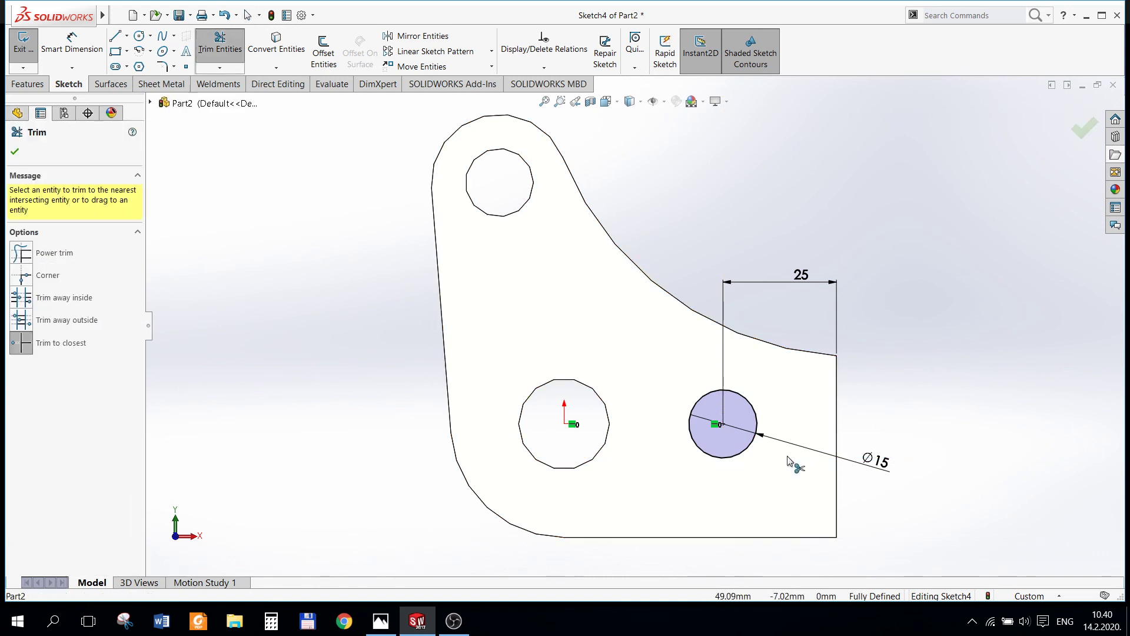
{"action": "key", "text": "ctrl+z"}
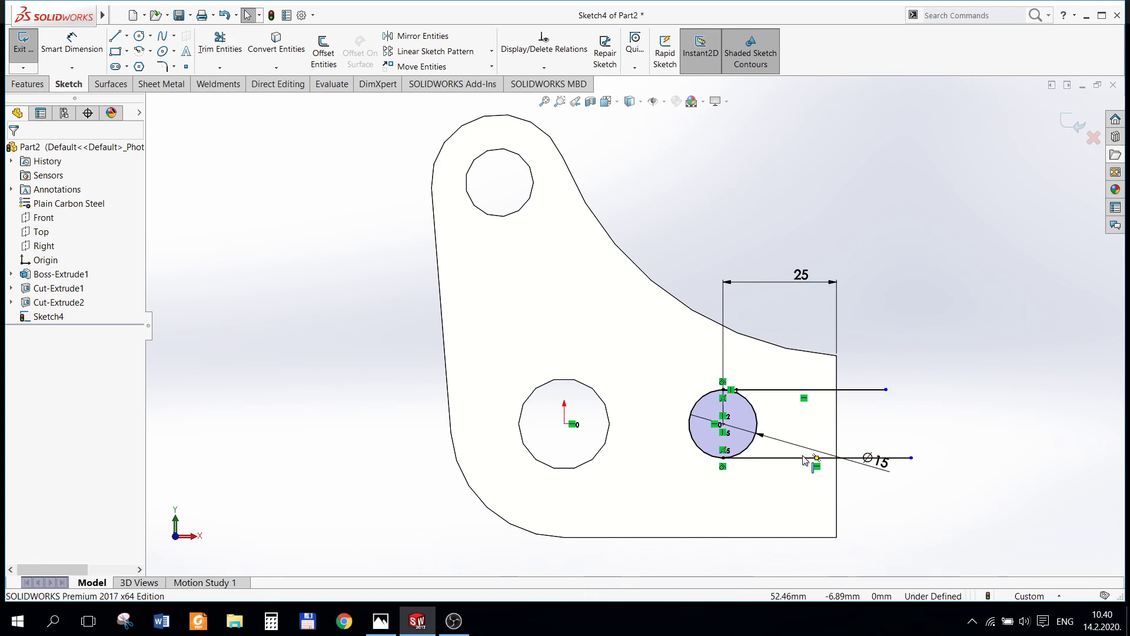
{"action": "left_click", "coordinate": [838, 429]}
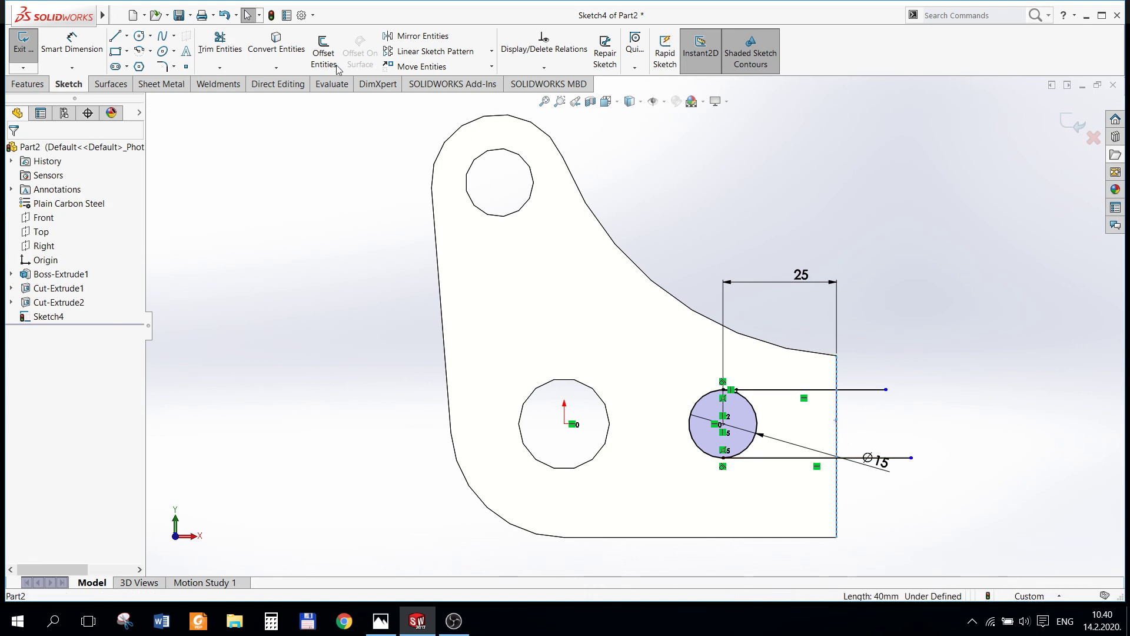
{"action": "left_click", "coordinate": [221, 43]}
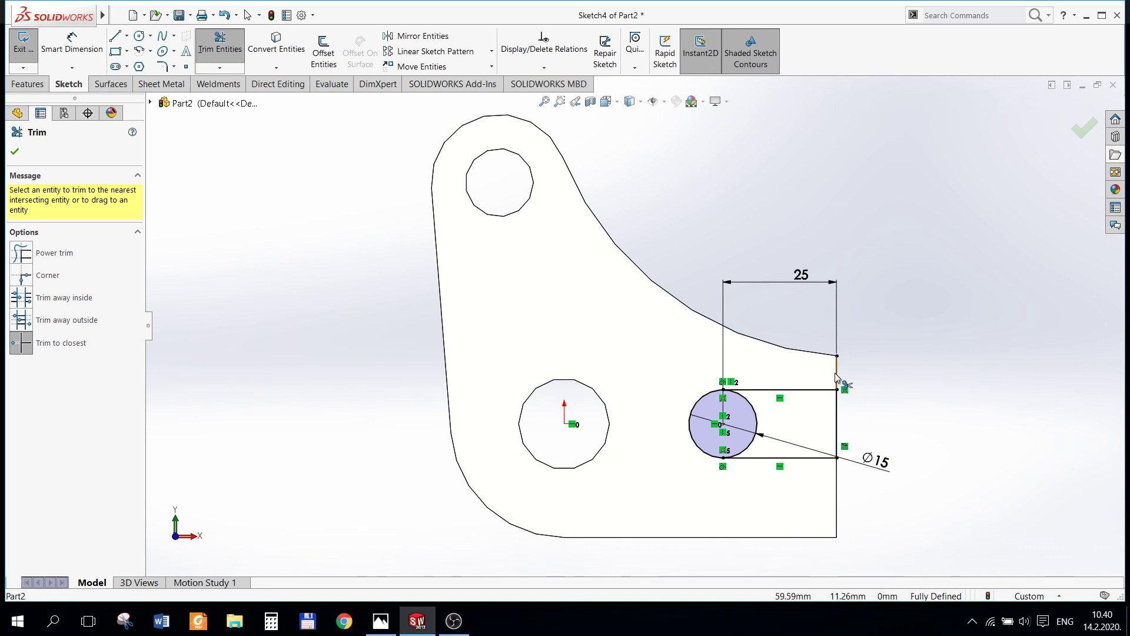
{"action": "left_click", "coordinate": [757, 428]}
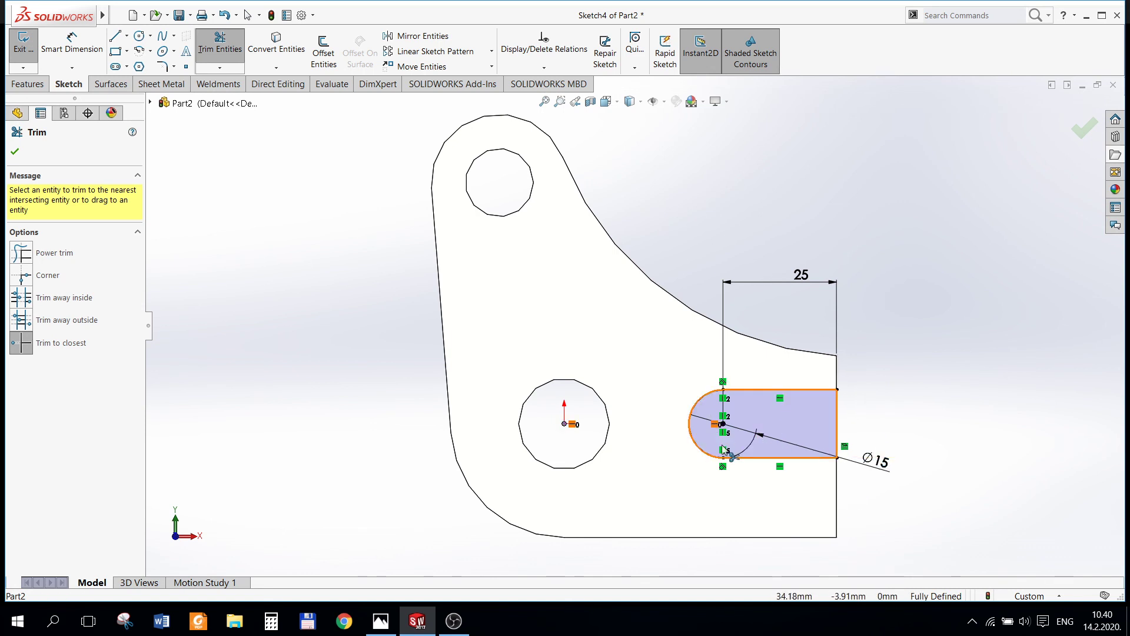
- Cut the slot profile Through All as Cut-Extrude3
{"action": "left_click", "coordinate": [15, 151]}
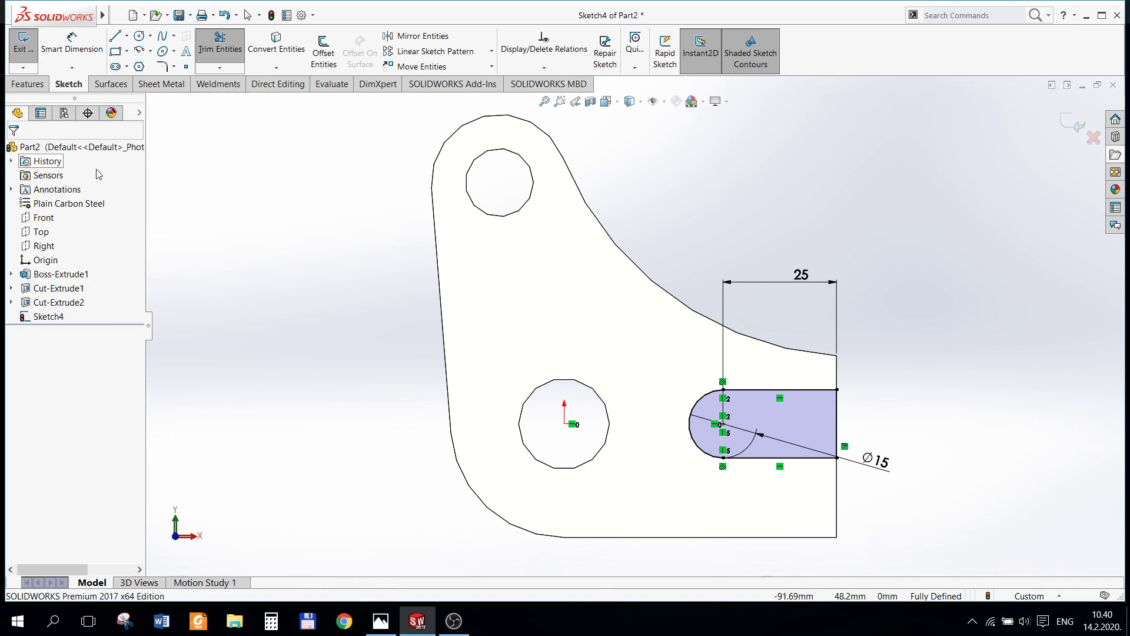
{"action": "scroll", "coordinate": [850, 306], "scroll_direction": "up", "scroll_amount": 3}
{"action": "middle_click_drag", "start_coordinate": [867, 314], "coordinate": [830, 359]}
{"action": "key", "text": "Escape"}
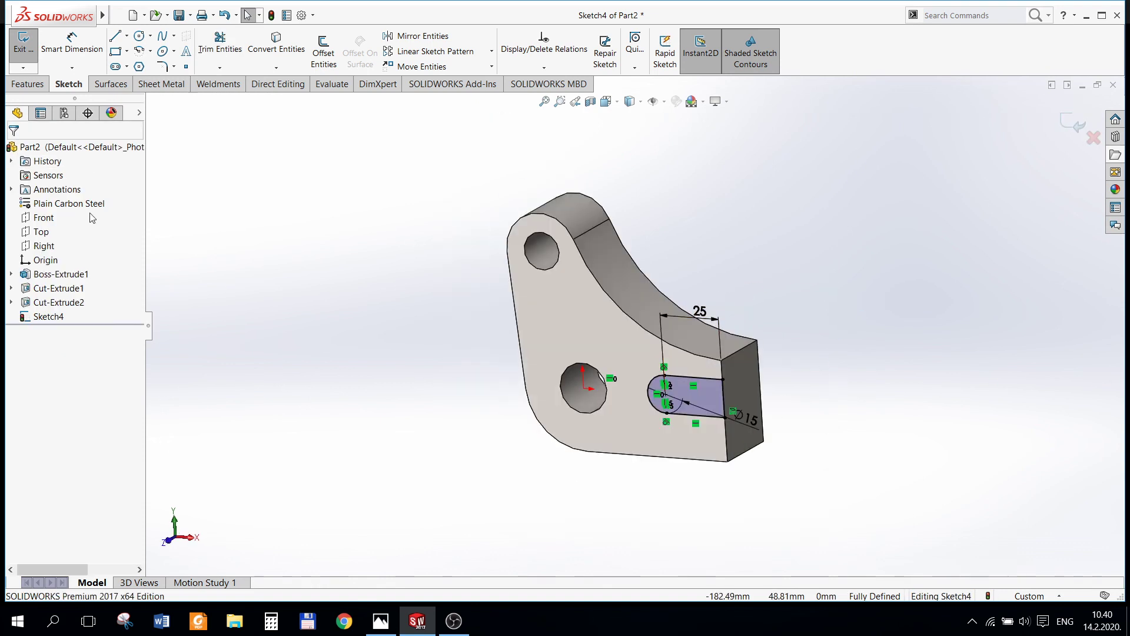
{"action": "left_click", "coordinate": [36, 85]}
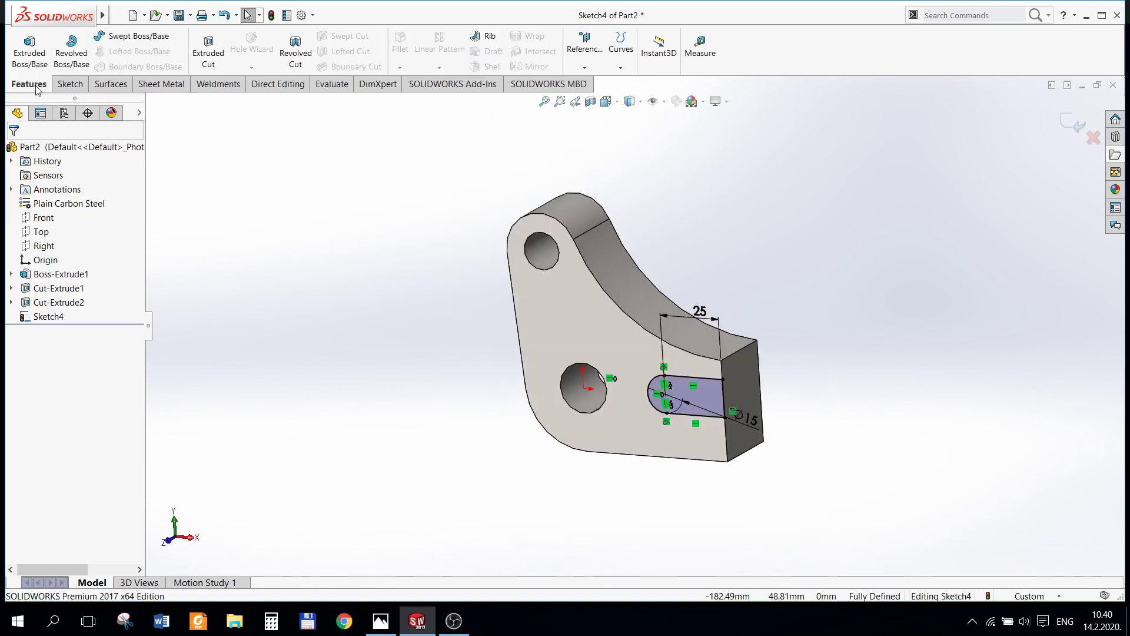
{"action": "left_click", "coordinate": [218, 50]}
{"action": "left_click", "coordinate": [88, 234]}
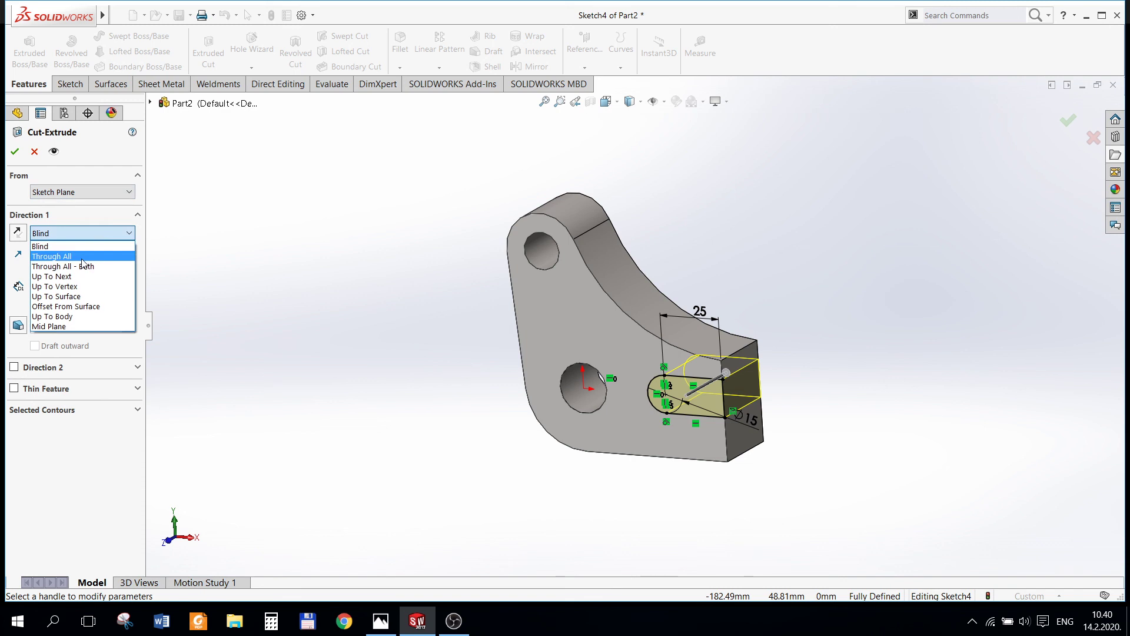
{"action": "left_click", "coordinate": [83, 256]}
{"action": "left_click", "coordinate": [16, 154]}
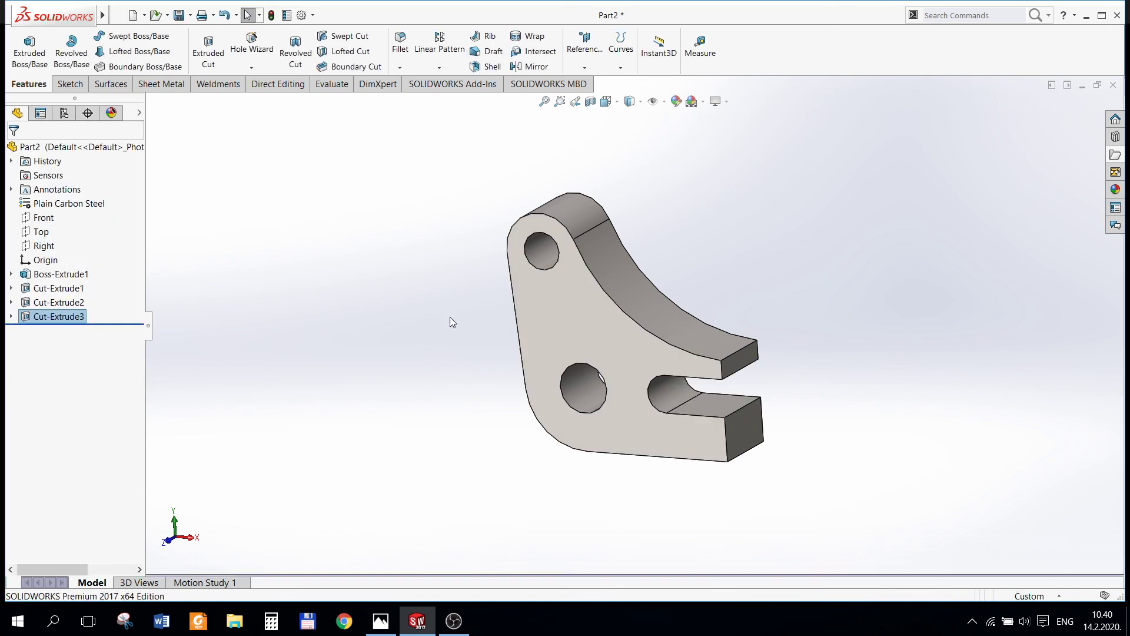
- Orbit to the bracket's underside and select its bottom face for a new sketch
{"action": "mouse_move", "coordinate": [507, 383]}
{"action": "middle_mouse_down"}
{"action": "mouse_move", "coordinate": [504, 304]}
{"action": "mouse_move", "coordinate": [462, 235]}
{"action": "middle_mouse_up"}
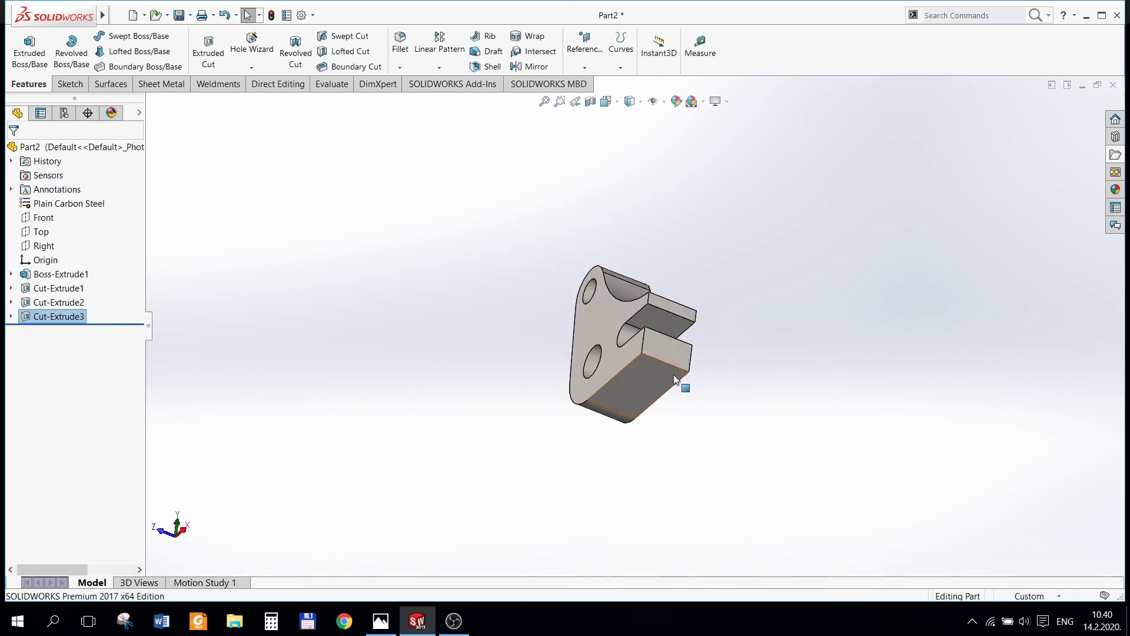
{"action": "left_click", "coordinate": [652, 379]}
{"action": "right_click", "coordinate": [652, 379]}
- Draw a corner rectangle on the bracket's bottom face, viewed normal to the sketch
{"action": "left_click", "coordinate": [680, 328]}
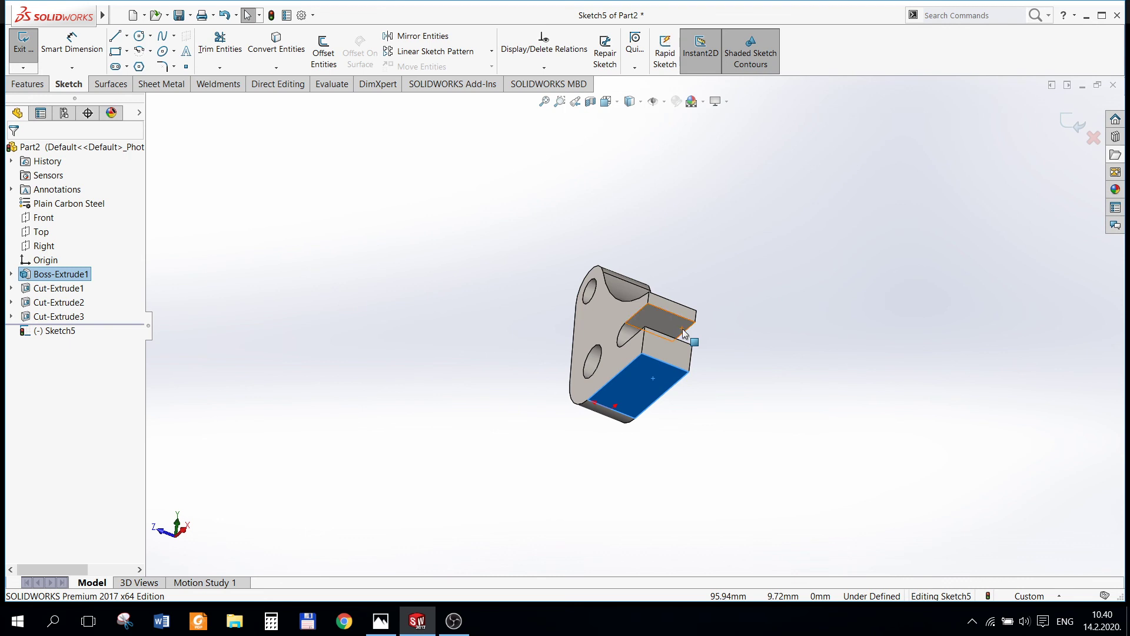
{"action": "key", "text": "r"}
{"action": "scroll", "coordinate": [697, 299], "scroll_direction": "down", "scroll_amount": 3}
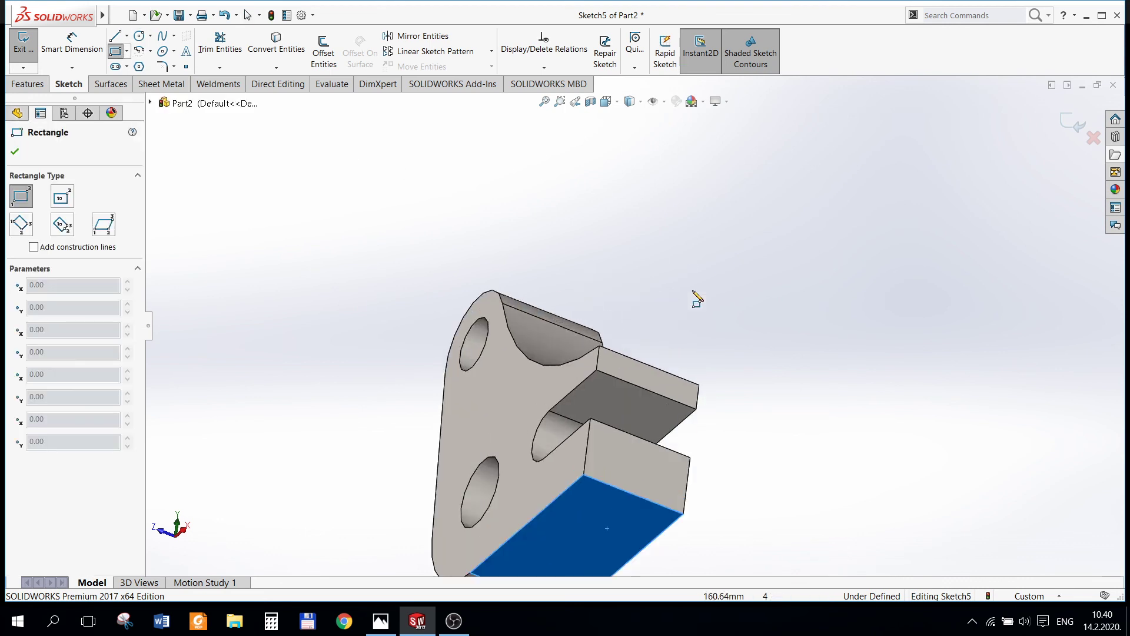
{"action": "key", "text": "ctrl+8"}
{"action": "left_click", "coordinate": [782, 307]}
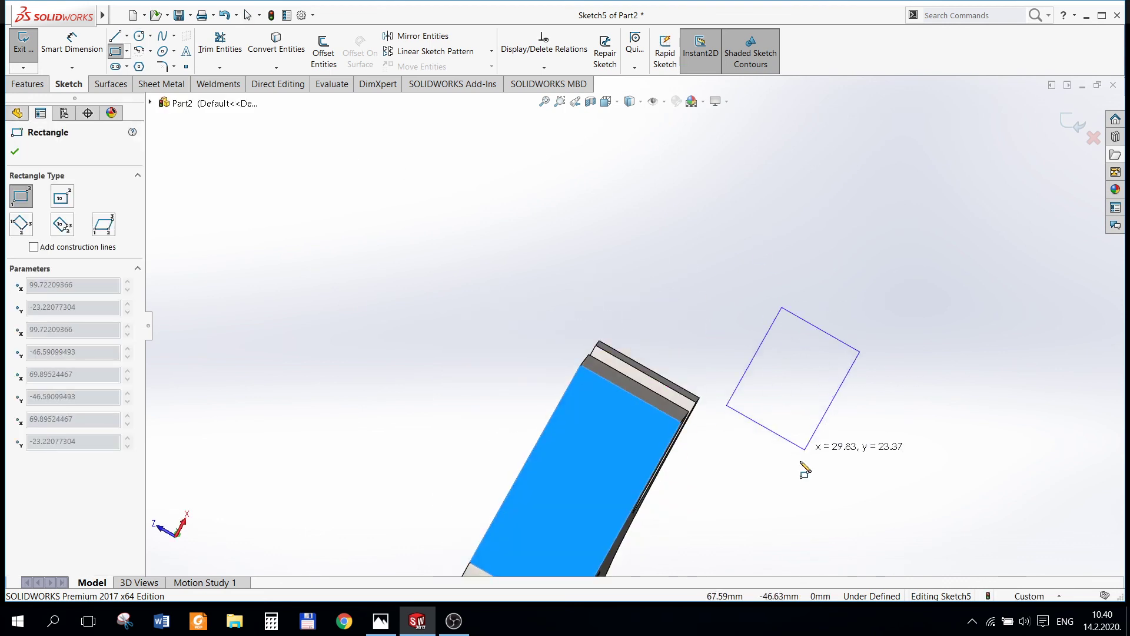
{"action": "left_click", "coordinate": [800, 464]}
{"action": "key", "text": "Escape"}
- Check the reference drawing, then dimension the rectangle's long side to 40
{"action": "left_click", "coordinate": [381, 621]}
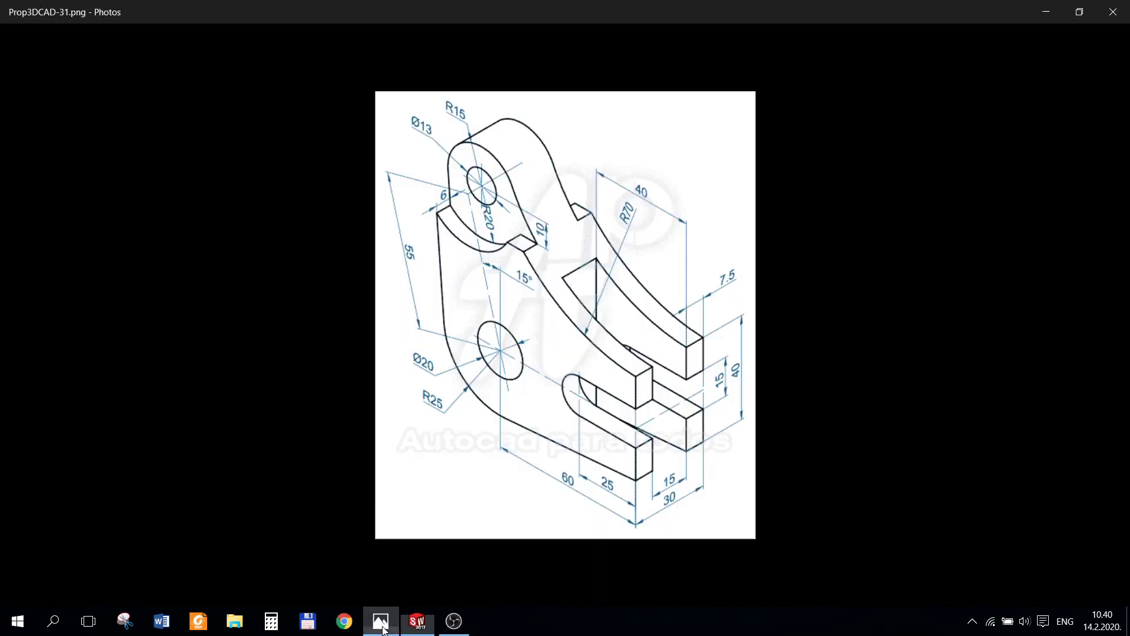
{"action": "mouse_move", "coordinate": [417, 621]}
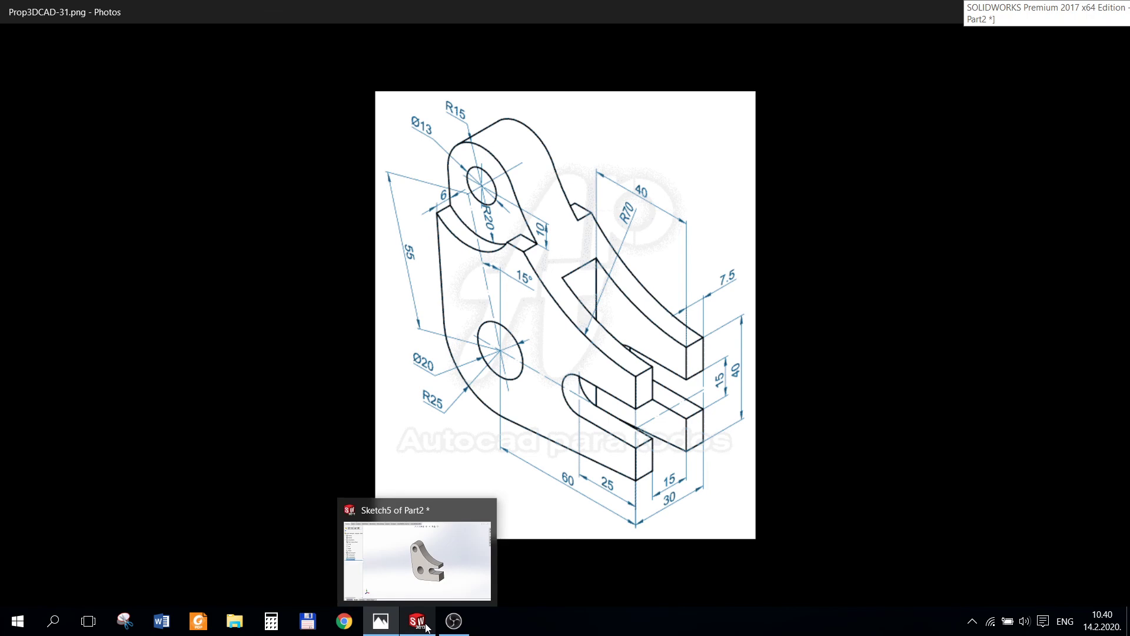
{"action": "left_click", "coordinate": [425, 626]}
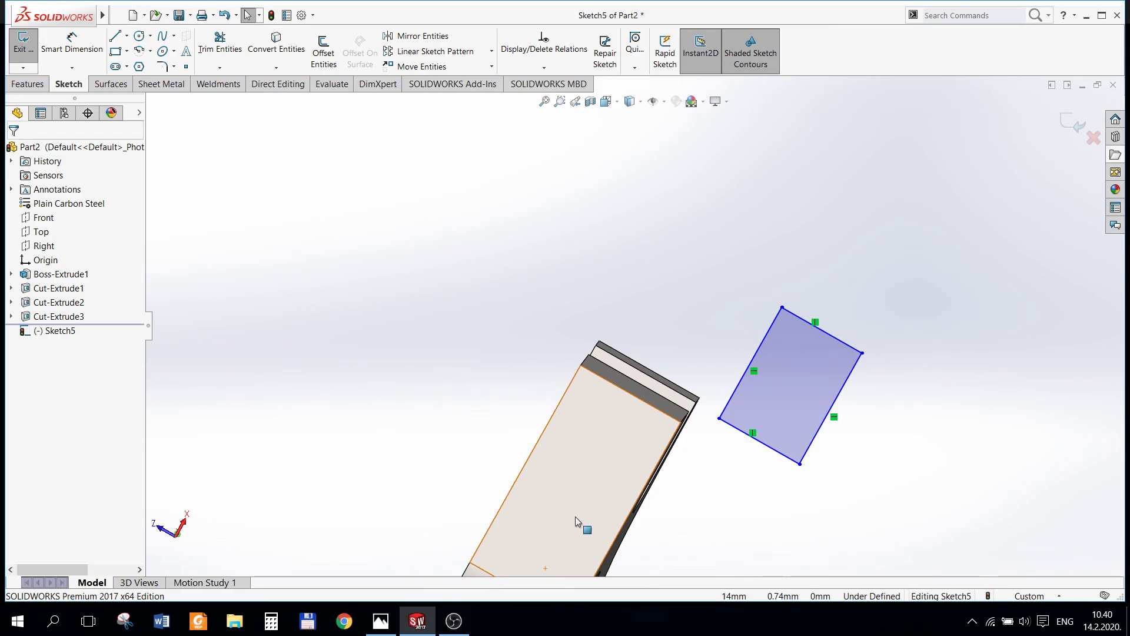
{"action": "left_click", "coordinate": [72, 44]}
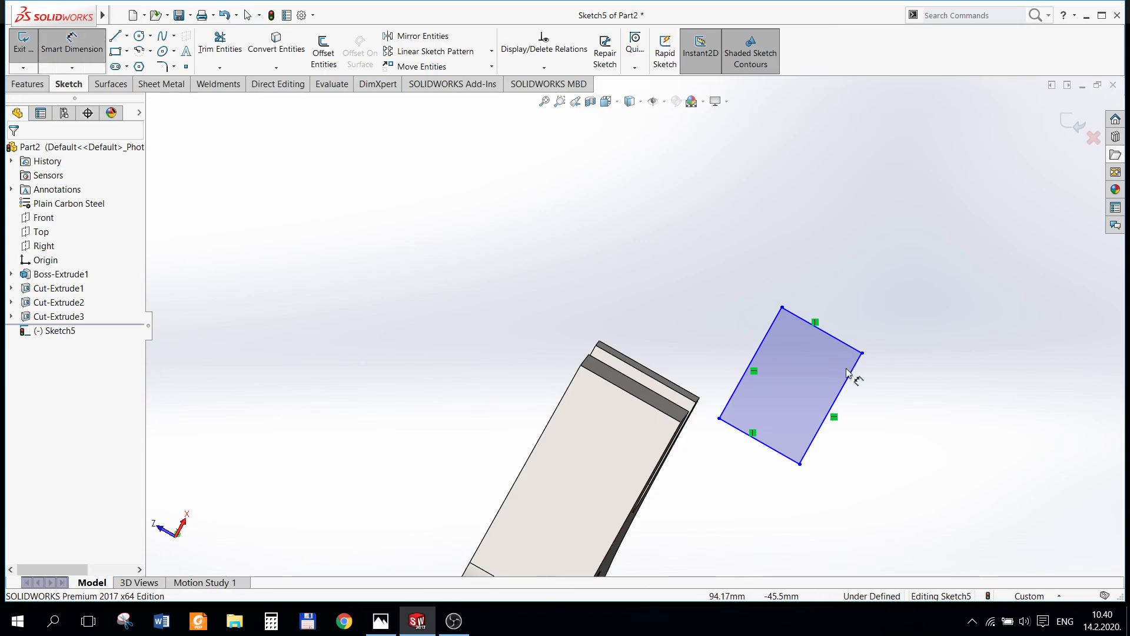
{"action": "left_click", "coordinate": [842, 400]}
{"action": "left_click", "coordinate": [889, 423]}
{"action": "type", "text": "4"}
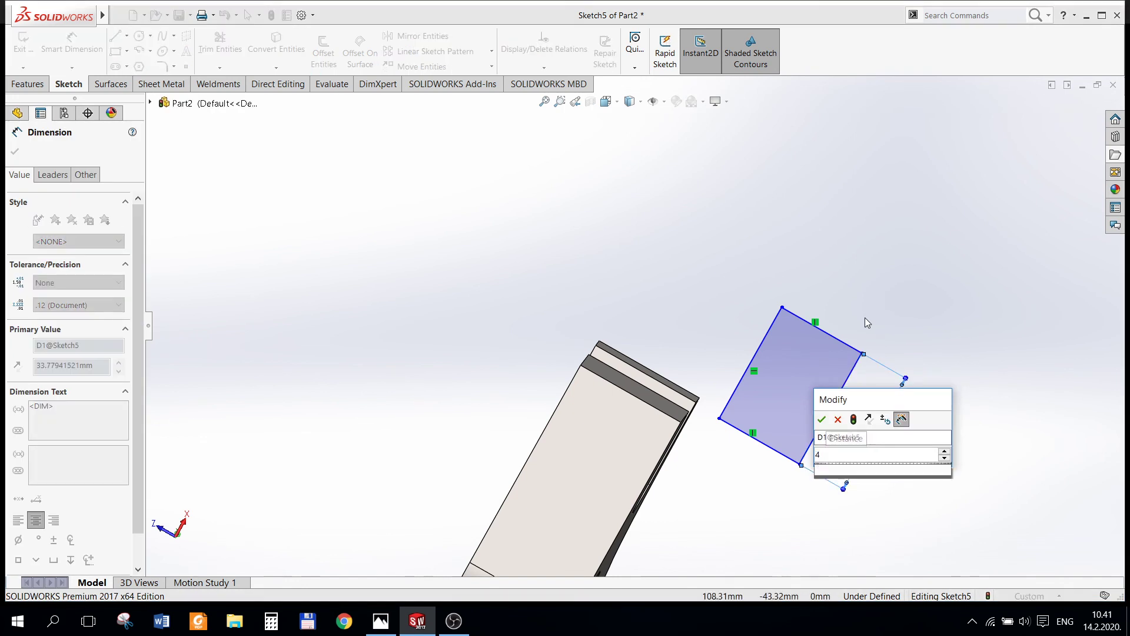
{"action": "type", "text": "0"}
{"action": "key", "text": "Return"}
{"action": "key", "text": "Escape"}
- Dimension the rectangle's short side to 15
{"action": "left_click", "coordinate": [833, 312]}
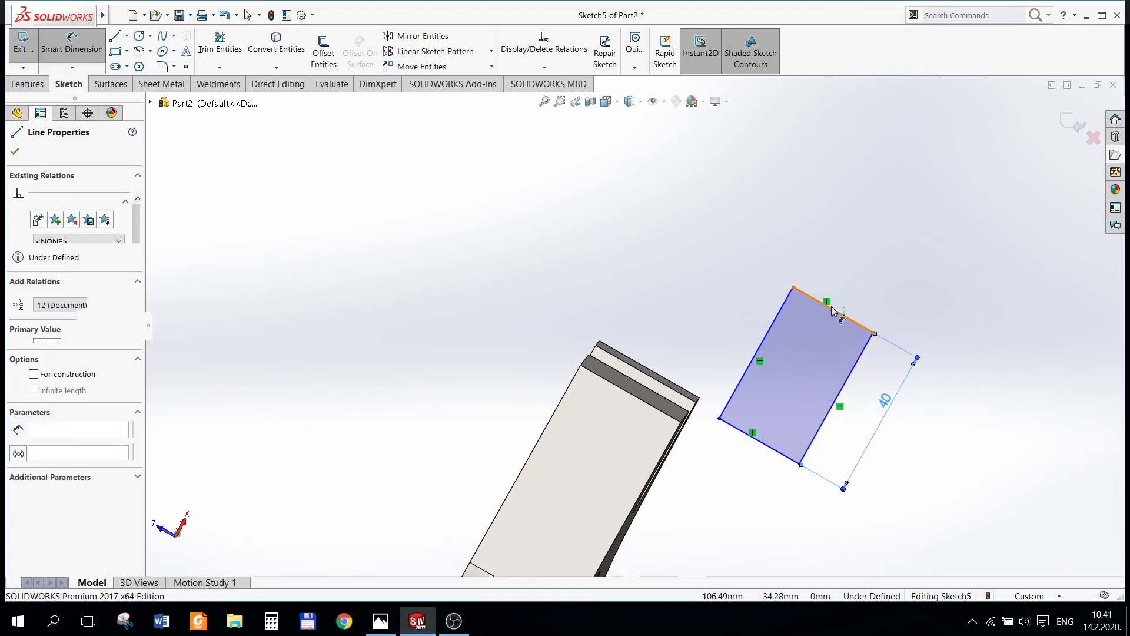
{"action": "left_click", "coordinate": [871, 277]}
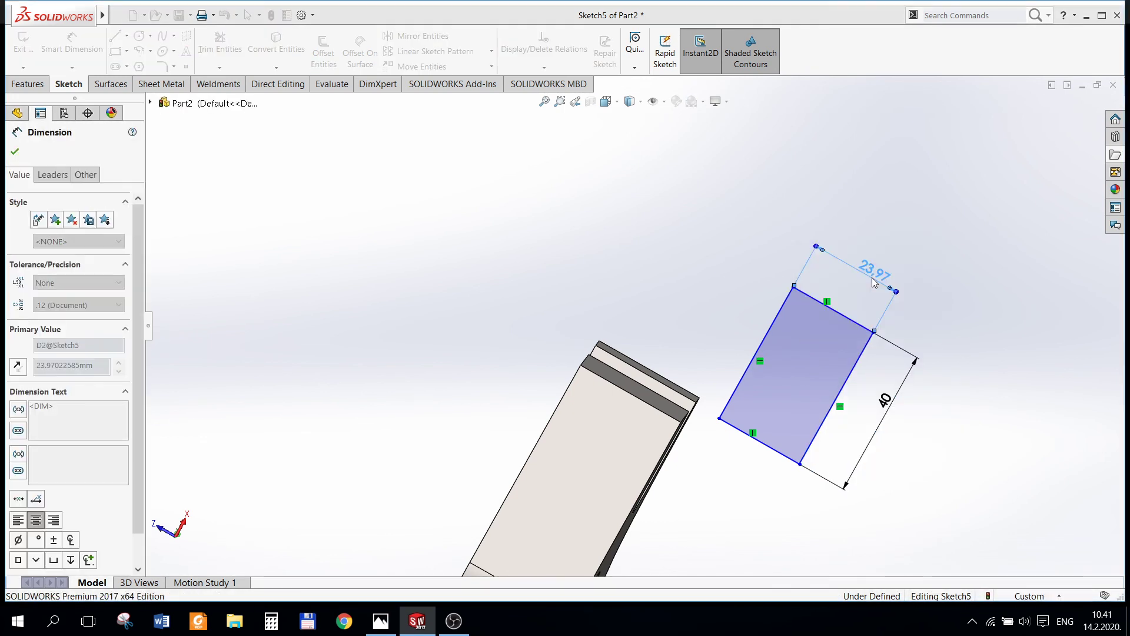
{"action": "type", "text": "15"}
{"action": "key", "text": "Return"}
{"action": "key", "text": "Escape"}
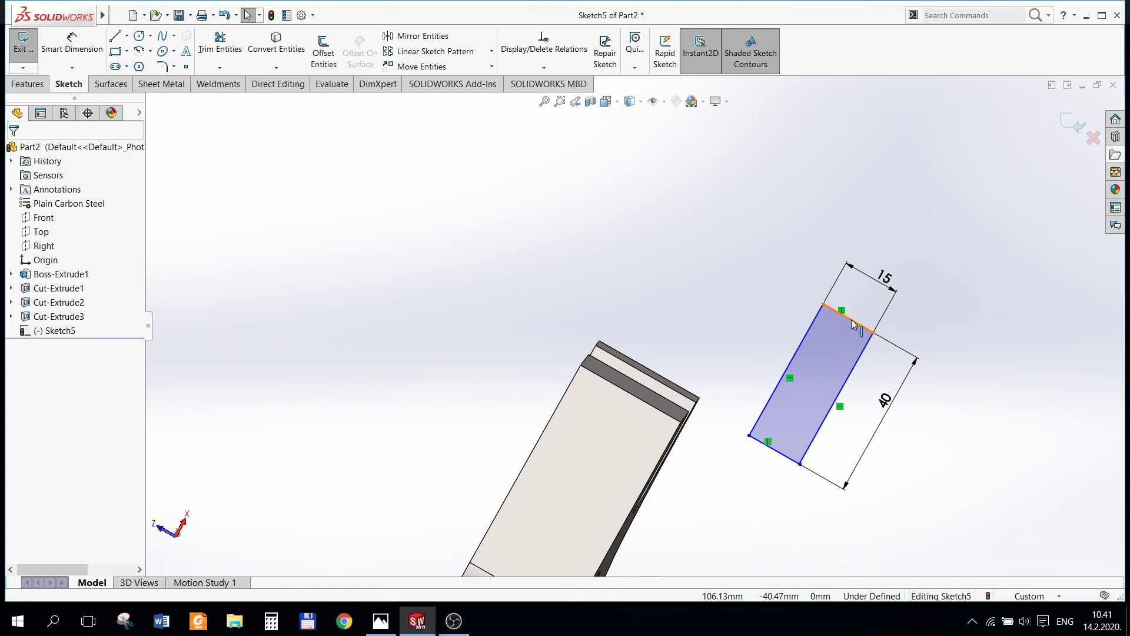
{"action": "mouse_move", "coordinate": [787, 448]}
{"action": "middle_mouse_down"}
{"action": "mouse_move", "coordinate": [823, 405]}
{"action": "mouse_move", "coordinate": [812, 395]}
{"action": "middle_mouse_up"}
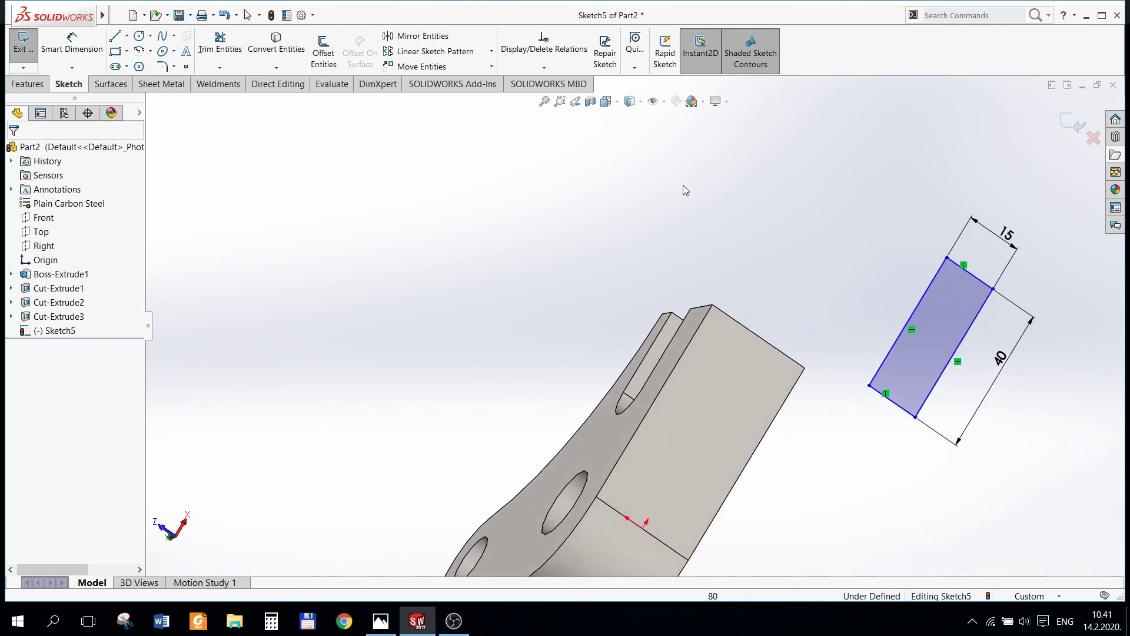
{"action": "left_click", "coordinate": [615, 106]}
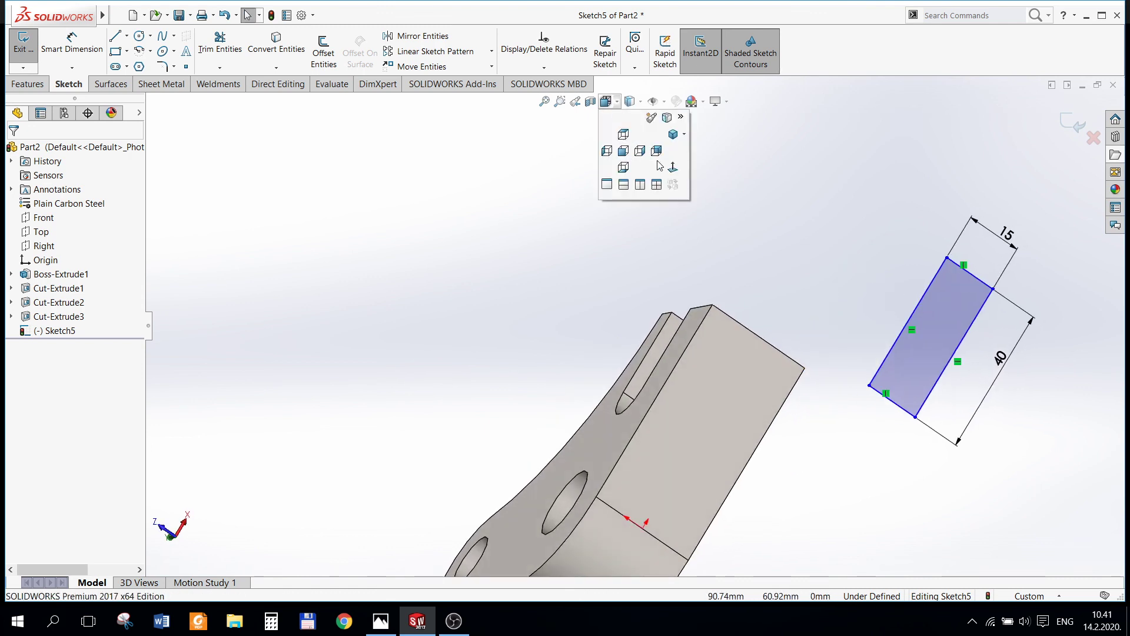
- View the sketch from the front and attempt a midpoint relation, dismissing the invalid-relation warning
{"action": "left_click", "coordinate": [624, 151]}
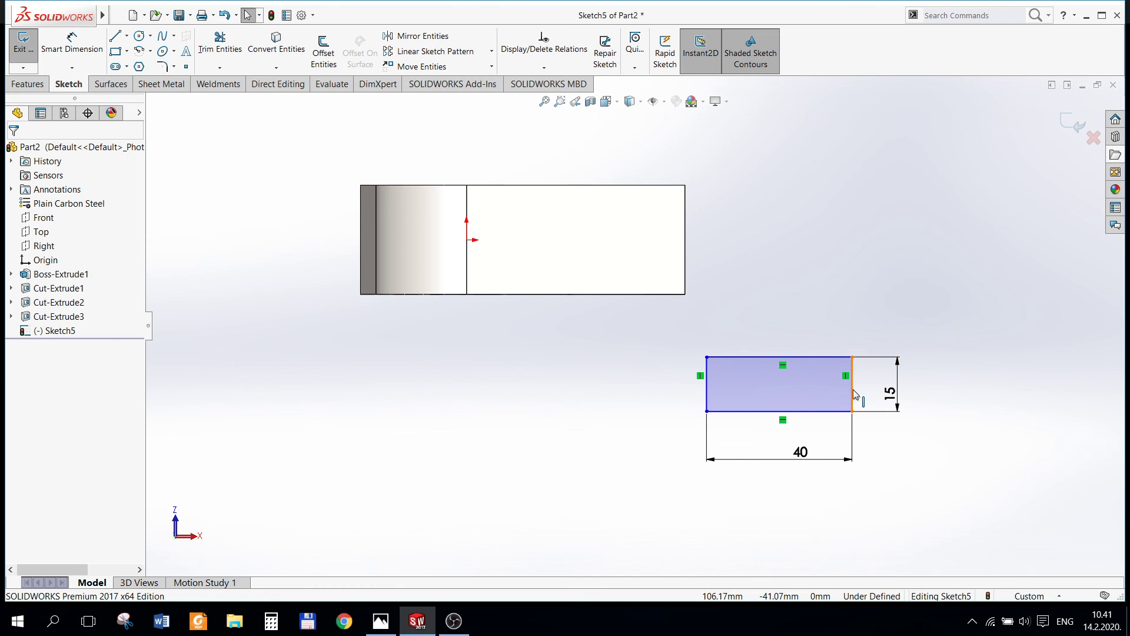
{"action": "right_click", "coordinate": [855, 393]}
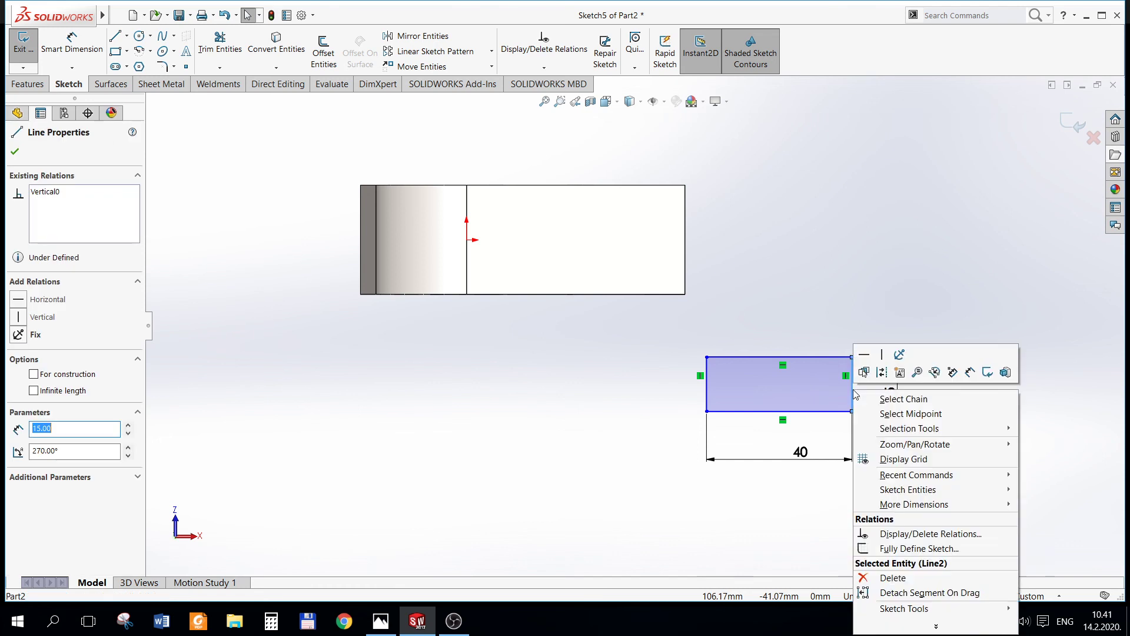
{"action": "left_click", "coordinate": [921, 416]}
{"action": "right_click", "coordinate": [689, 248]}
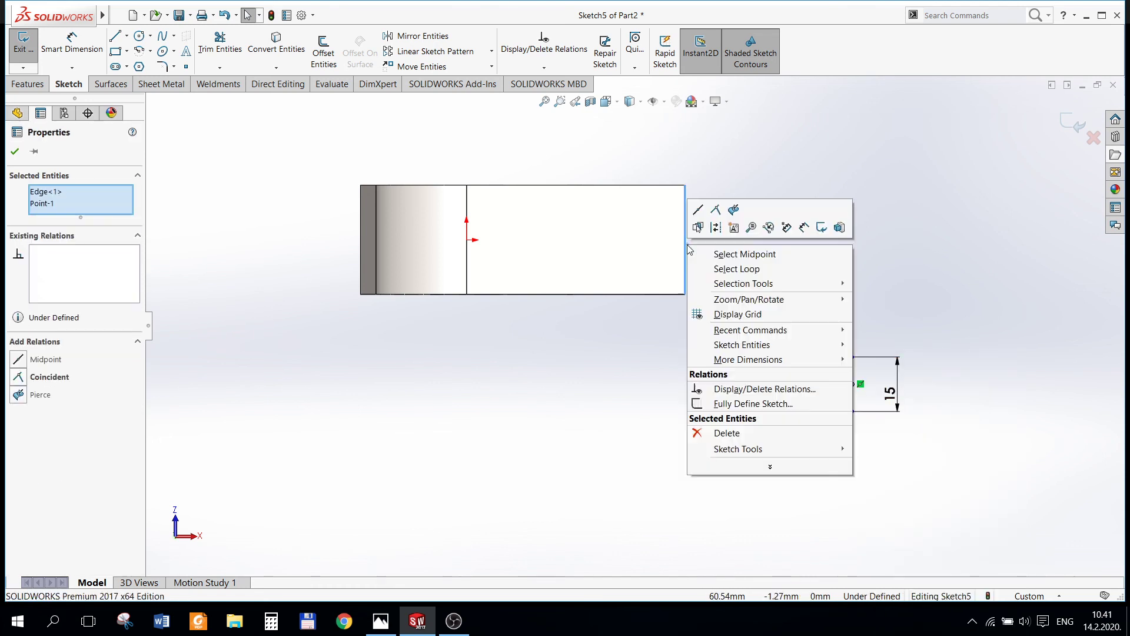
{"action": "left_click", "coordinate": [756, 253]}
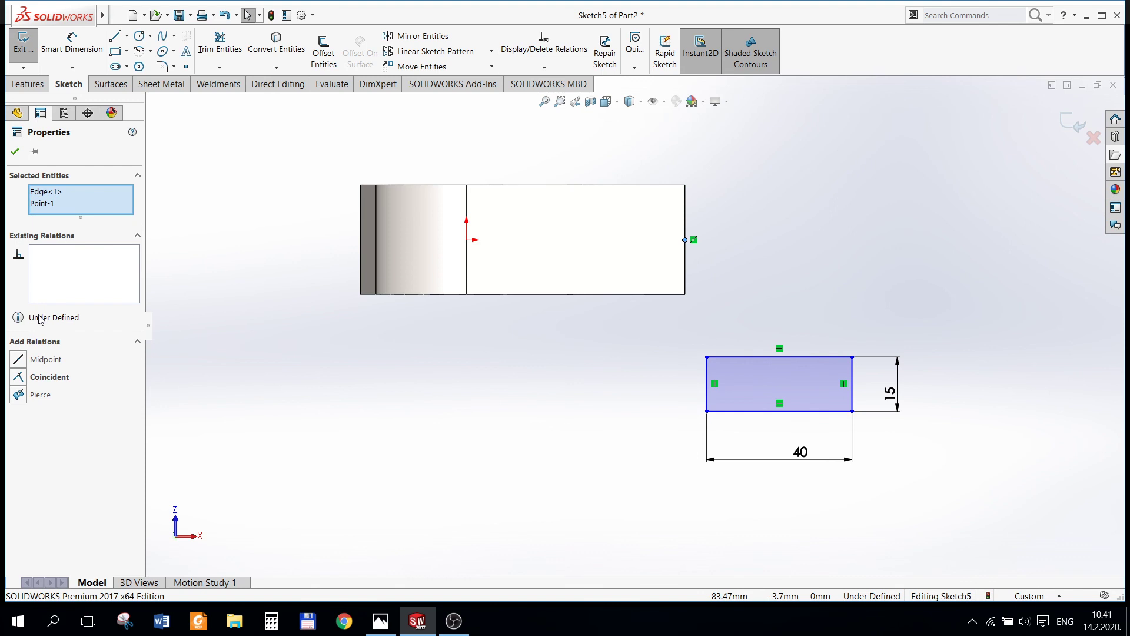
{"action": "left_click", "coordinate": [21, 382]}
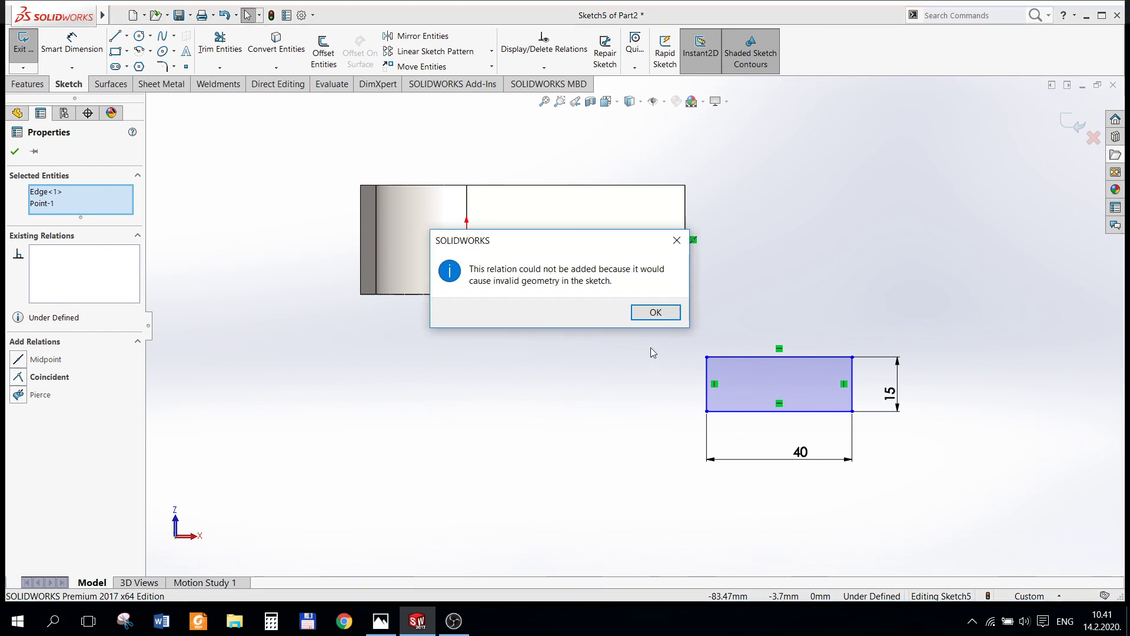
{"action": "left_click", "coordinate": [656, 314]}
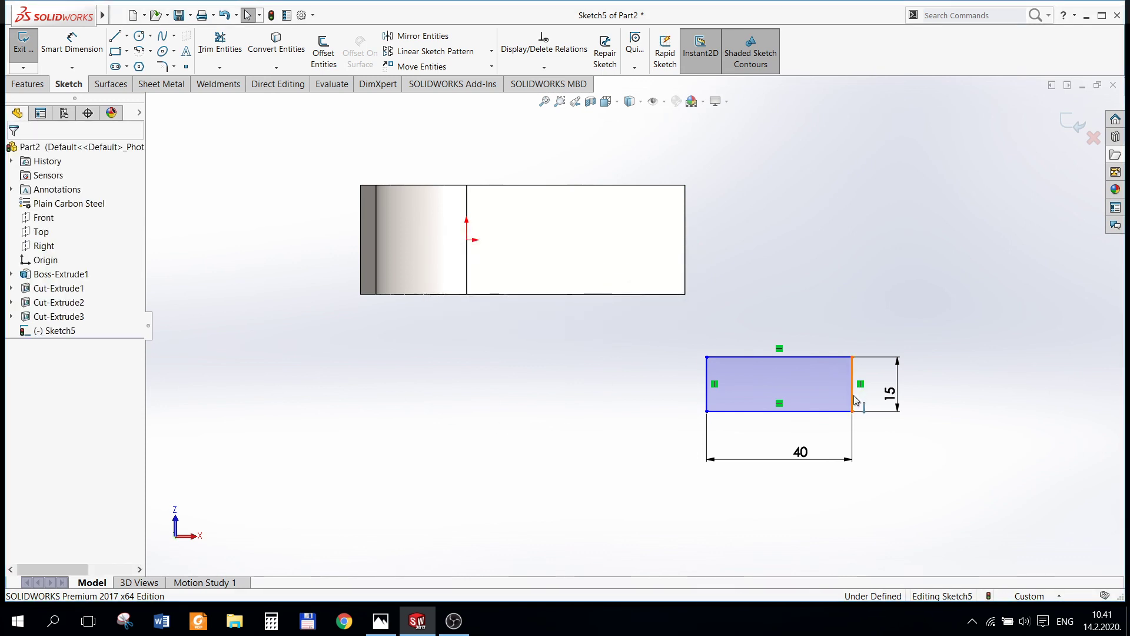
- Make the rectangle's right side collinear with the part's end edge
{"action": "left_click", "coordinate": [852, 391]}
{"action": "left_click", "coordinate": [684, 271], "text": "ctrl"}
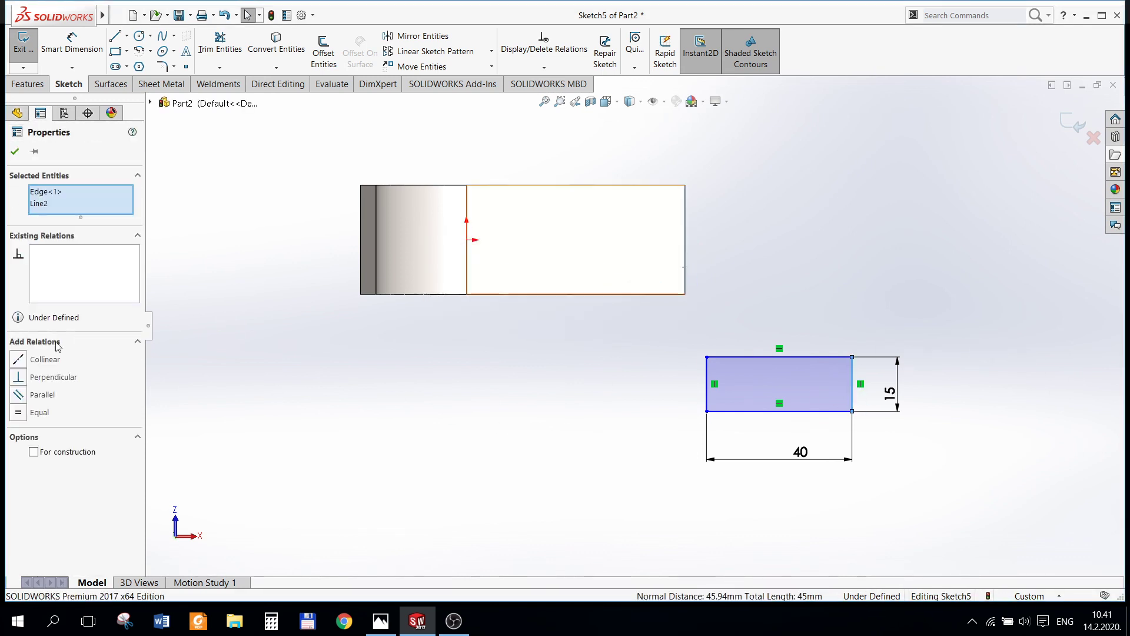
{"action": "left_click", "coordinate": [18, 360]}
{"action": "left_click", "coordinate": [449, 459]}
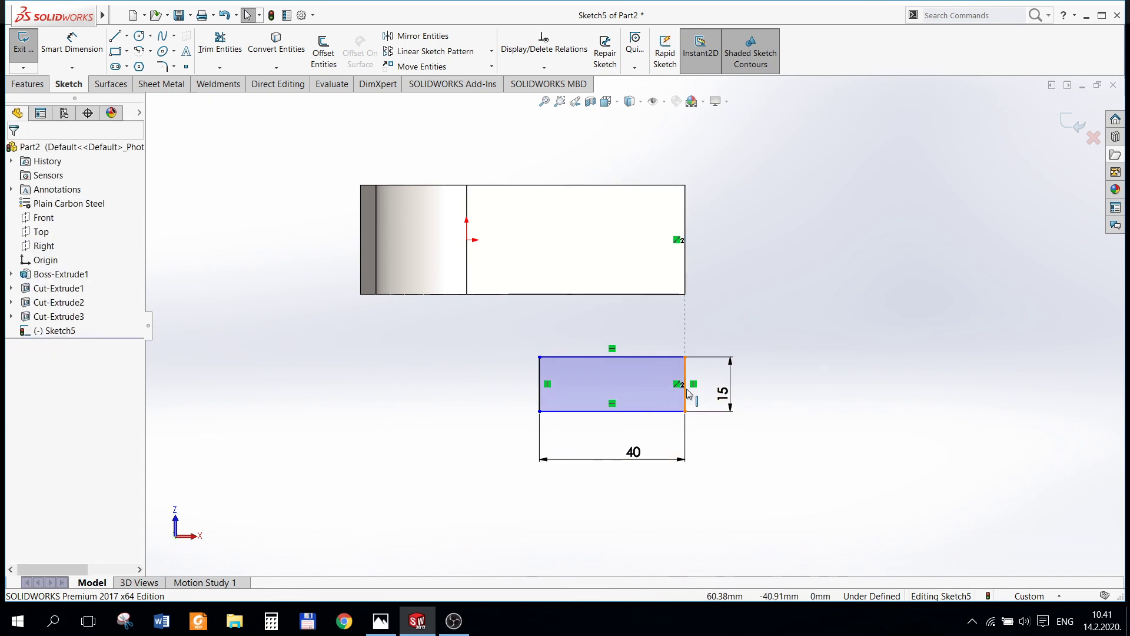
- Make the right side's midpoint coincident with the end edge's midpoint, fully defining the sketch
{"action": "right_click", "coordinate": [686, 386]}
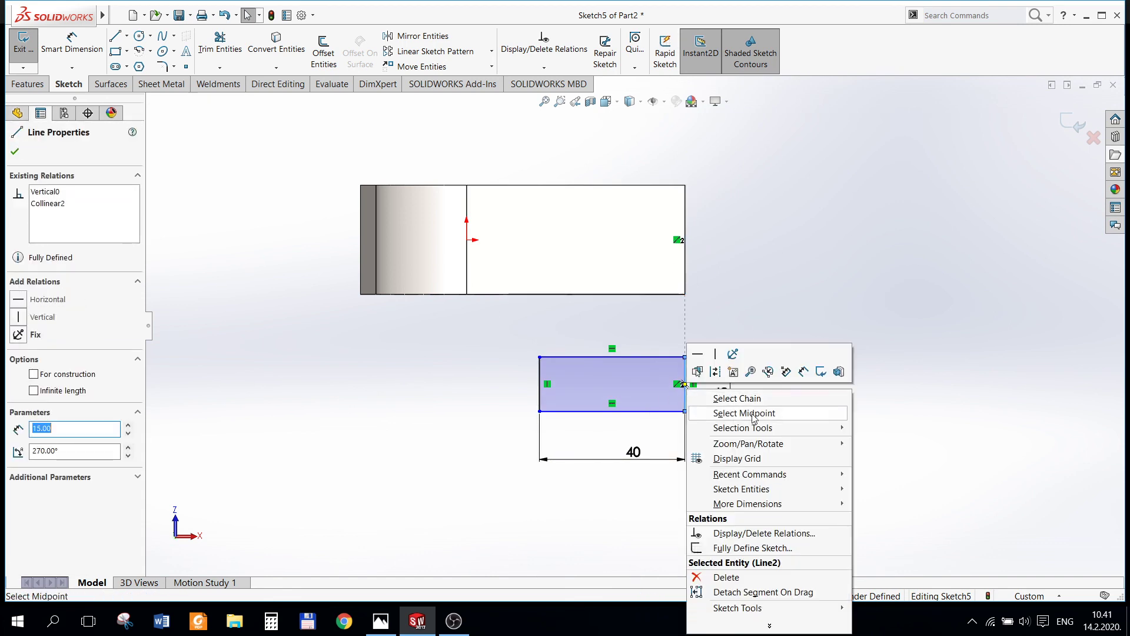
{"action": "left_click", "coordinate": [748, 413]}
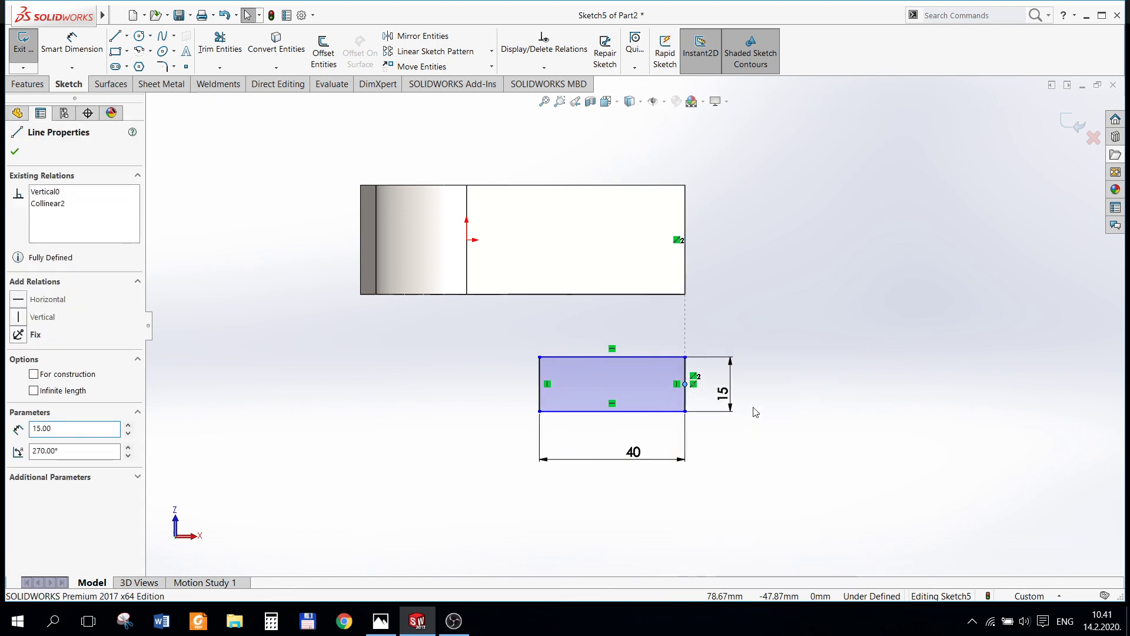
{"action": "left_click", "coordinate": [685, 258], "text": "ctrl"}
{"action": "right_click", "coordinate": [684, 256]}
{"action": "left_click", "coordinate": [744, 268]}
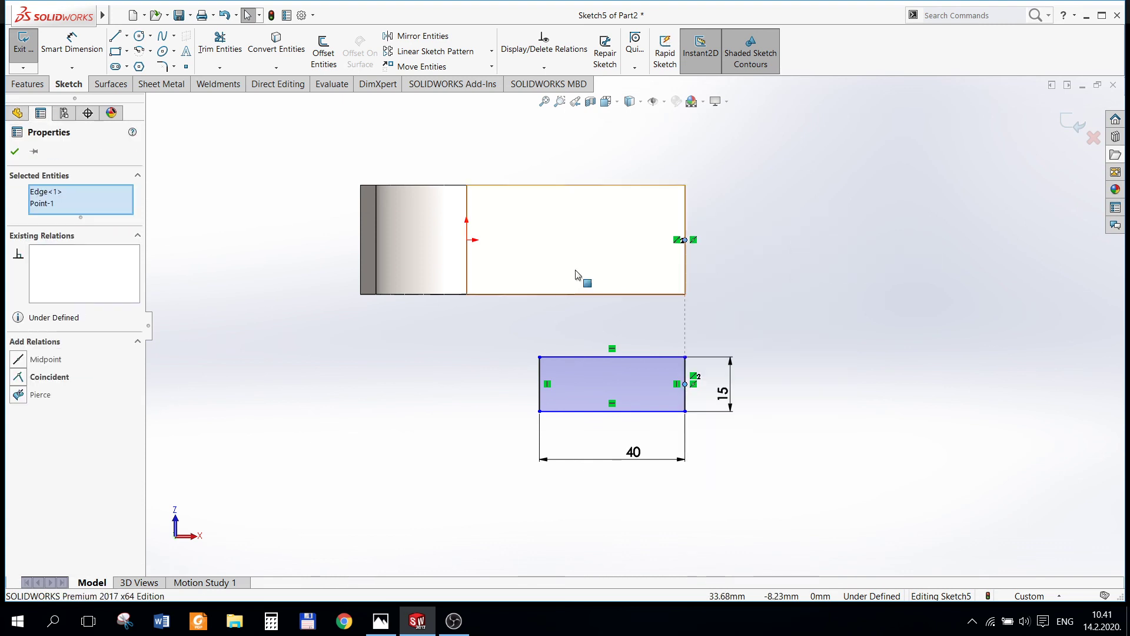
{"action": "left_click", "coordinate": [14, 383]}
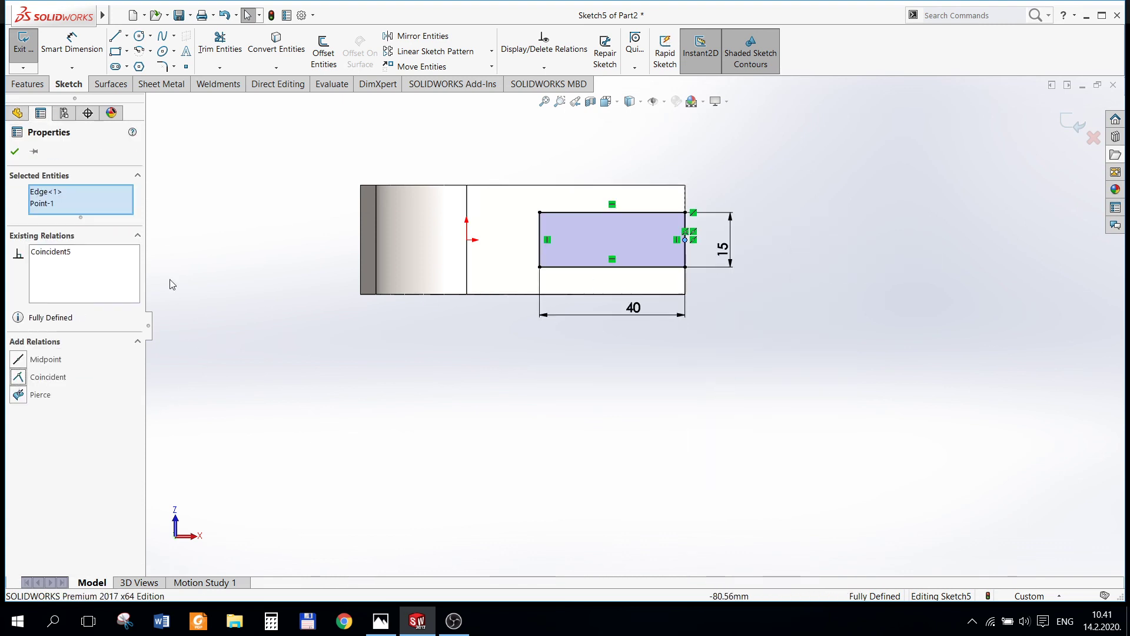
{"action": "left_click", "coordinate": [14, 152]}
- Extrude-cut the 40 × 15 rectangle Through All to split the arm
{"action": "scroll", "coordinate": [757, 233], "scroll_direction": "up", "scroll_amount": 5}
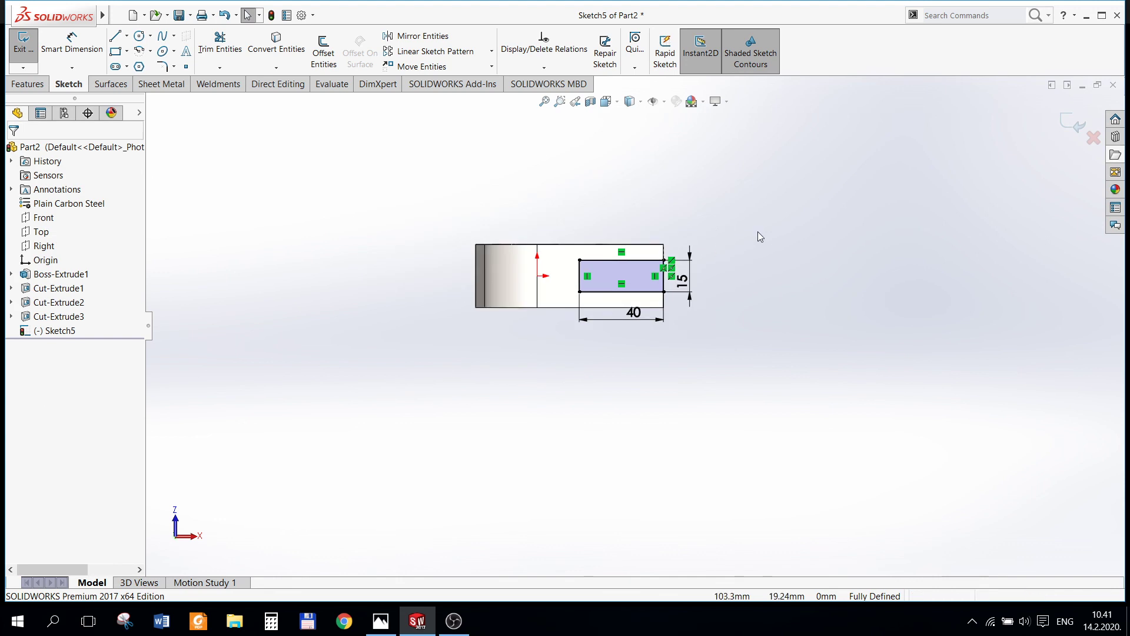
{"action": "mouse_move", "coordinate": [758, 232]}
{"action": "middle_mouse_down"}
{"action": "mouse_move", "coordinate": [732, 371]}
{"action": "mouse_move", "coordinate": [695, 449]}
{"action": "middle_mouse_up"}
{"action": "left_click", "coordinate": [28, 83]}
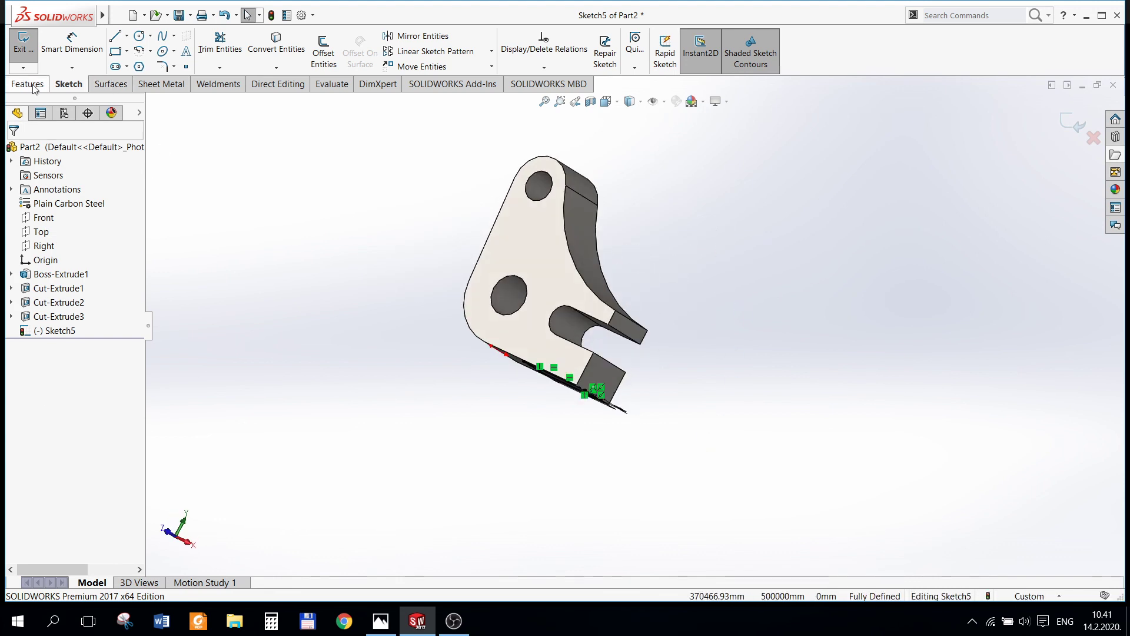
{"action": "left_click", "coordinate": [208, 47]}
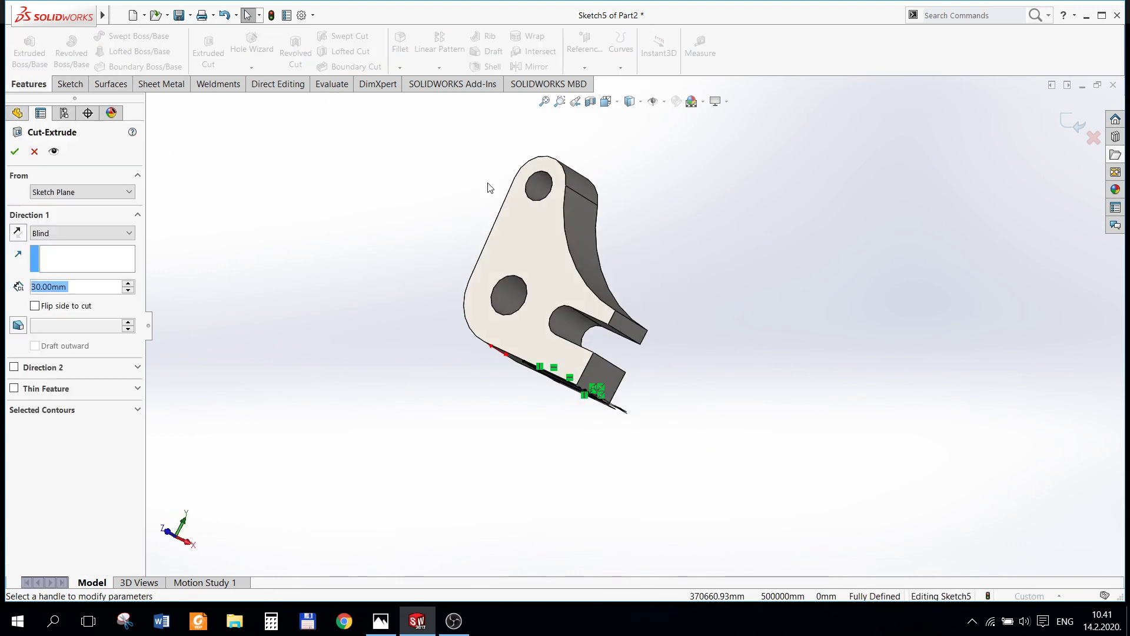
{"action": "left_click", "coordinate": [109, 232]}
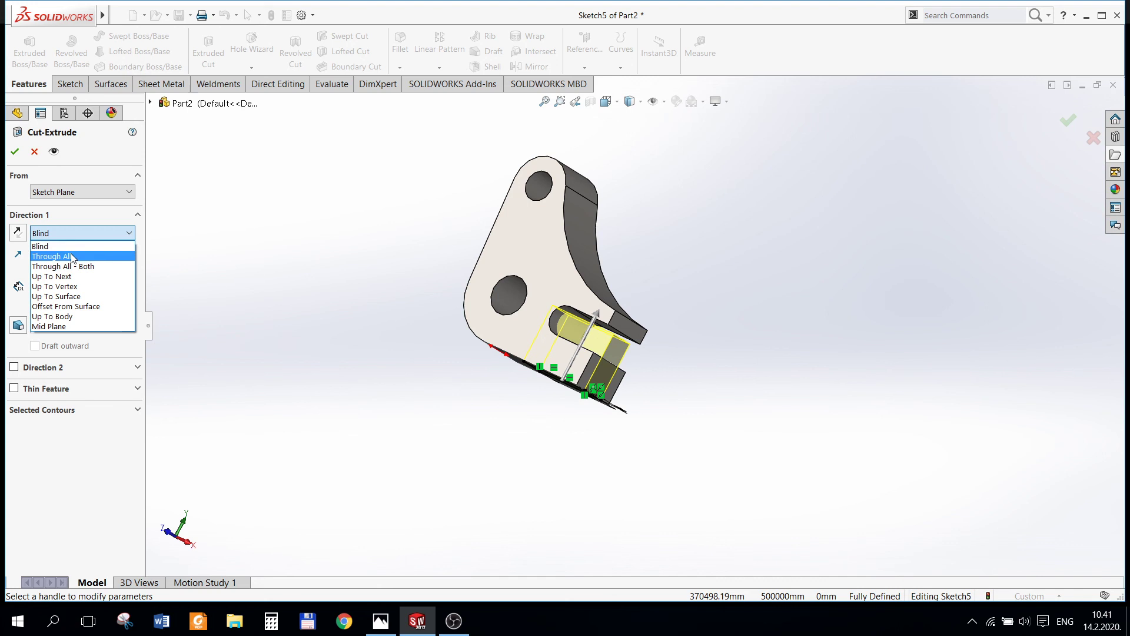
{"action": "left_click", "coordinate": [53, 255]}
{"action": "left_click", "coordinate": [10, 152]}
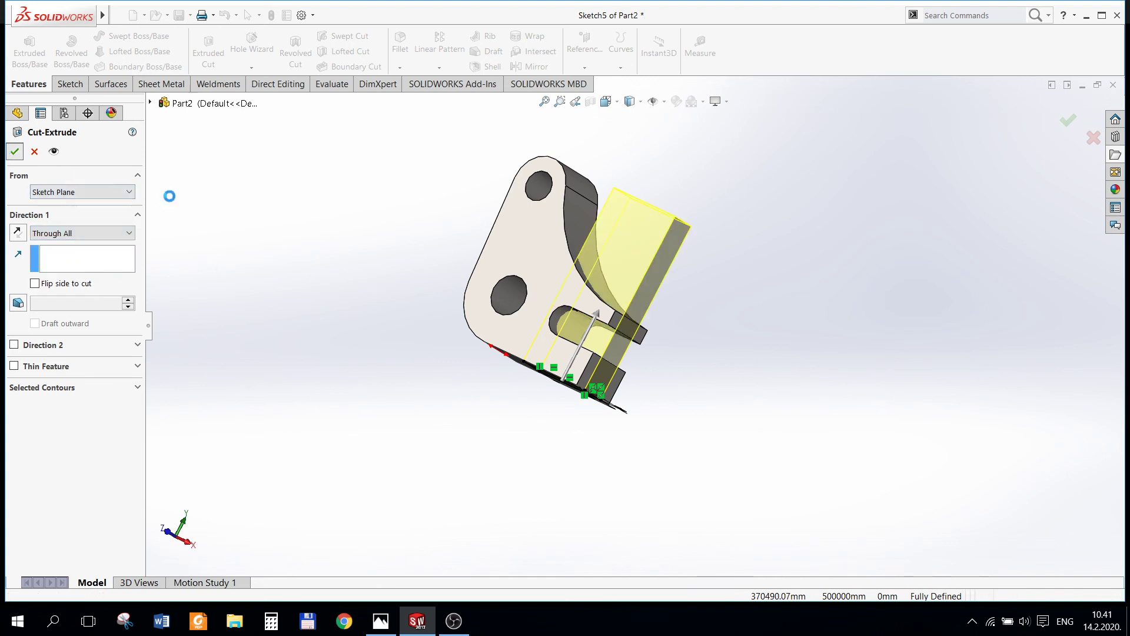
- Show the bracket in isometric view and compare it with the reference drawing
{"action": "mouse_move", "coordinate": [585, 275]}
{"action": "middle_mouse_down"}
{"action": "mouse_move", "coordinate": [717, 285]}
{"action": "mouse_move", "coordinate": [630, 159]}
{"action": "middle_mouse_up"}
{"action": "scroll", "coordinate": [620, 306], "scroll_direction": "down", "scroll_amount": 3}
{"action": "left_click", "coordinate": [618, 102]}
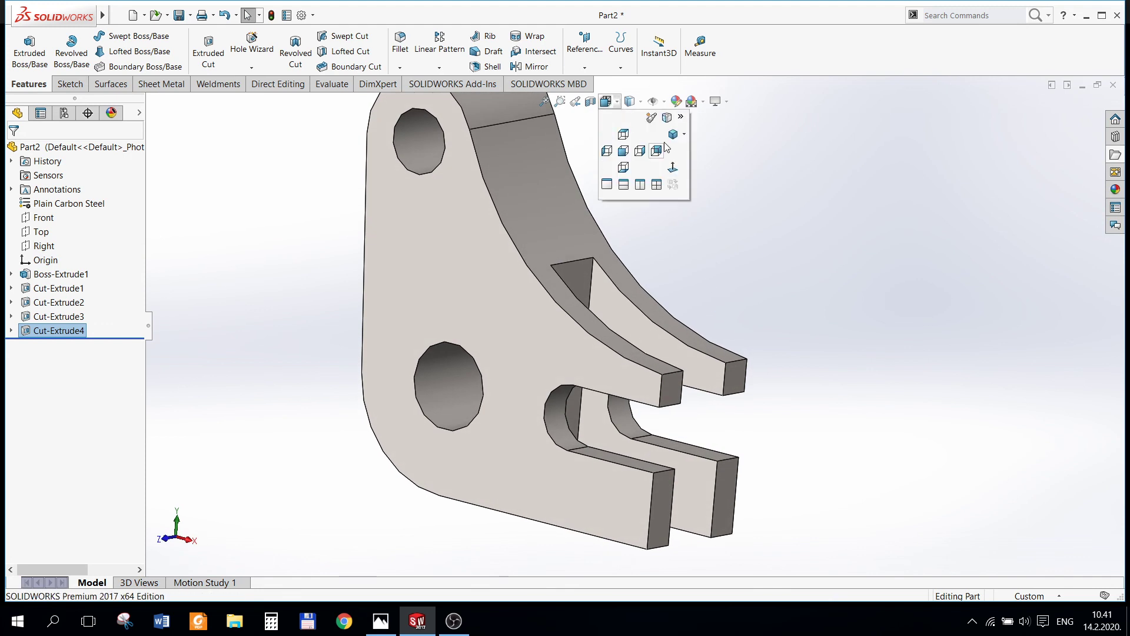
{"action": "left_click", "coordinate": [673, 113]}
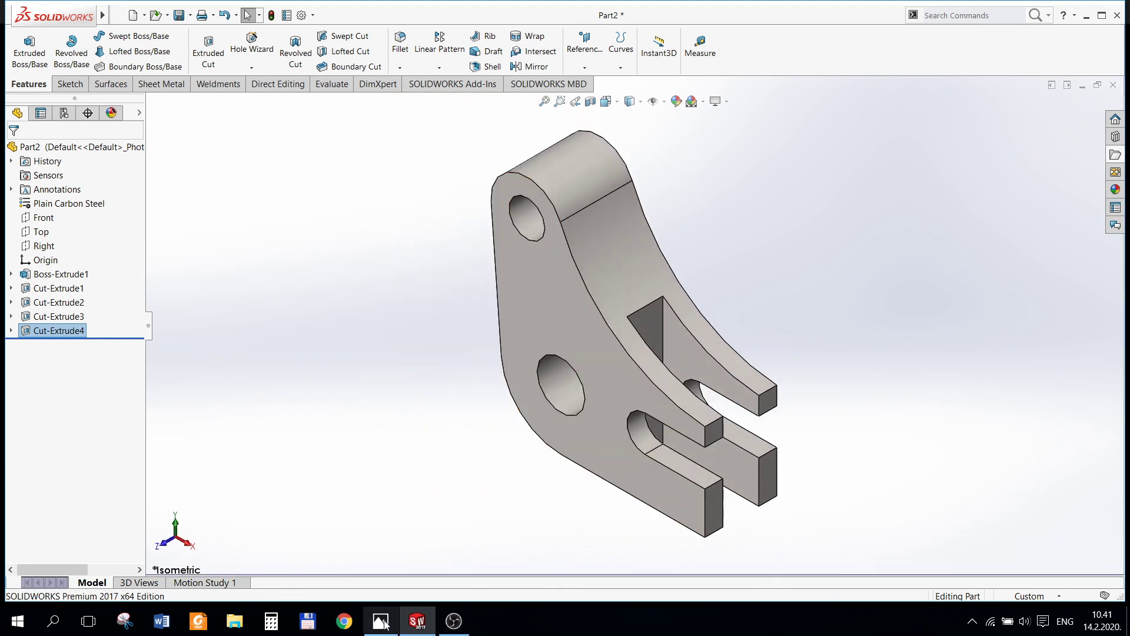
{"action": "left_click", "coordinate": [384, 625]}
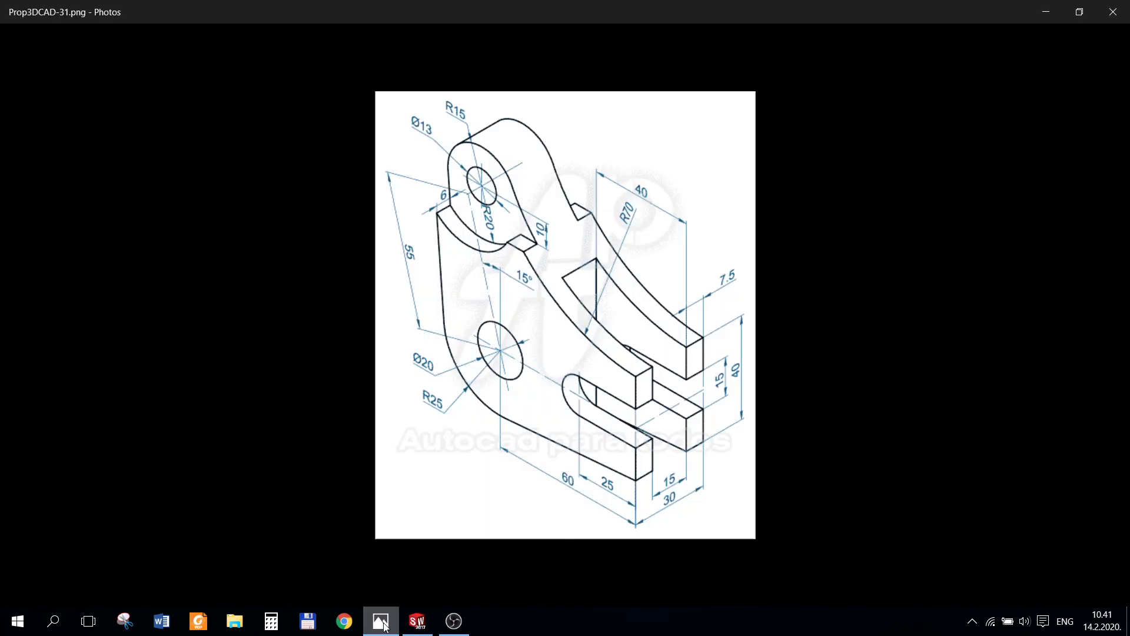
{"action": "left_click", "coordinate": [418, 621]}
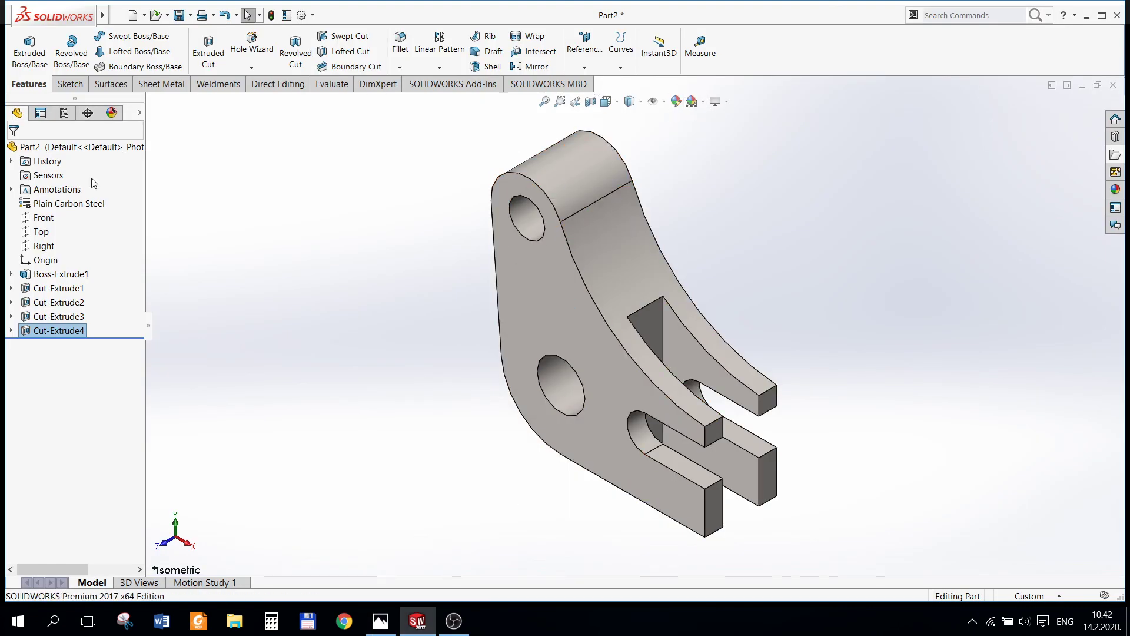
- Apply a magenta colour appearance to the whole Part2 bracket
{"action": "left_click", "coordinate": [62, 149]}
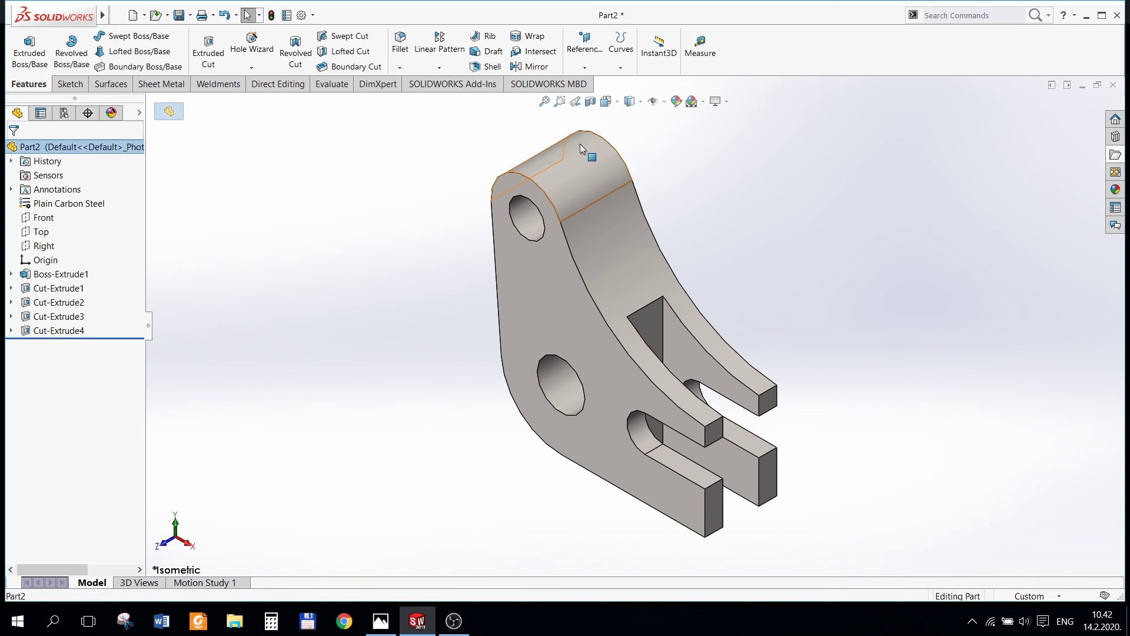
{"action": "left_click", "coordinate": [677, 101]}
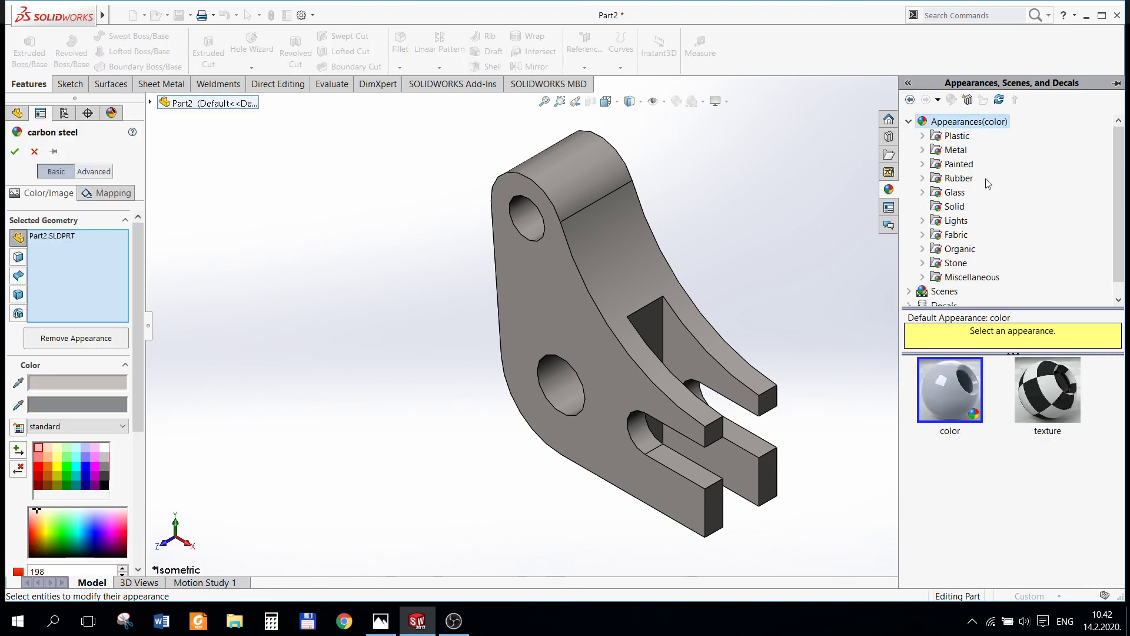
{"action": "left_click", "coordinate": [949, 409]}
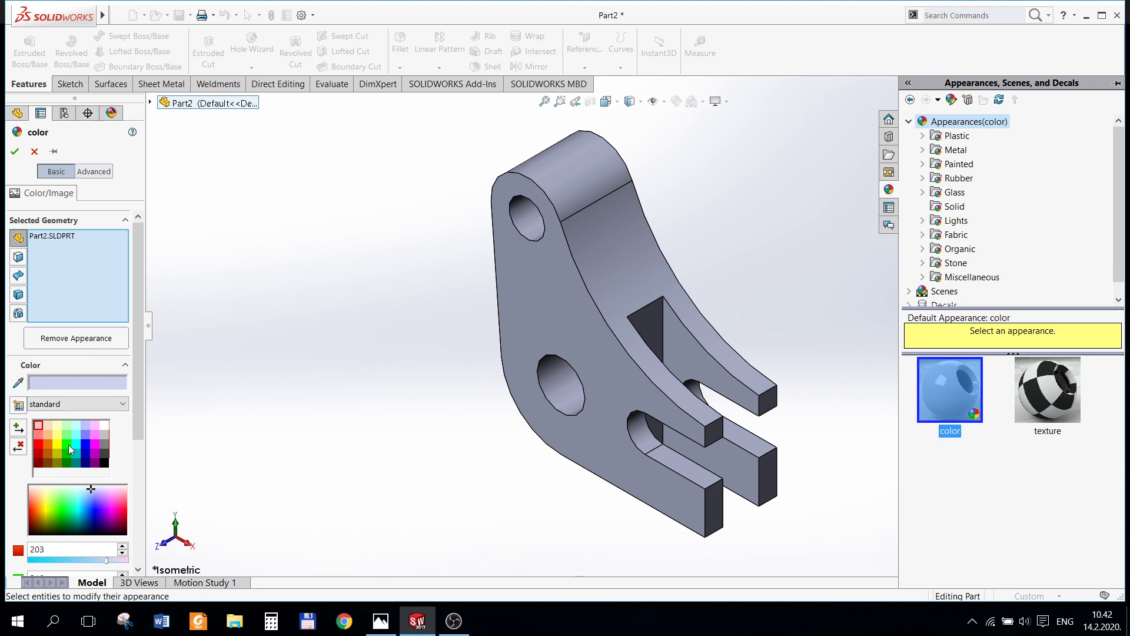
{"action": "left_click", "coordinate": [94, 450]}
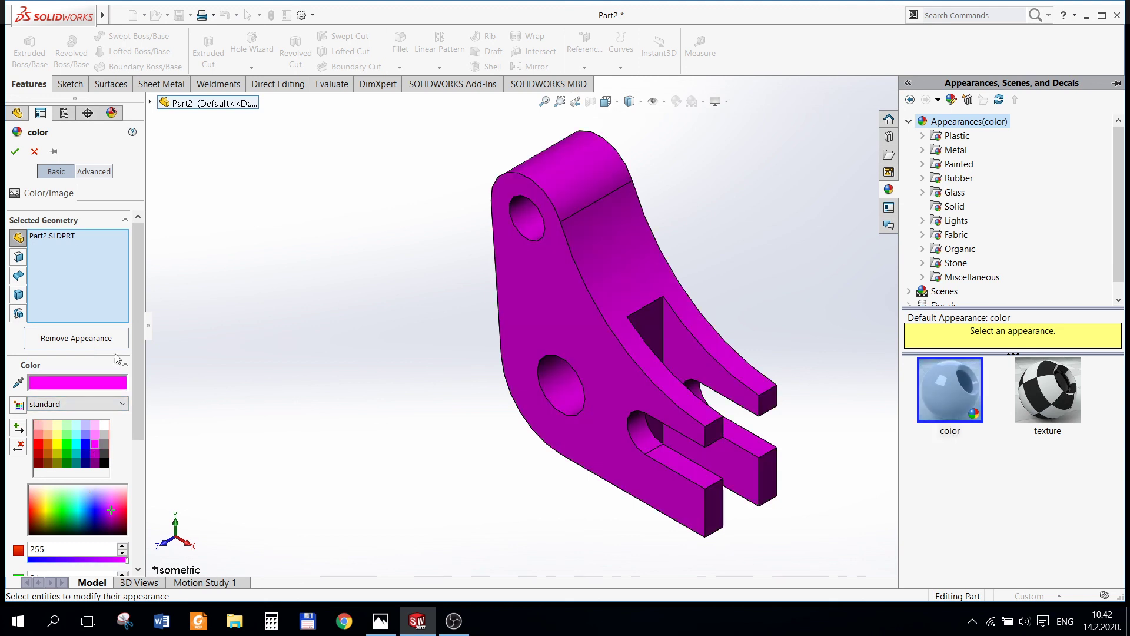
{"action": "left_click", "coordinate": [16, 152]}
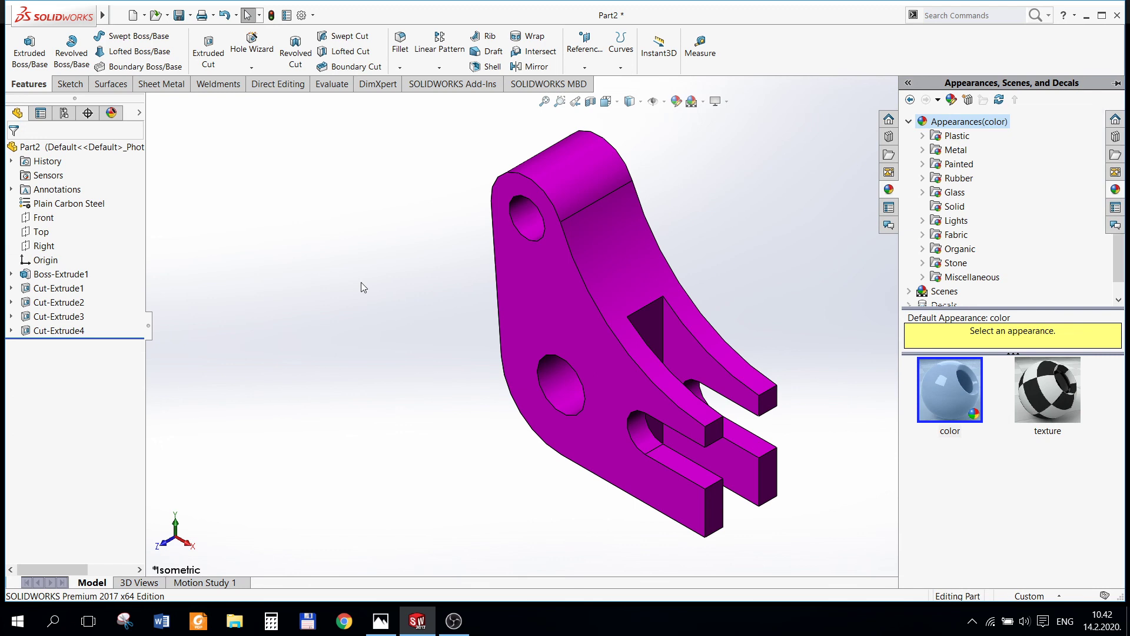
{"action": "scroll", "coordinate": [730, 279], "scroll_direction": "down", "scroll_amount": 1}
{"action": "scroll", "coordinate": [689, 365], "scroll_direction": "up", "scroll_amount": 1}
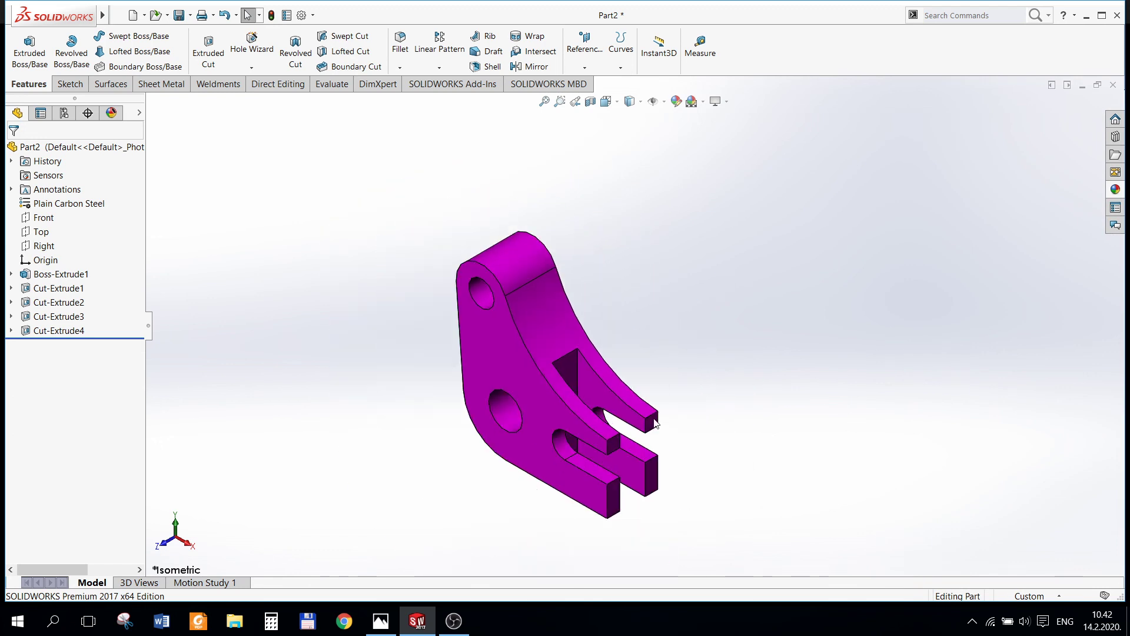